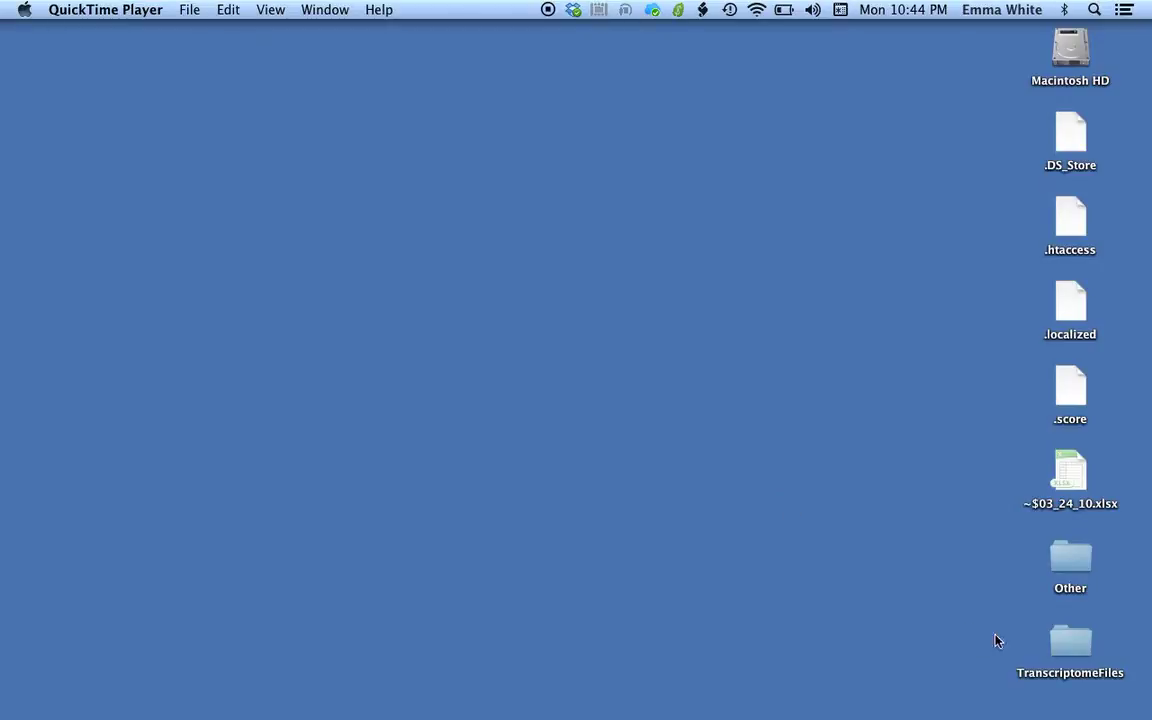
# Step: Check 1021Chromosome.gb in the TranscriptomeFiles folder in Finder, then show the Applications folder
pyautogui.doubleClick(1080, 645)
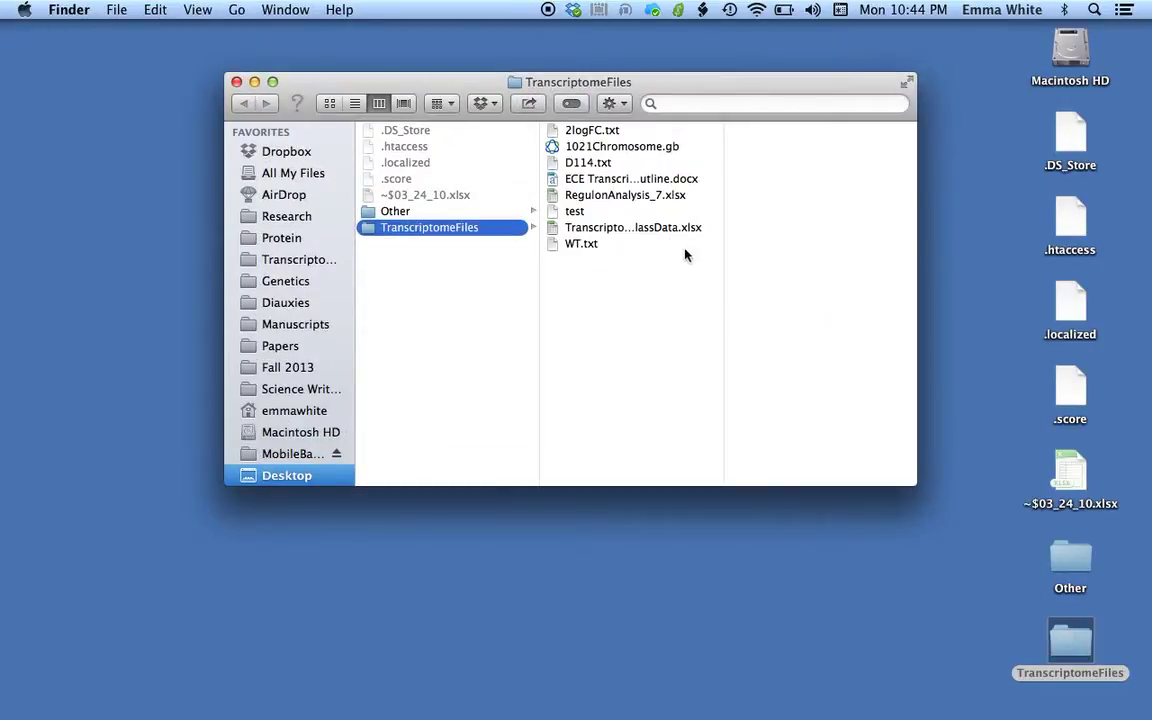
pyautogui.click(592, 146)
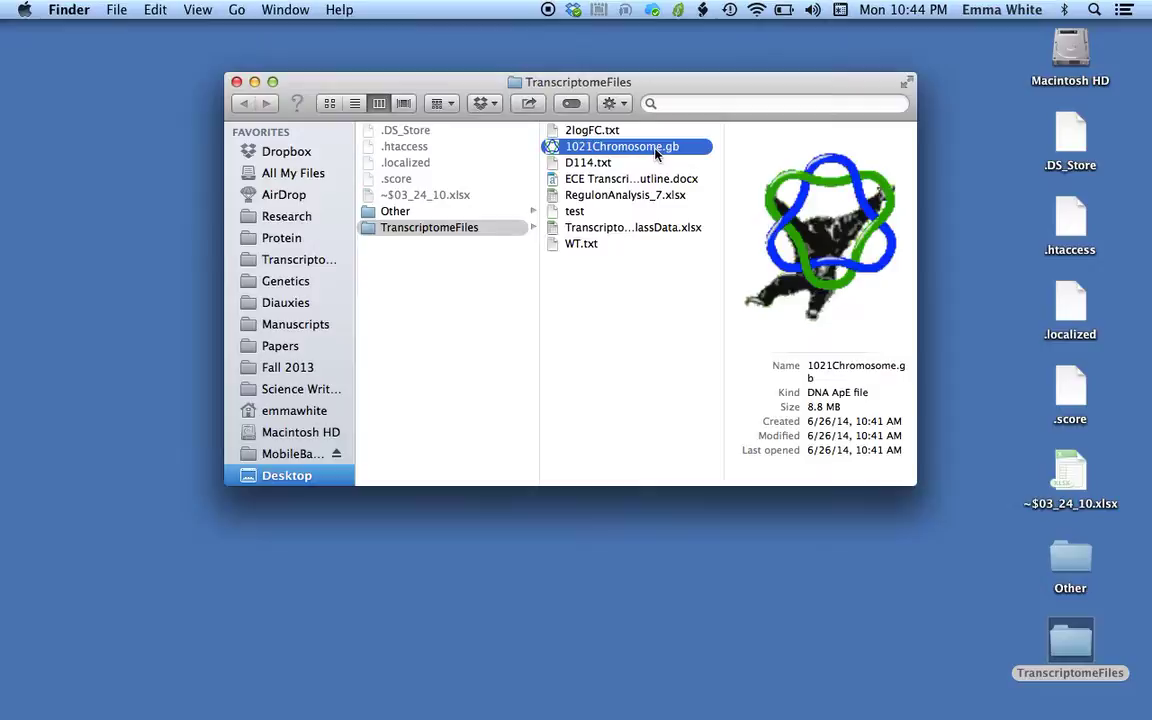
pyautogui.scroll(-5, 300, 248)
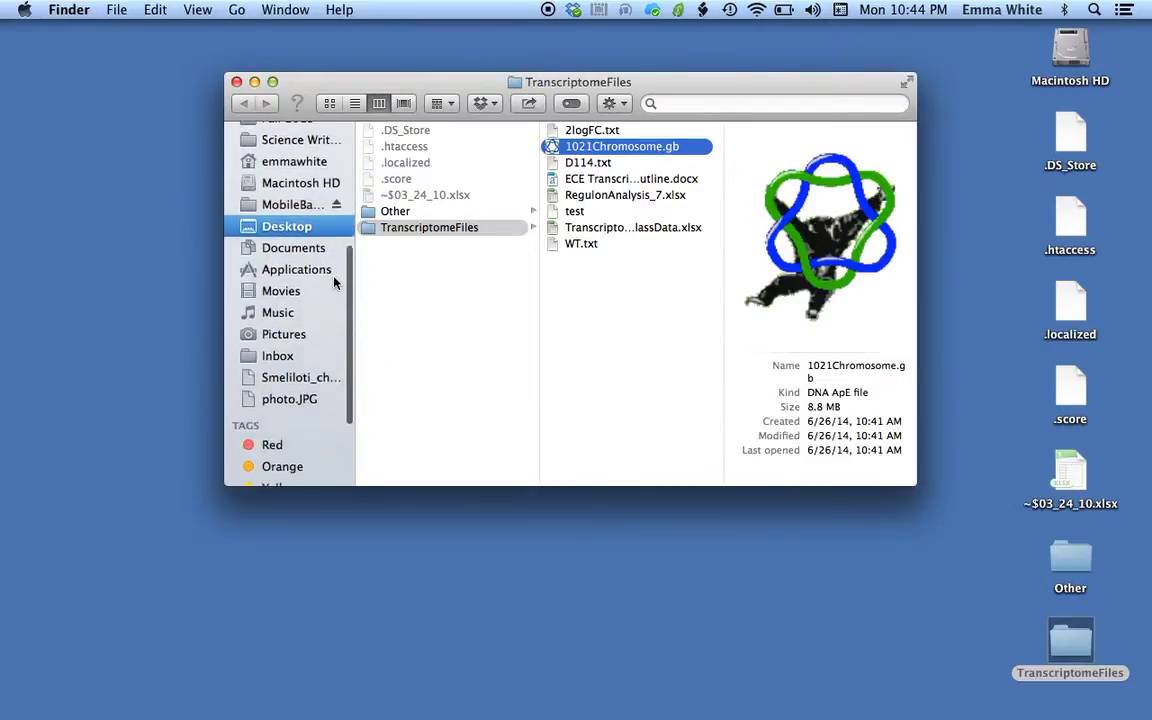
pyautogui.click(300, 245)
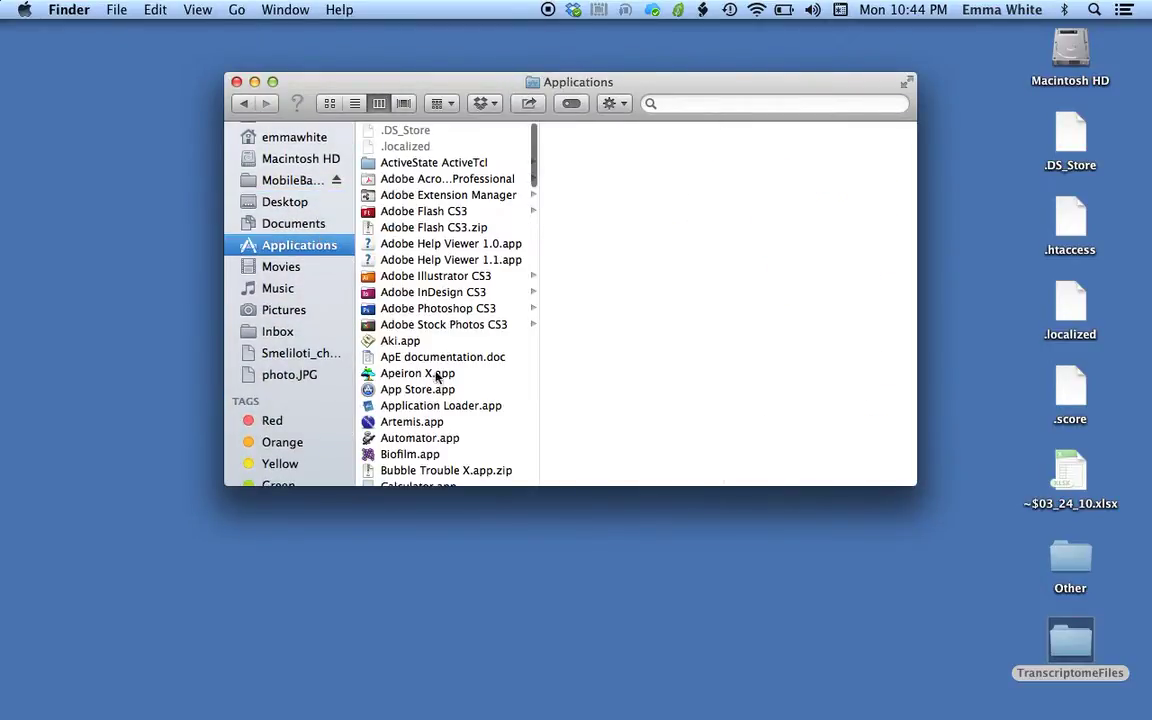
# Step: Launch Artemis and browse for a working directory starting from the top level of Macintosh HD
pyautogui.doubleClick(440, 425)
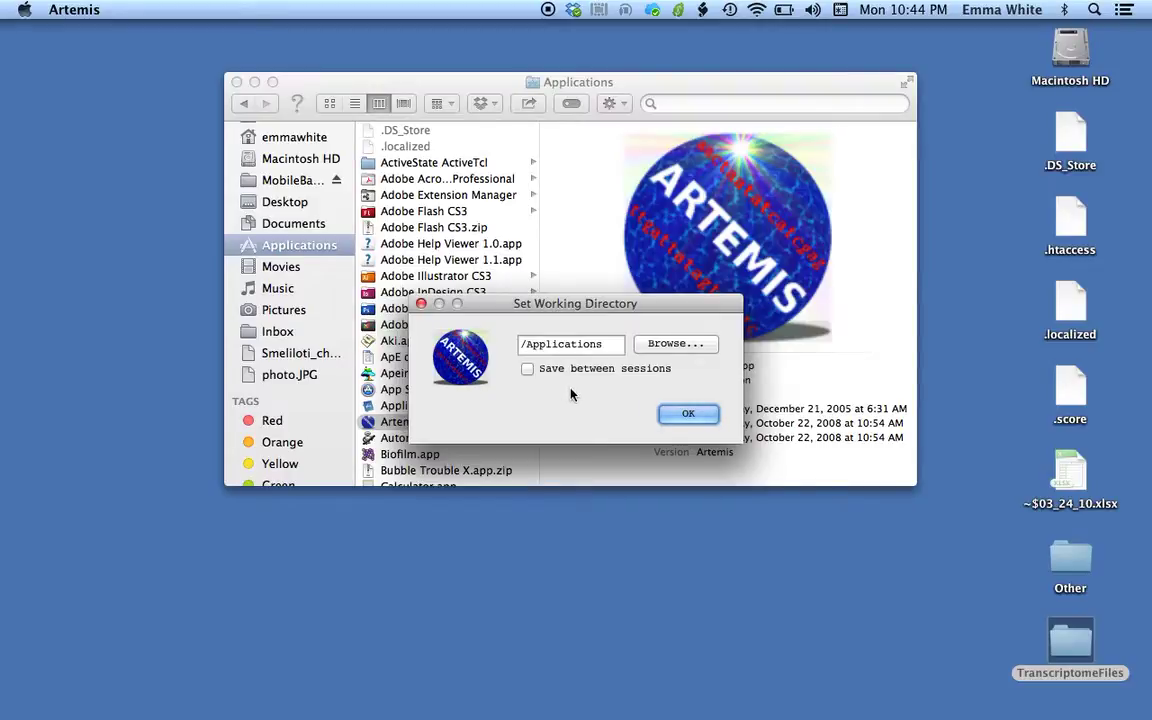
pyautogui.click(667, 346)
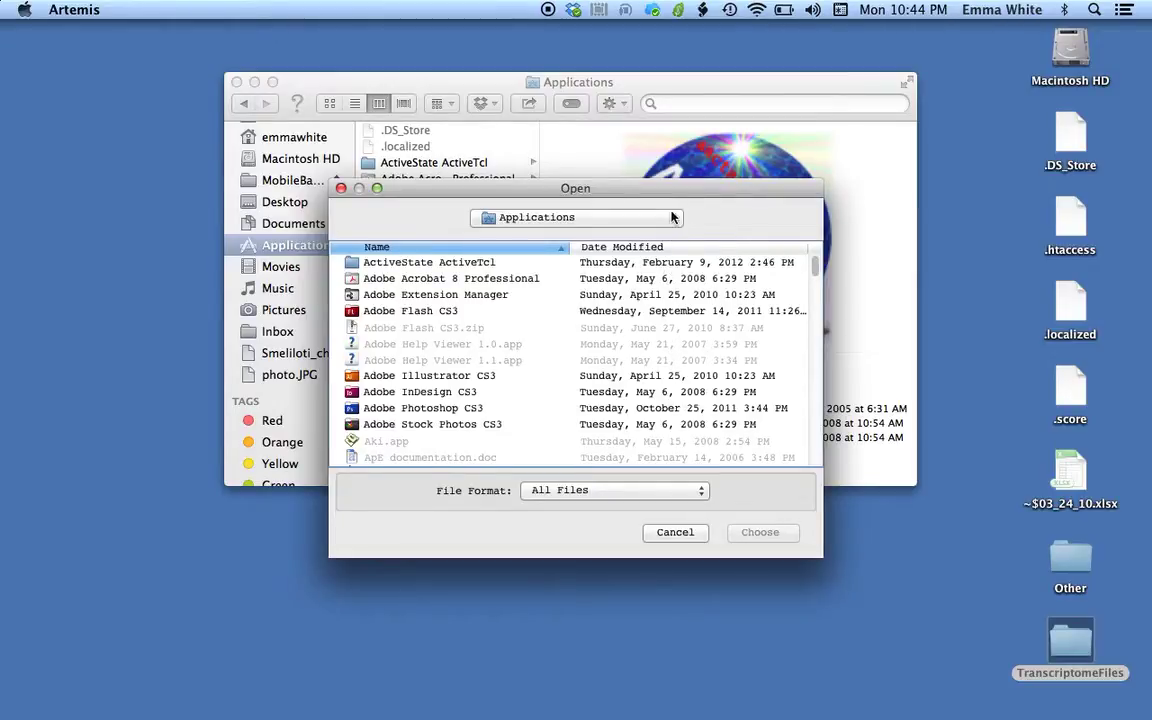
pyautogui.click(671, 217)
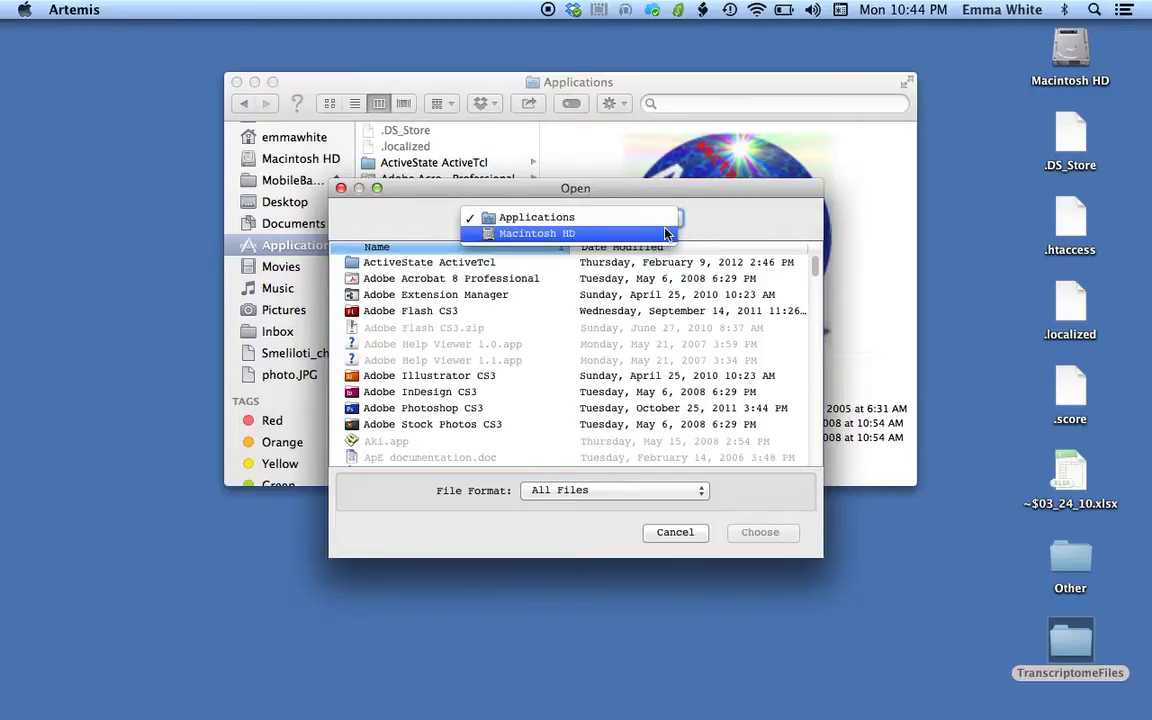
pyautogui.click(667, 233)
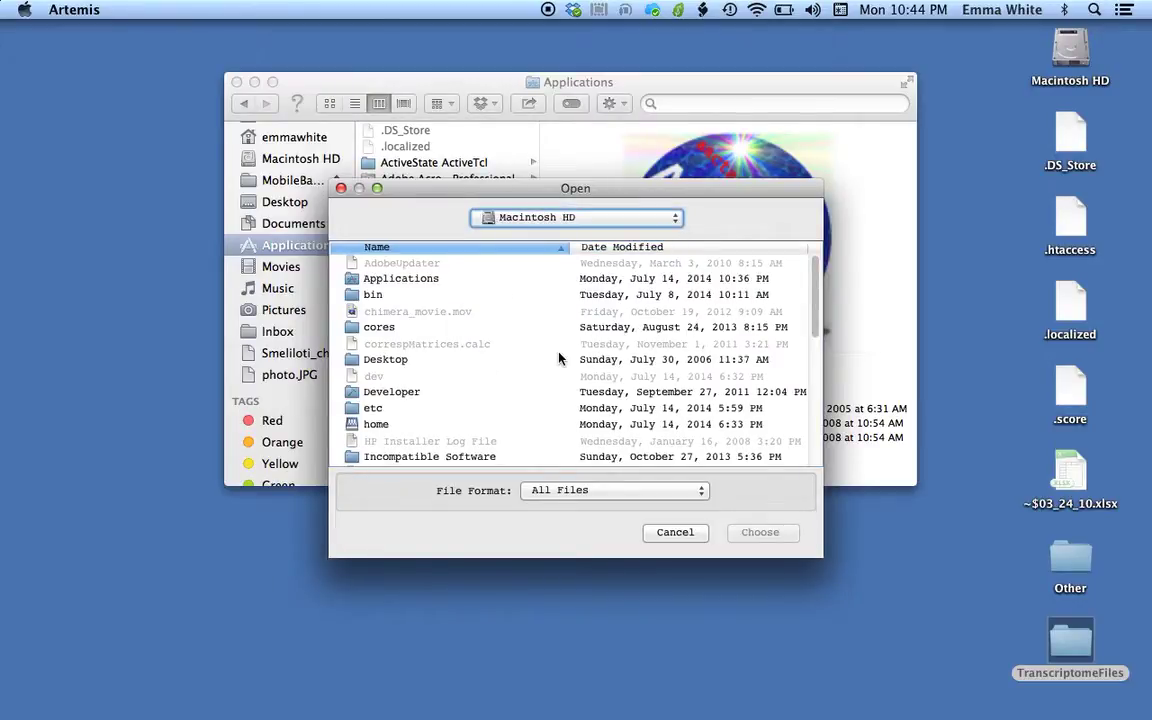
pyautogui.scroll(-10, 559, 358)
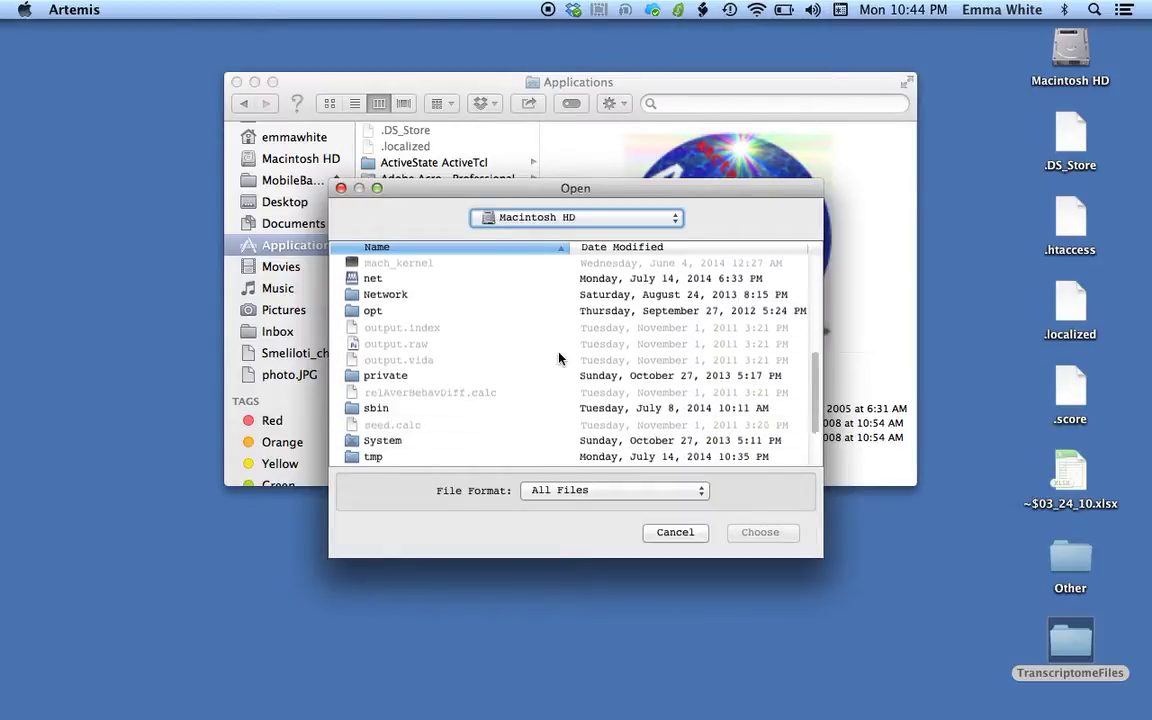
pyautogui.scroll(-3, 559, 358)
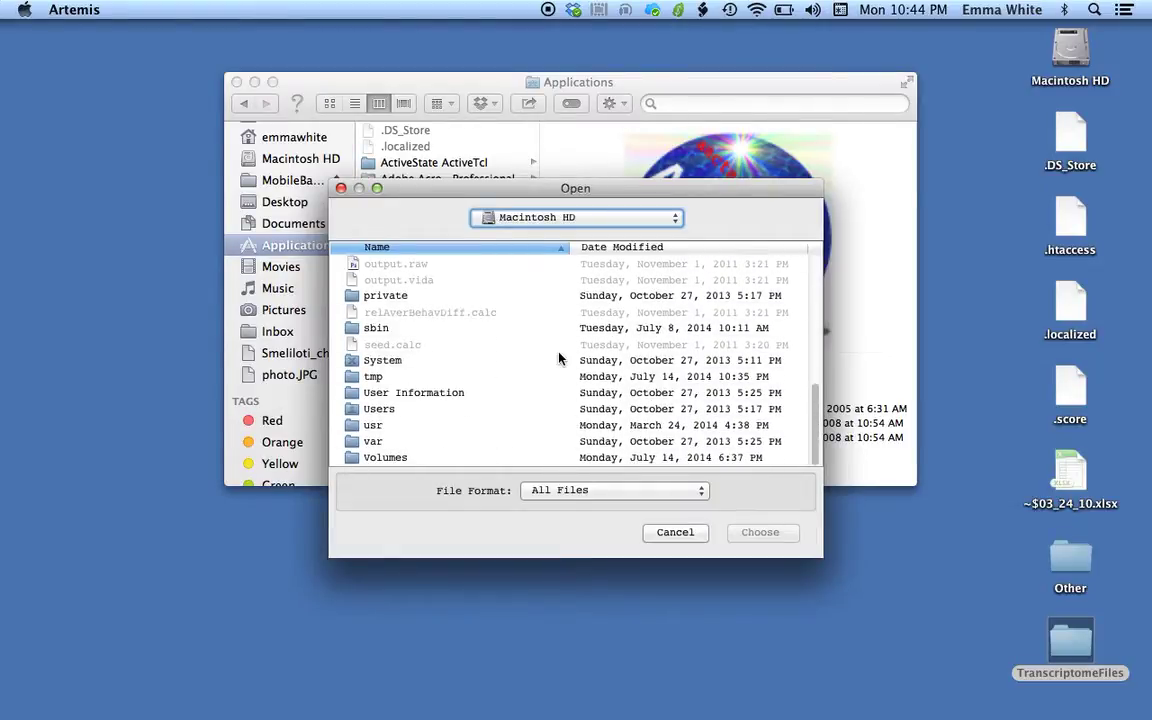
# Step: Go through Users > home > Desktop and choose TranscriptomeFiles as the working directory
pyautogui.doubleClick(378, 409)
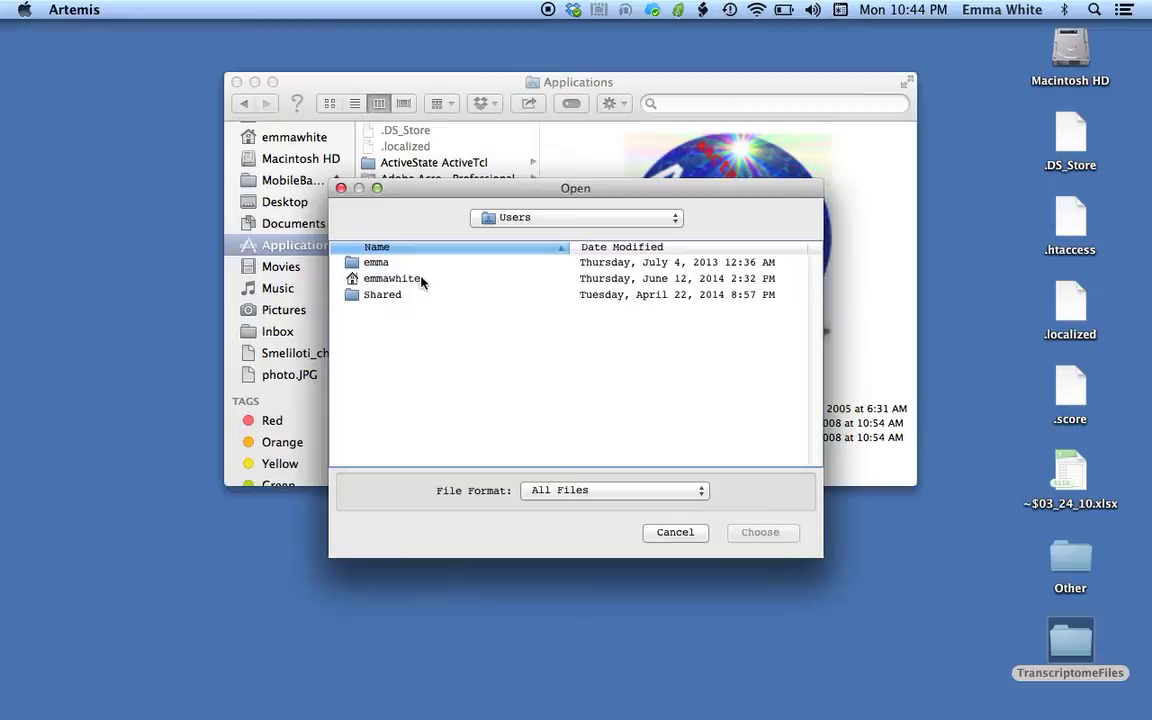
pyautogui.doubleClick(418, 280)
pyautogui.click(411, 377)
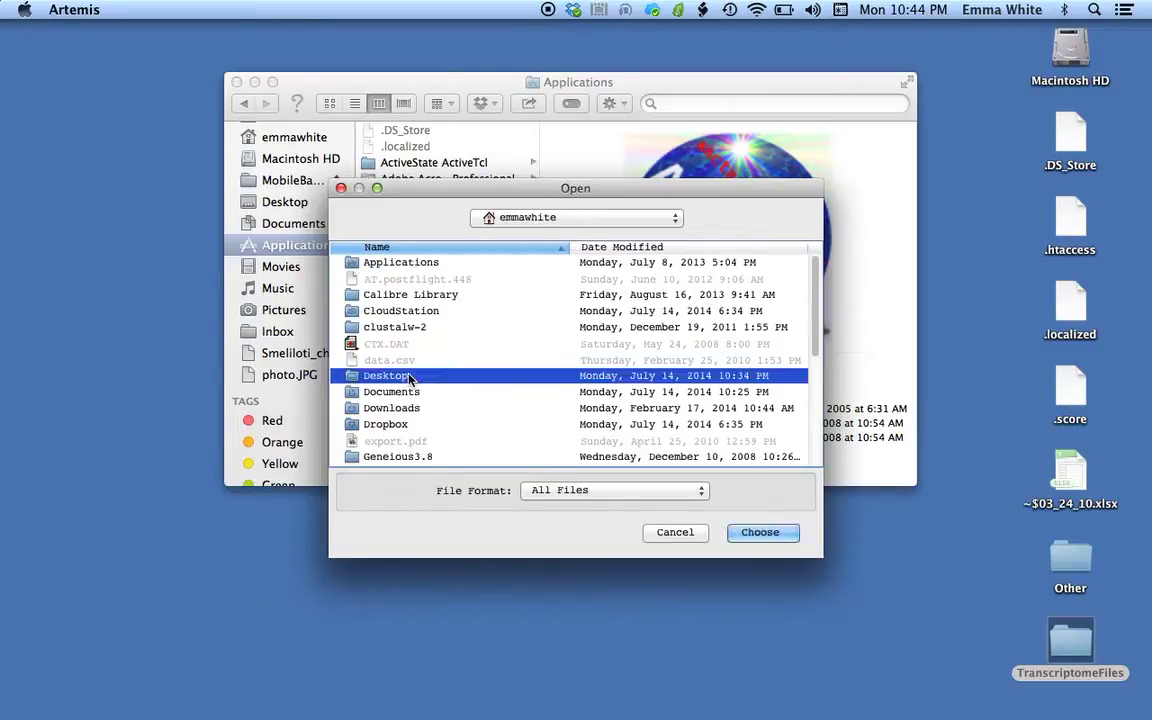
pyautogui.doubleClick(411, 377)
pyautogui.click(462, 278)
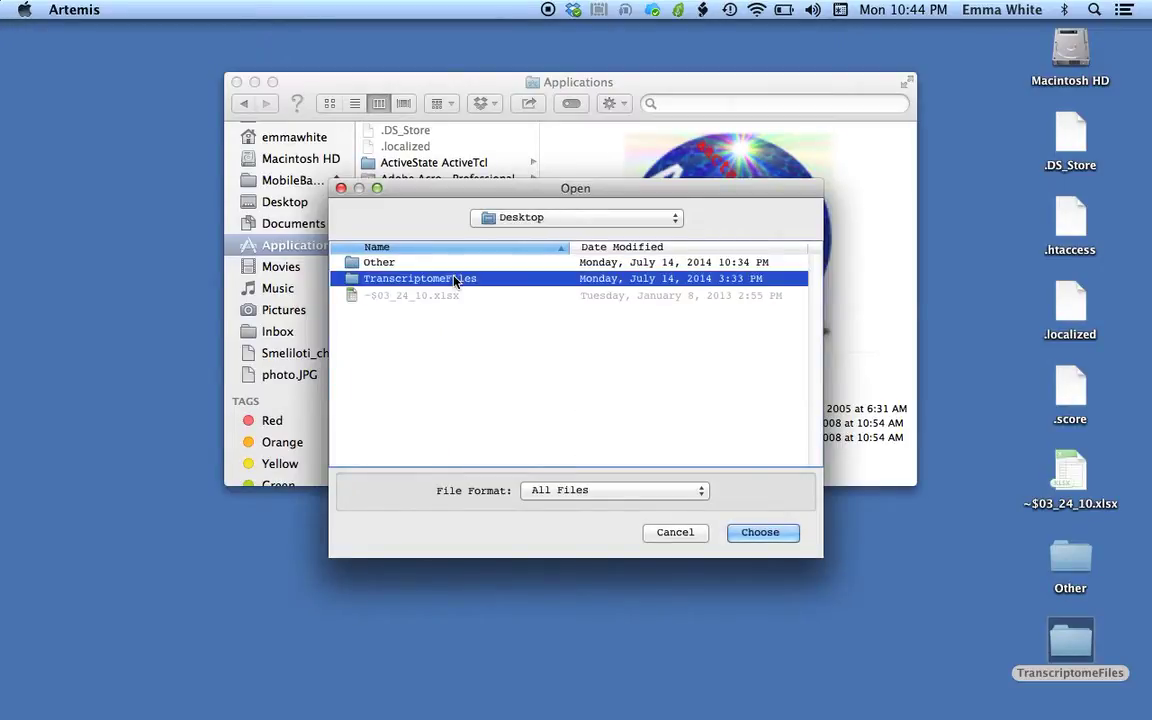
pyautogui.click(762, 530)
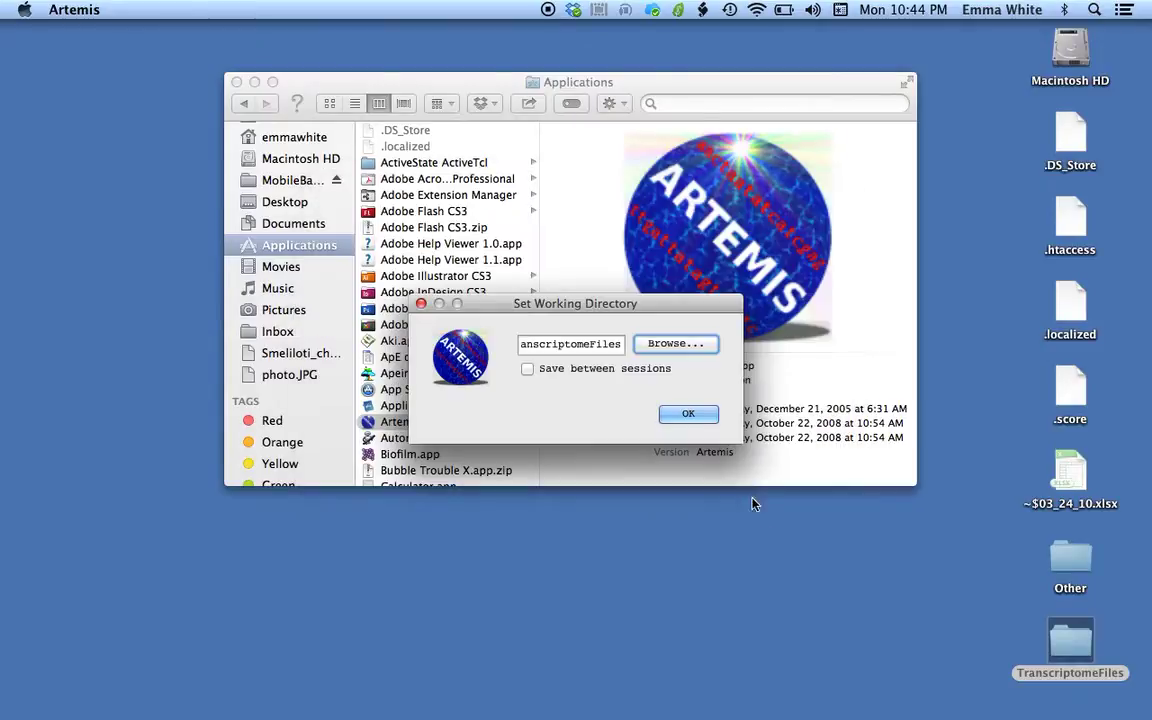
pyautogui.click(700, 420)
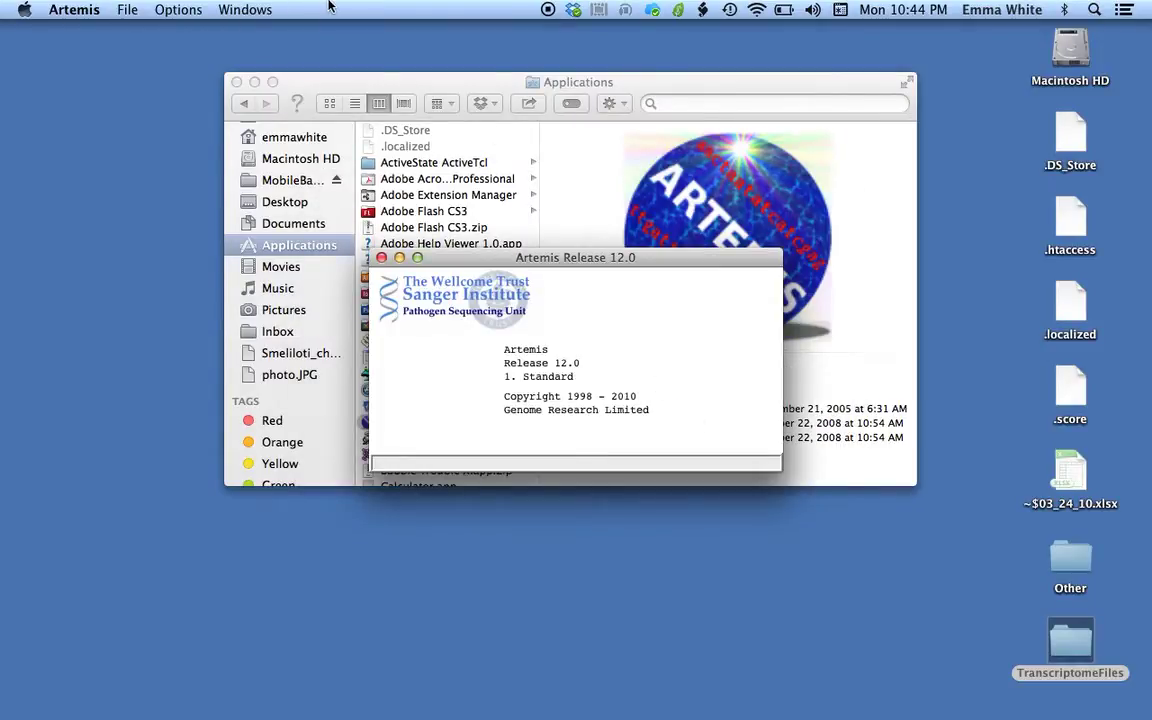
# Step: Open 1021Chromosome.gb from TranscriptomeFiles, with the file format filter set to All Files
pyautogui.click(128, 9)
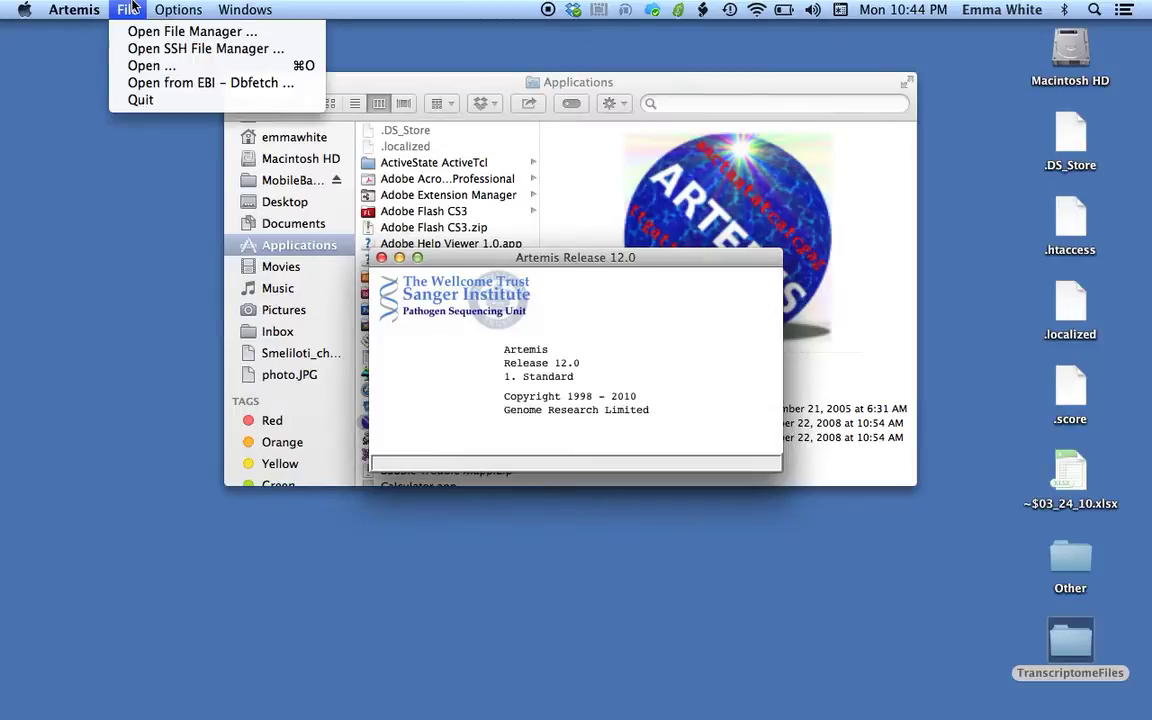
pyautogui.click(152, 66)
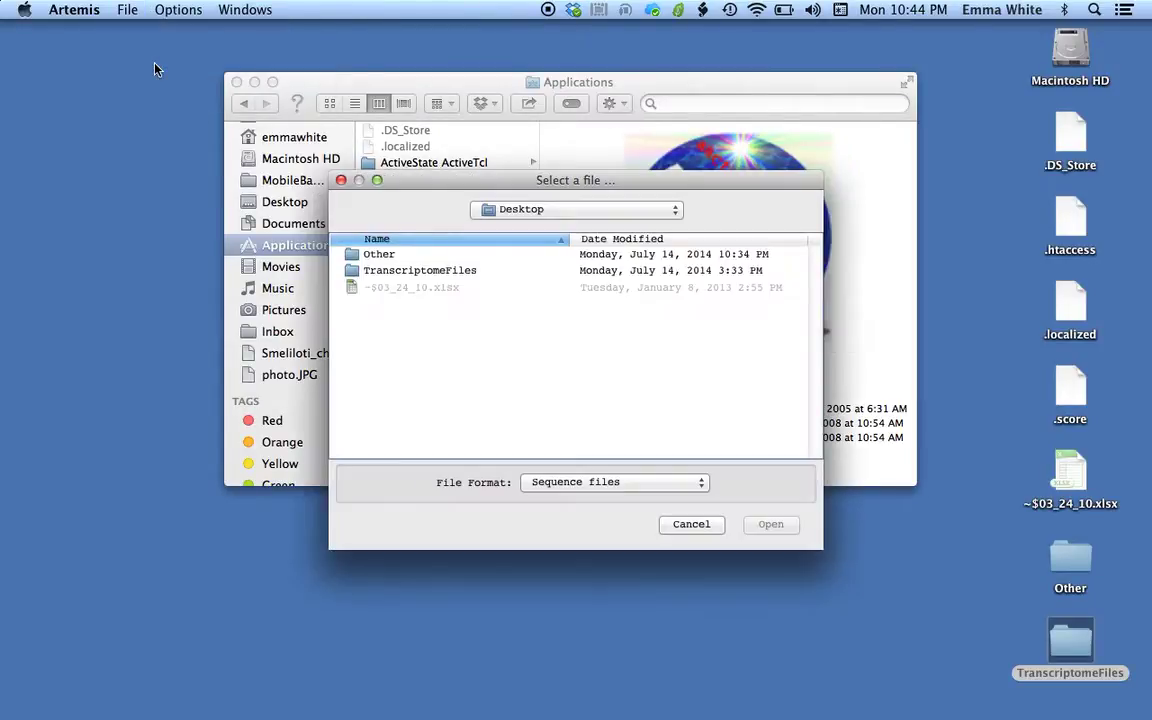
pyautogui.doubleClick(458, 270)
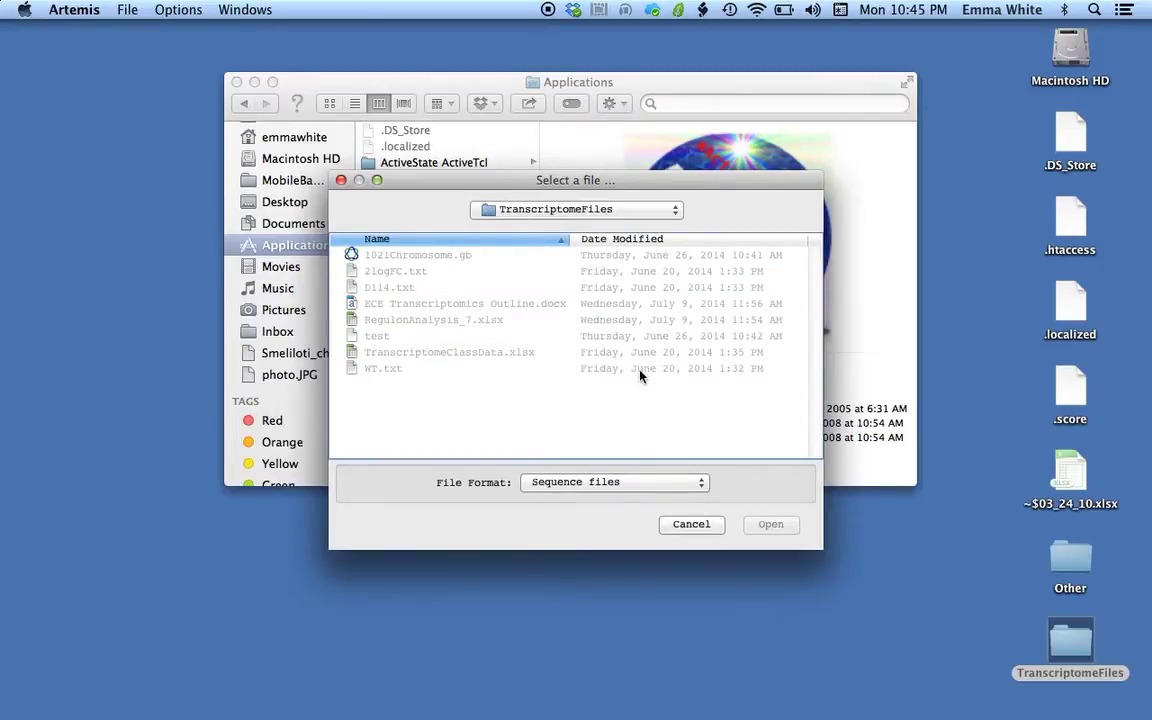
pyautogui.click(640, 481)
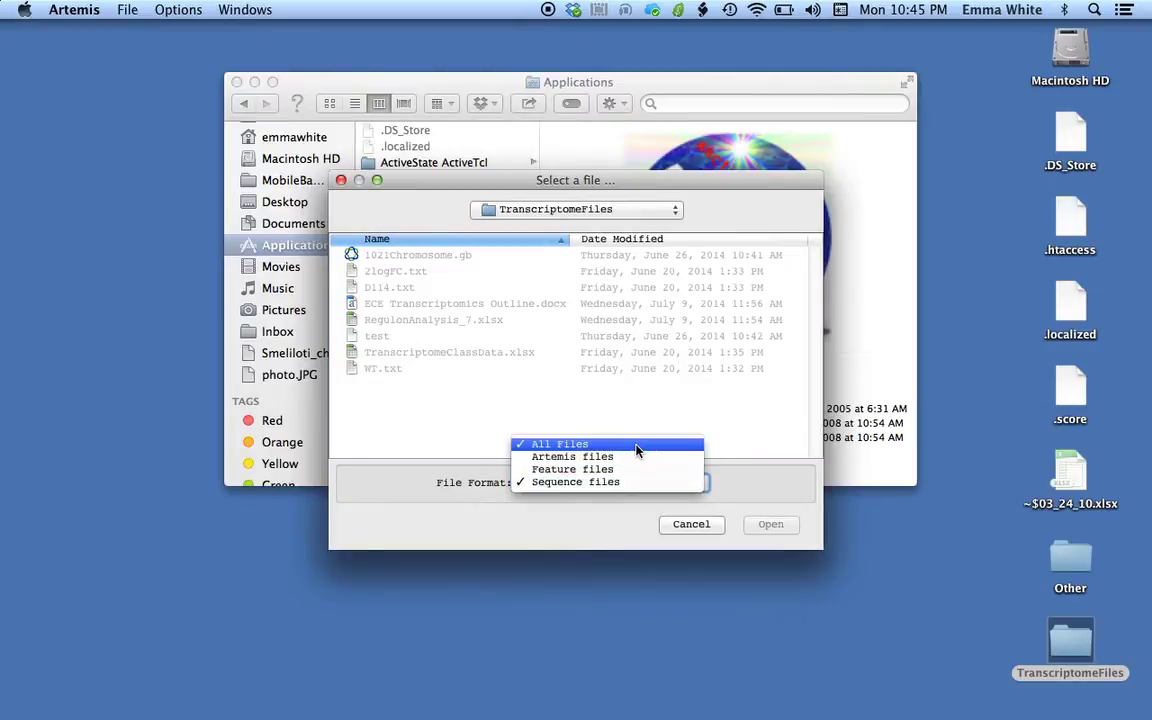
pyautogui.click(637, 450)
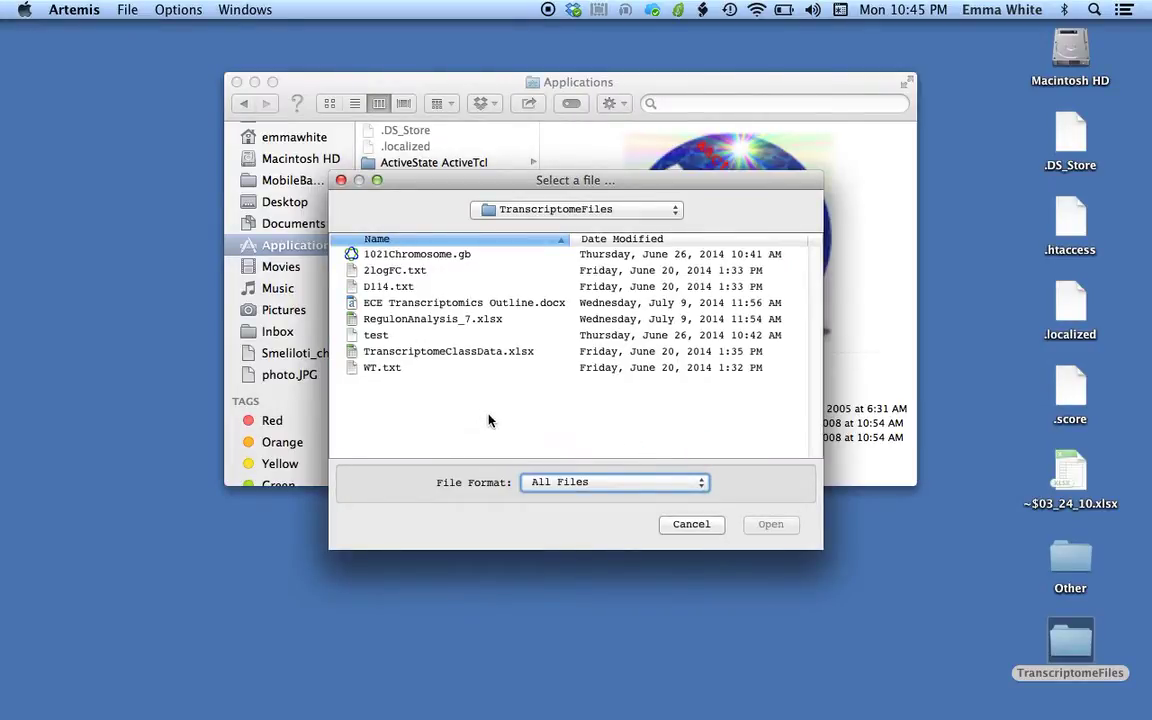
pyautogui.click(453, 257)
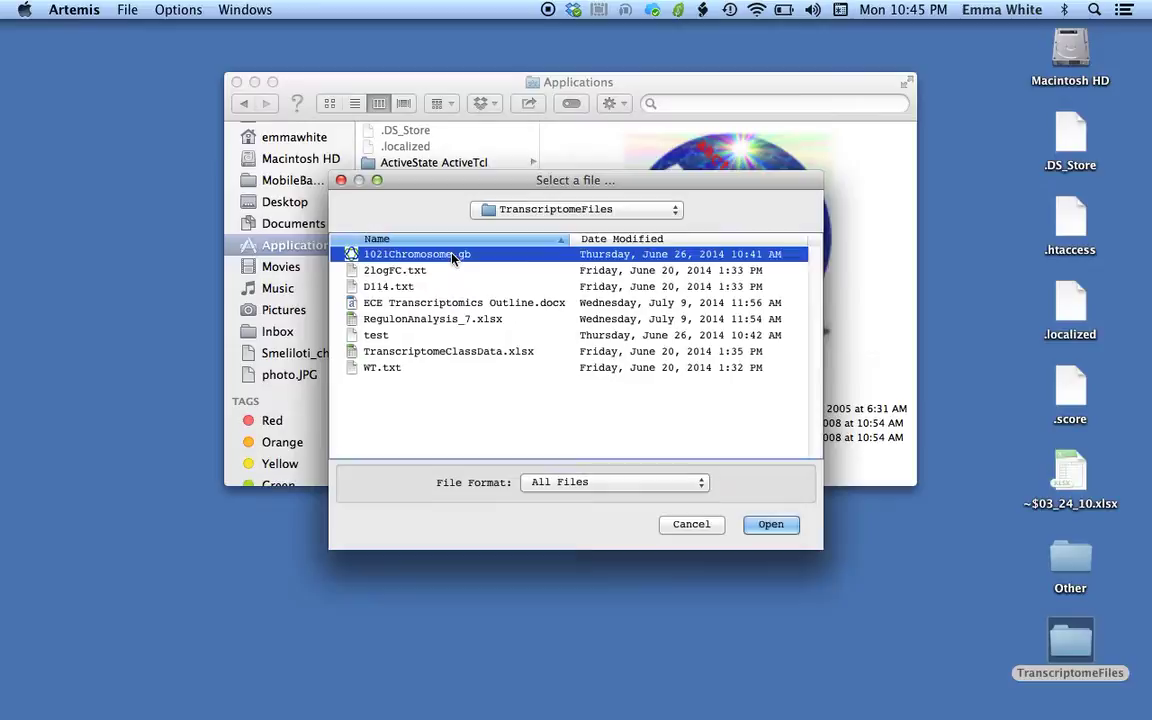
pyautogui.click(768, 528)
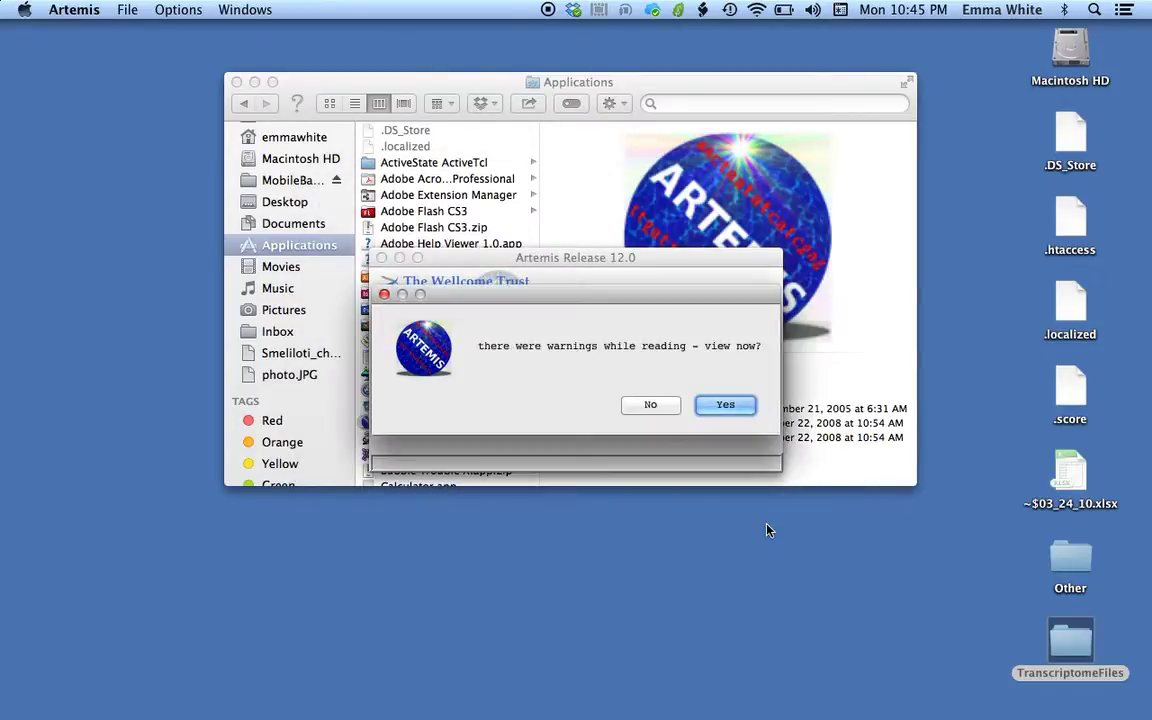
# Step: Decline the reading warnings, then move the 1021Chromosome.gb window top-left and enlarge it to fill the screen
pyautogui.click(651, 405)
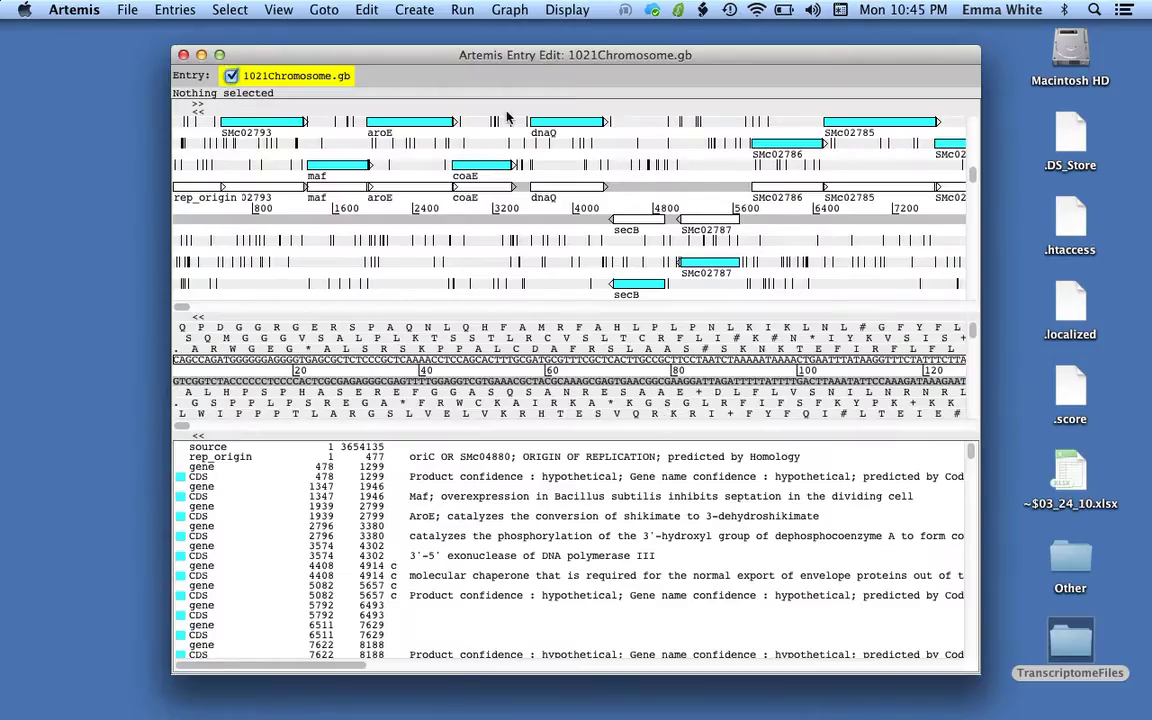
pyautogui.moveTo(479, 52); pyautogui.dragTo(307, 27)
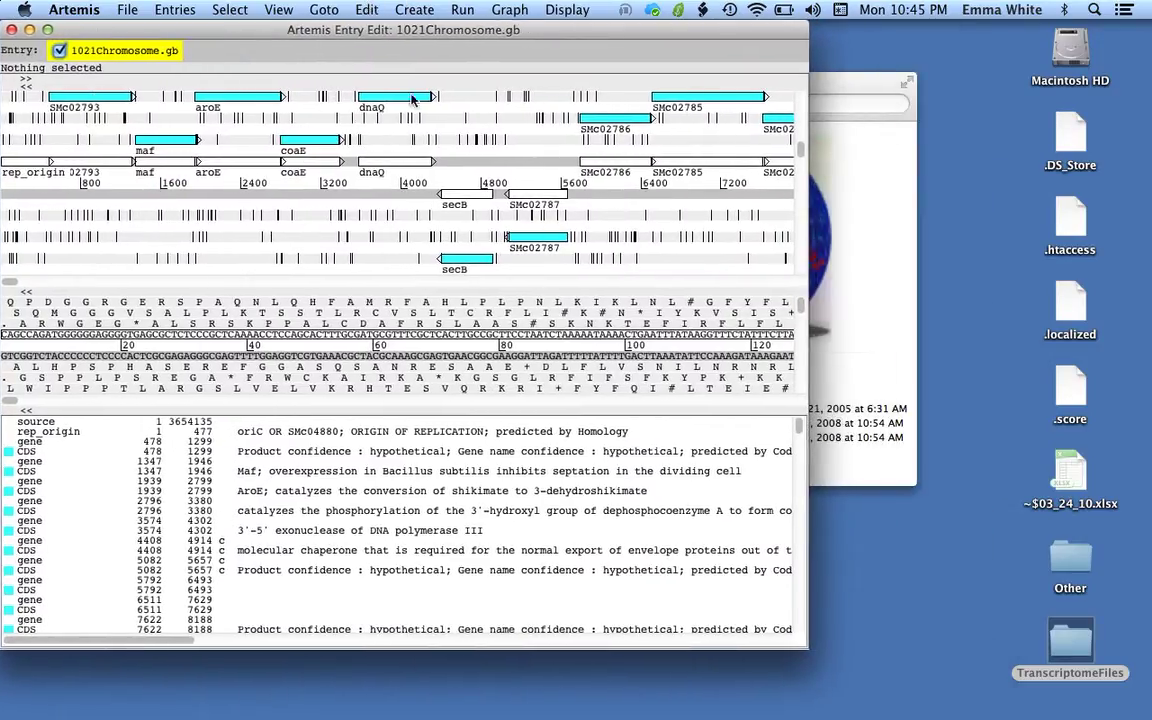
pyautogui.moveTo(800, 647)
pyautogui.mouseDown()
pyautogui.moveTo(1110, 676)
pyautogui.moveTo(1149, 706)
pyautogui.mouseUp()
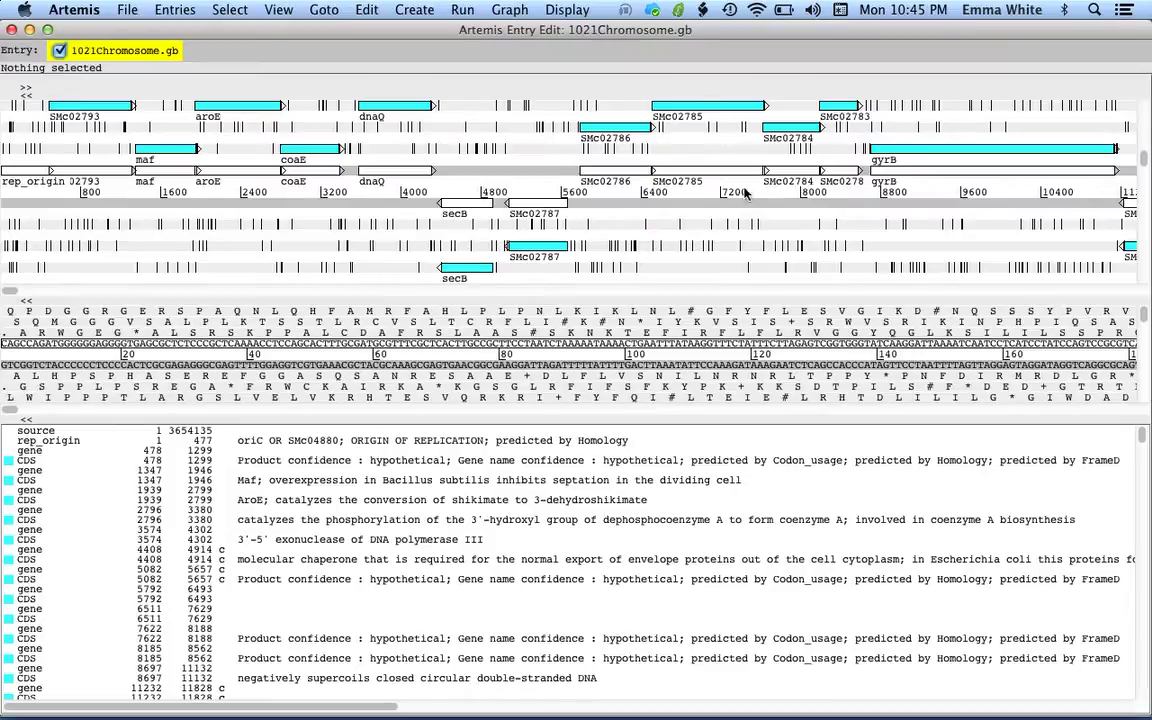
pyautogui.moveTo(10, 290)
pyautogui.mouseDown()
pyautogui.moveTo(47, 292)
pyautogui.moveTo(6, 290)
pyautogui.mouseUp()
# Step: Hide the DNA sequence view, the frame-line stop-codon marks, and the entry button bar
pyautogui.click(28, 305)
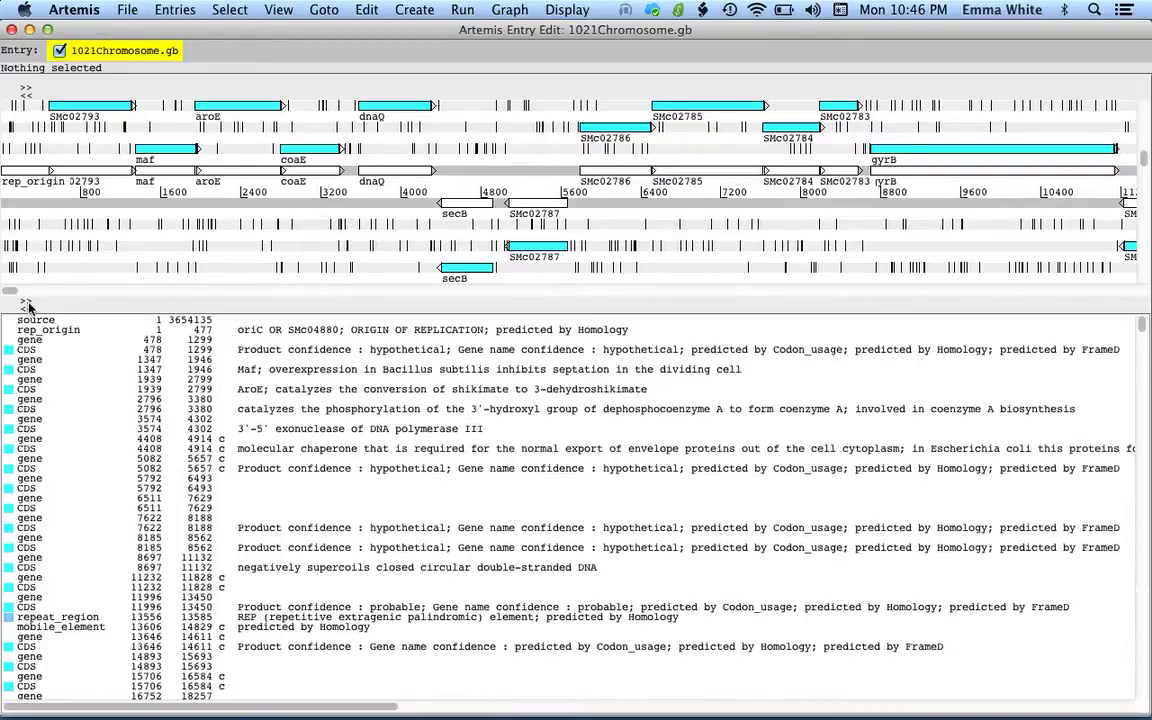
pyautogui.rightClick(209, 231)
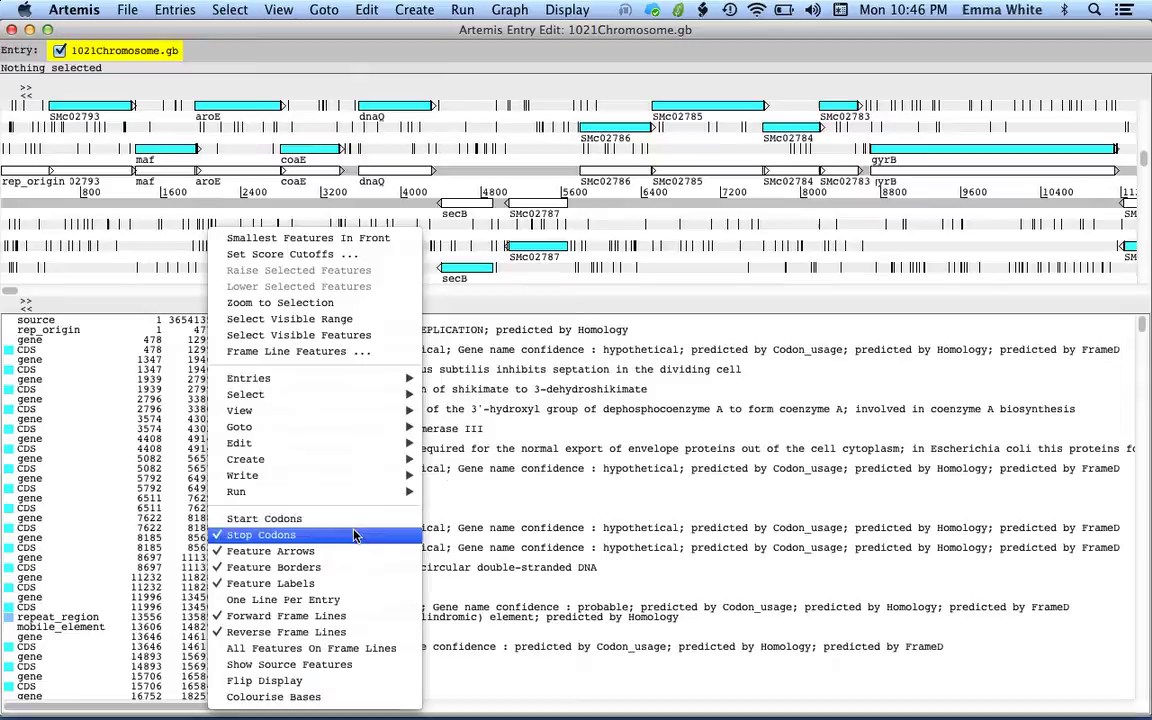
pyautogui.click(353, 535)
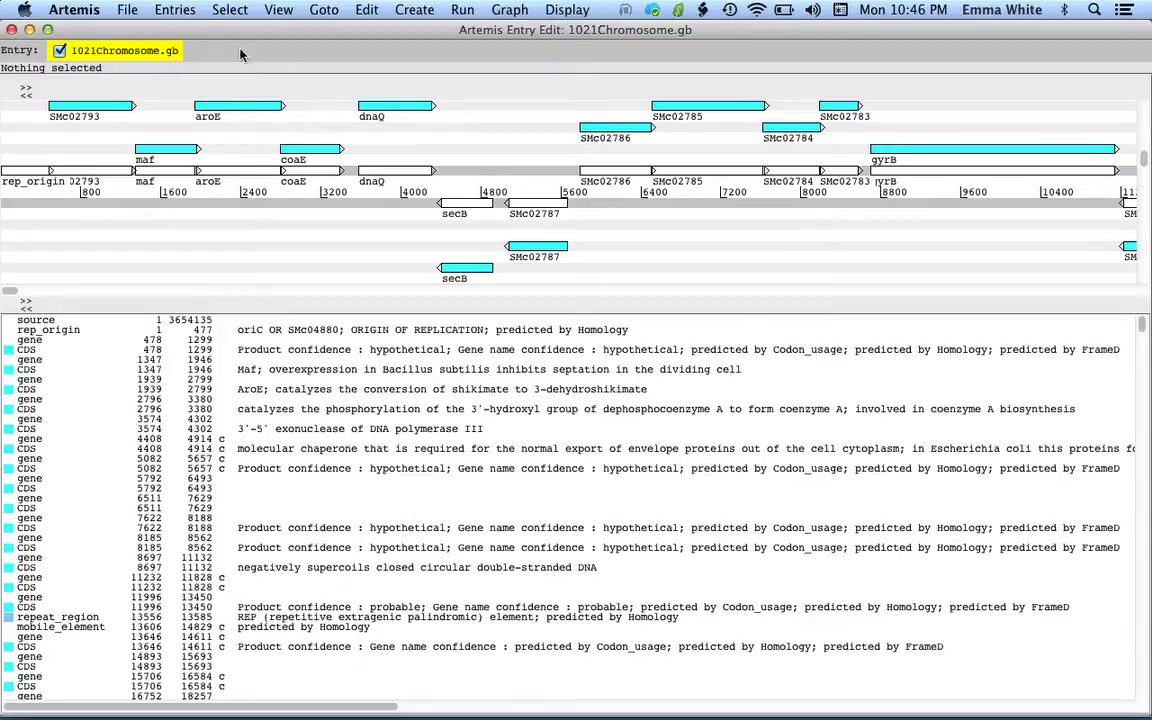
pyautogui.click(588, 9)
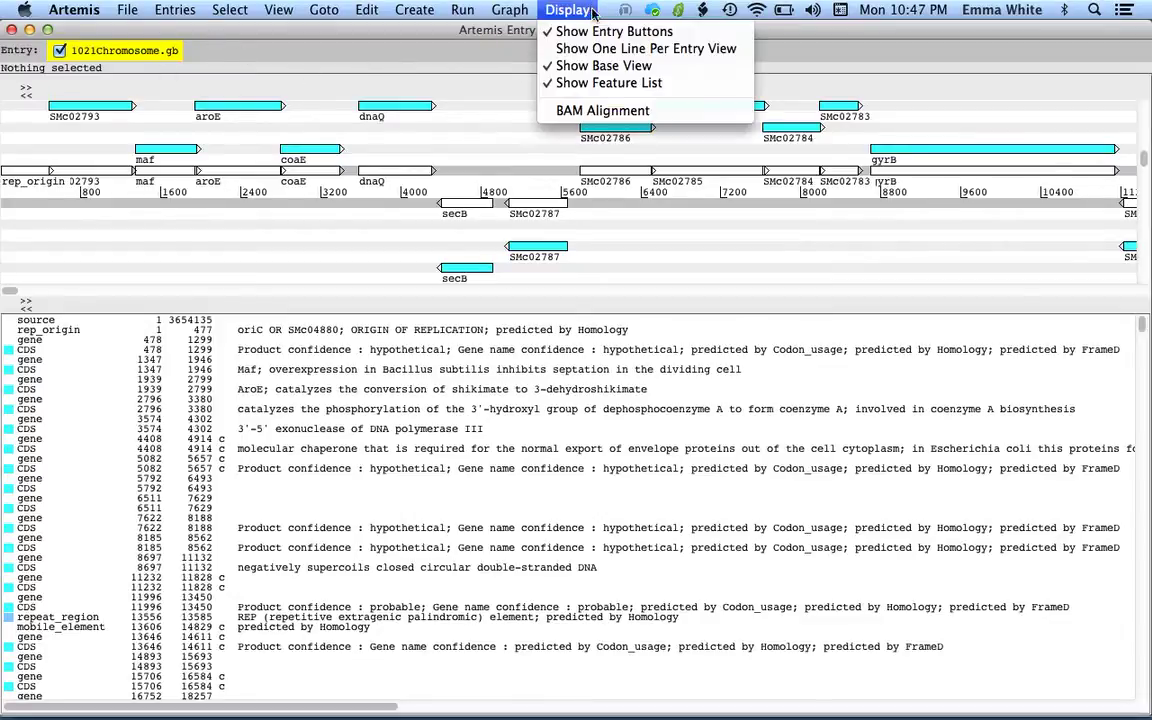
pyautogui.click(704, 33)
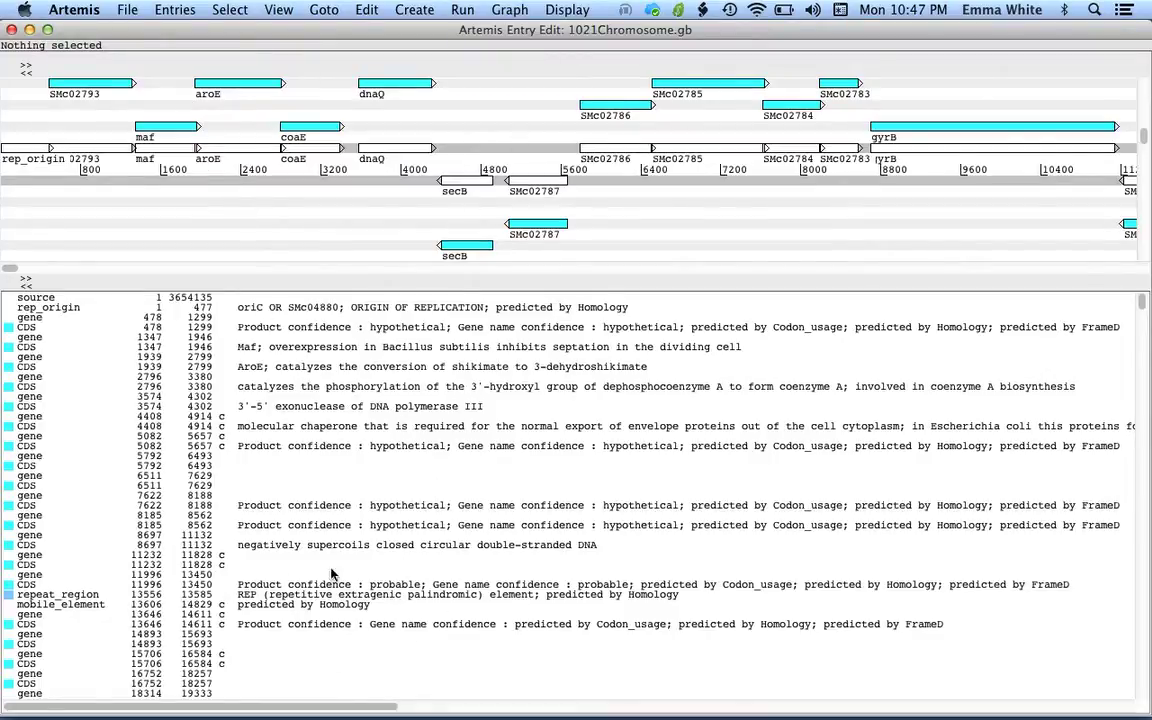
# Step: View the dnaQ CDS's full annotation through View > Selected Features, close it, and scroll right
pyautogui.click(394, 149)
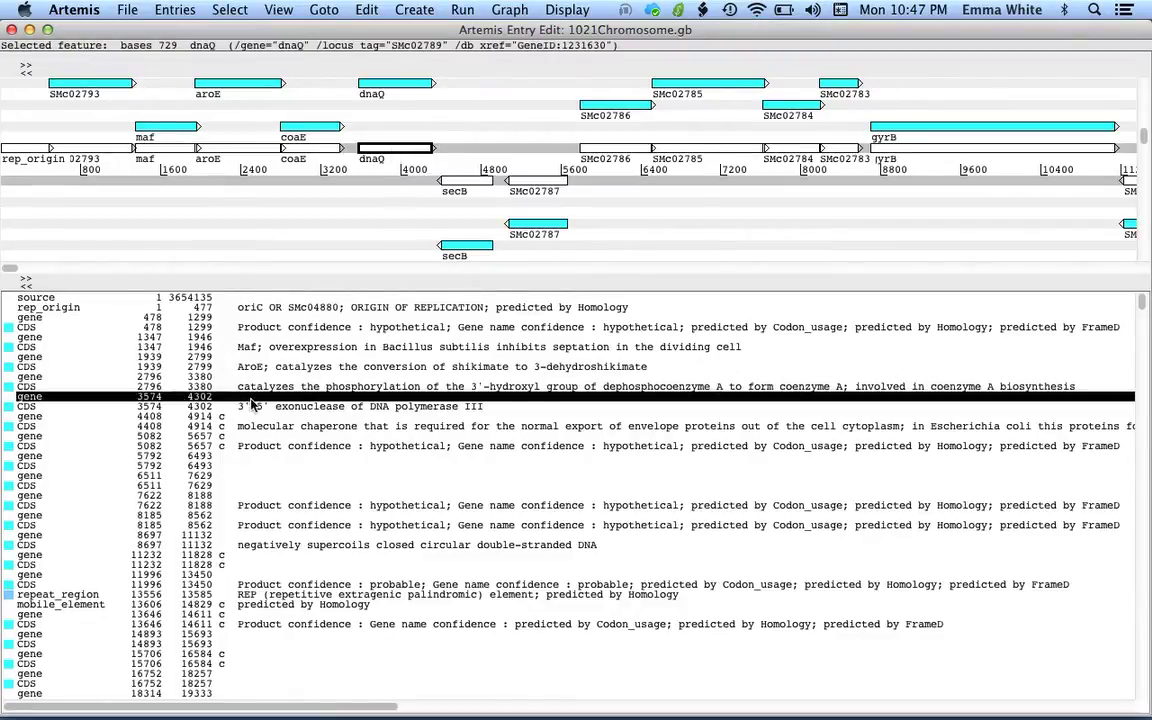
pyautogui.click(425, 87)
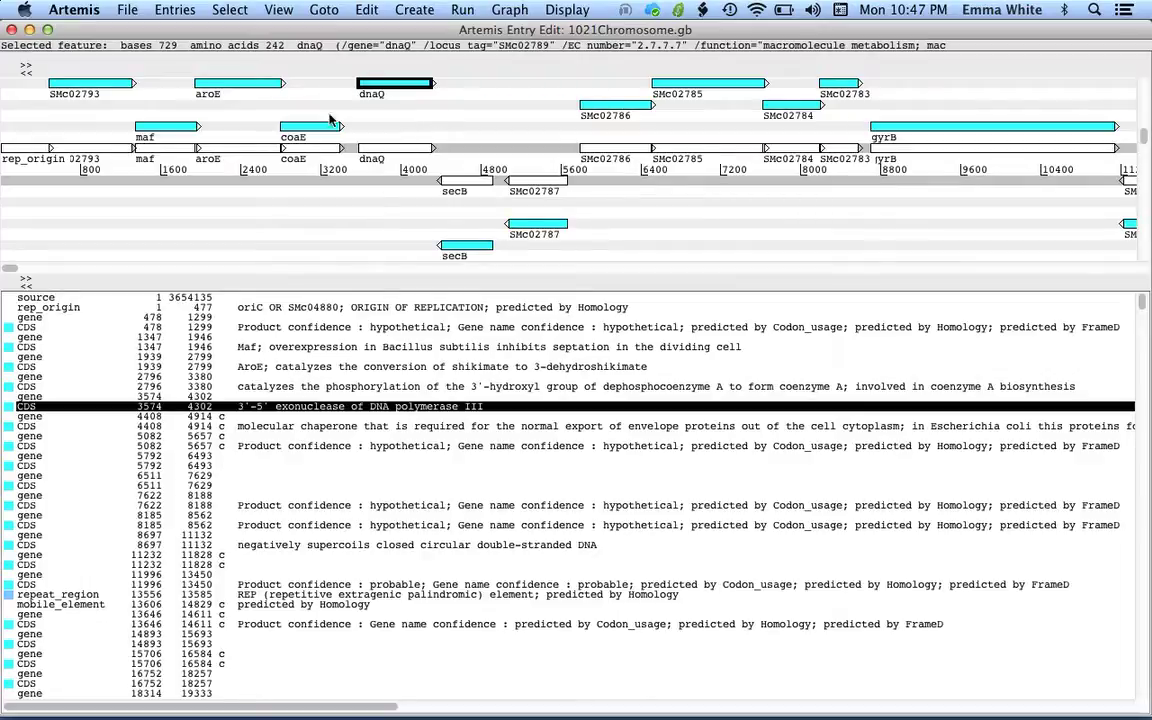
pyautogui.click(280, 9)
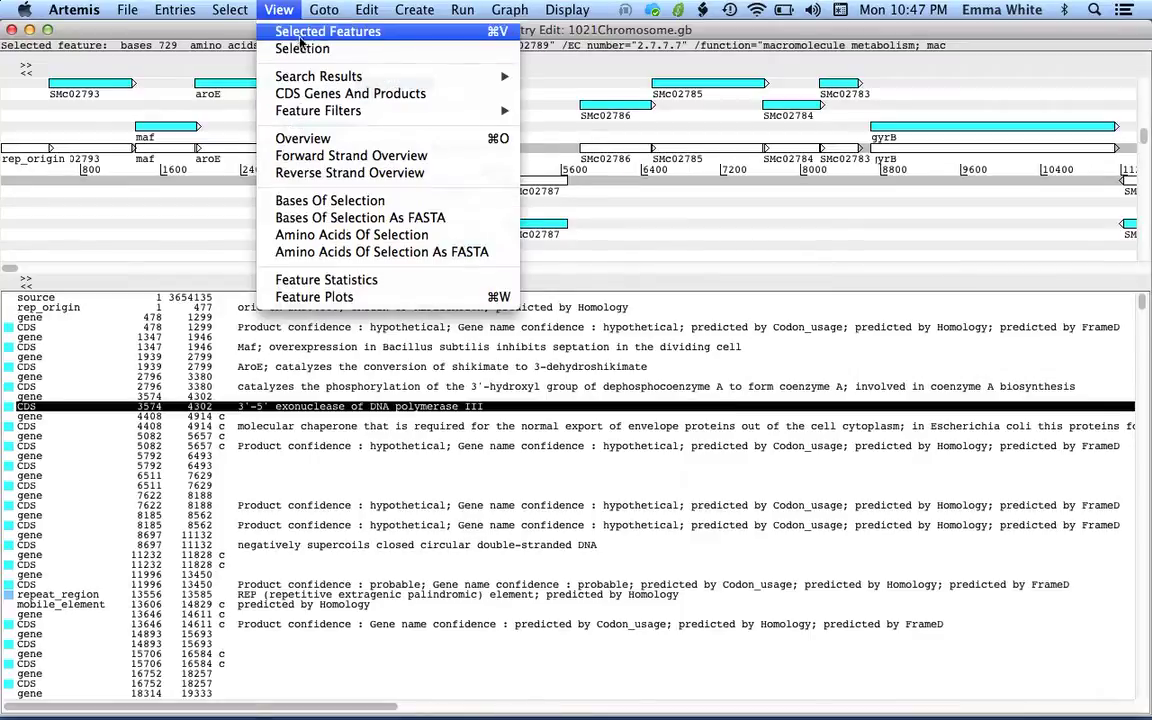
pyautogui.click(401, 33)
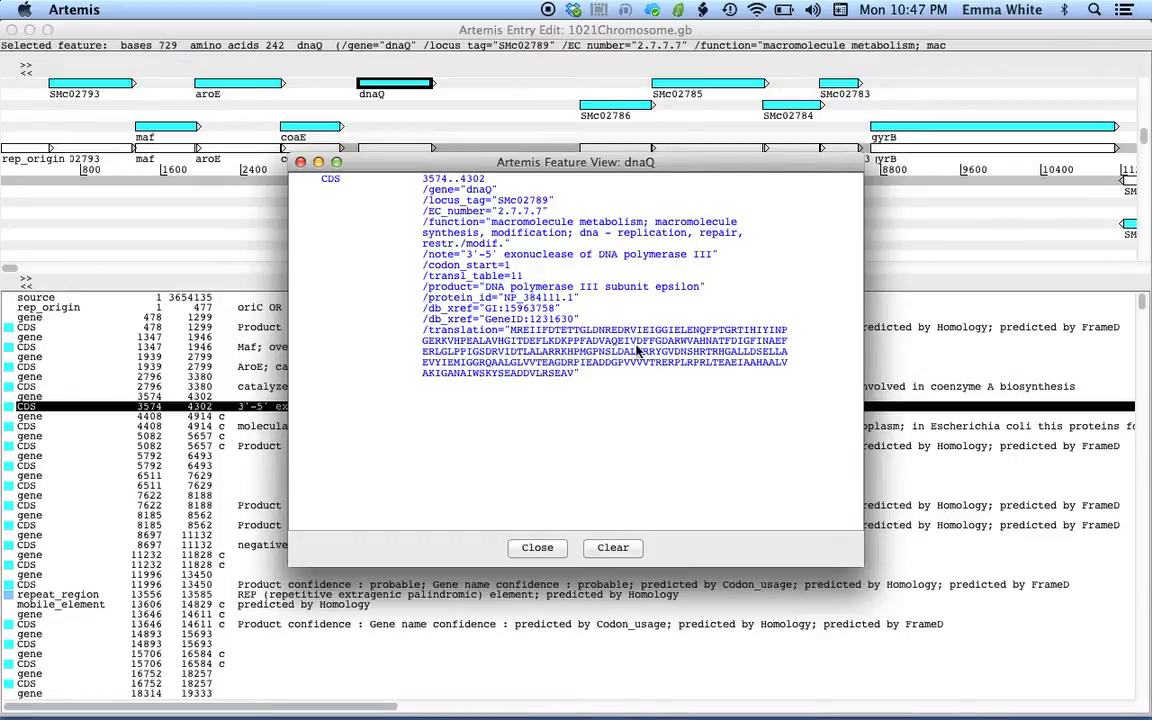
pyautogui.click(535, 548)
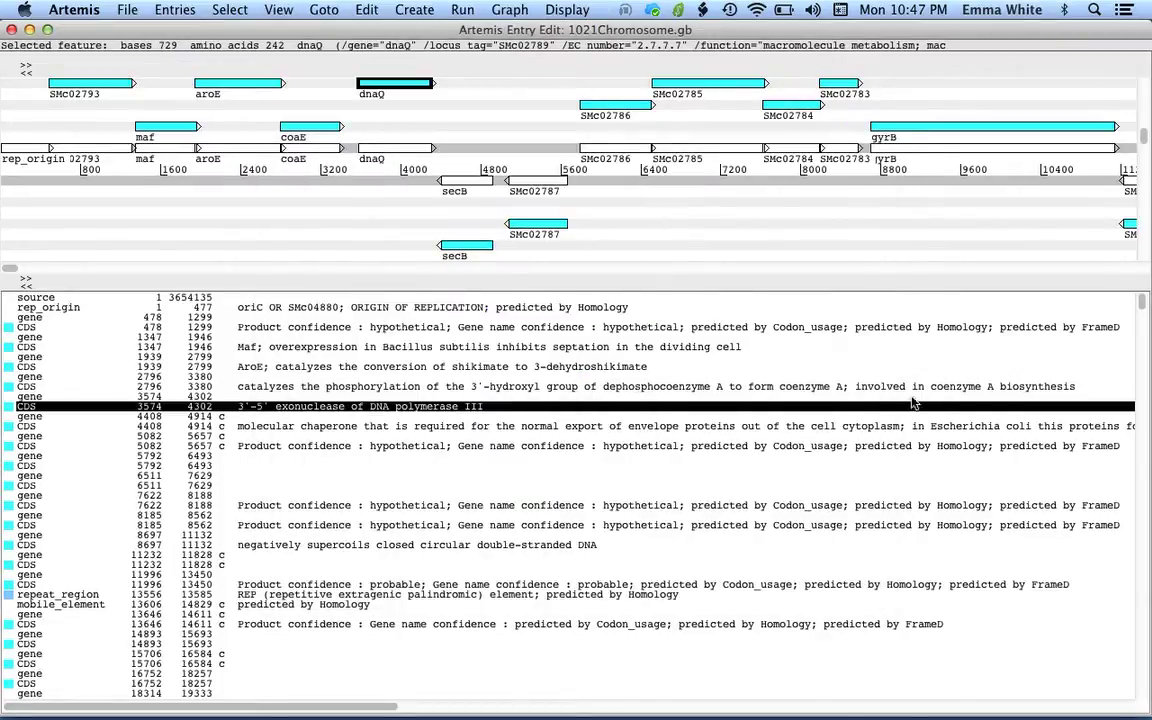
pyautogui.moveTo(17, 268); pyautogui.dragTo(57, 271)
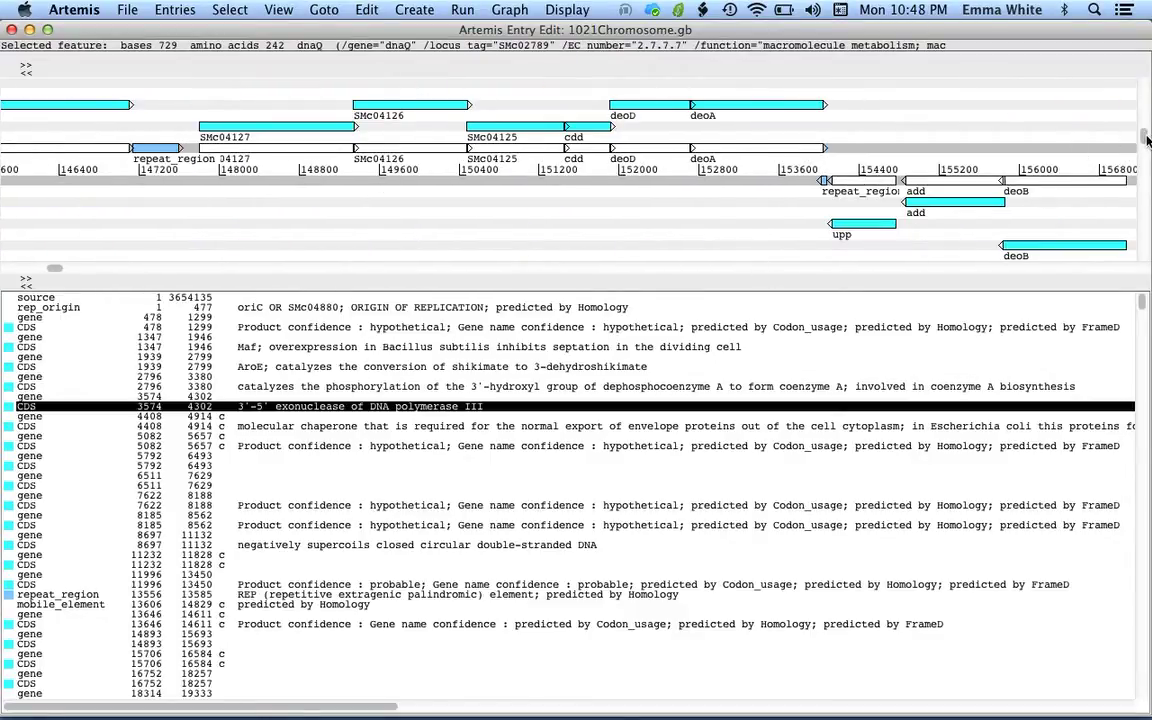
# Step: Zoom the feature map out, then back in to the chromosome start around dnaQ
pyautogui.moveTo(1146, 140); pyautogui.dragTo(1146, 185)
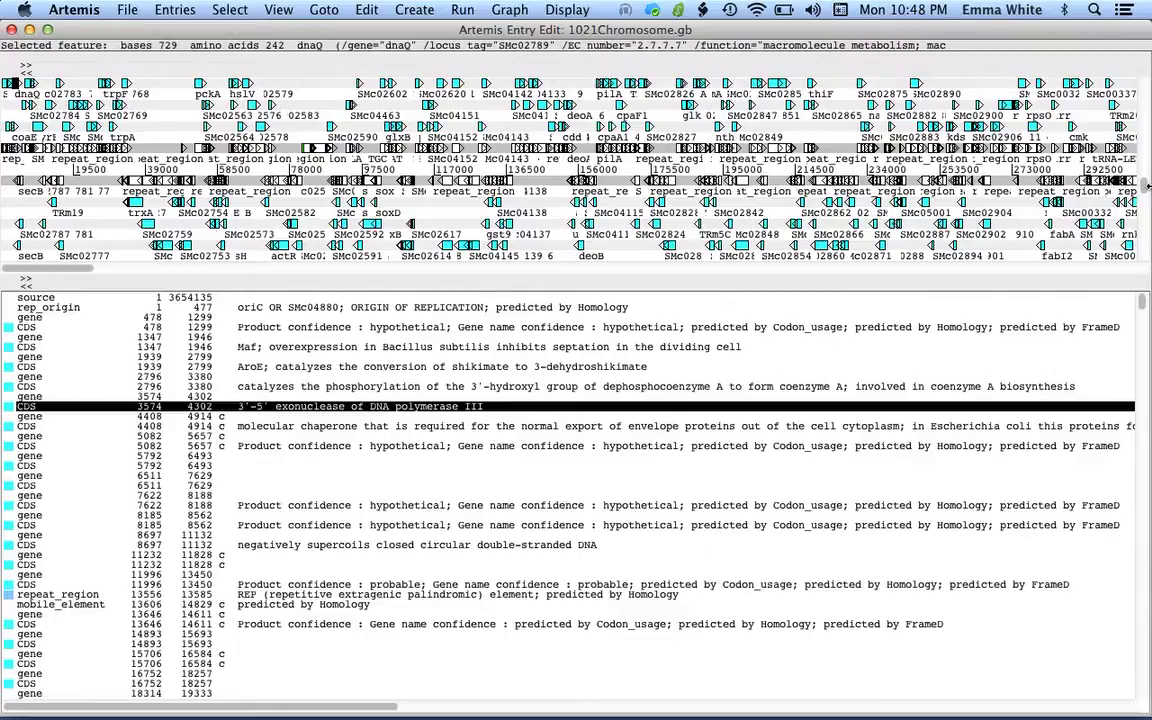
pyautogui.moveTo(1146, 193); pyautogui.dragTo(1146, 147)
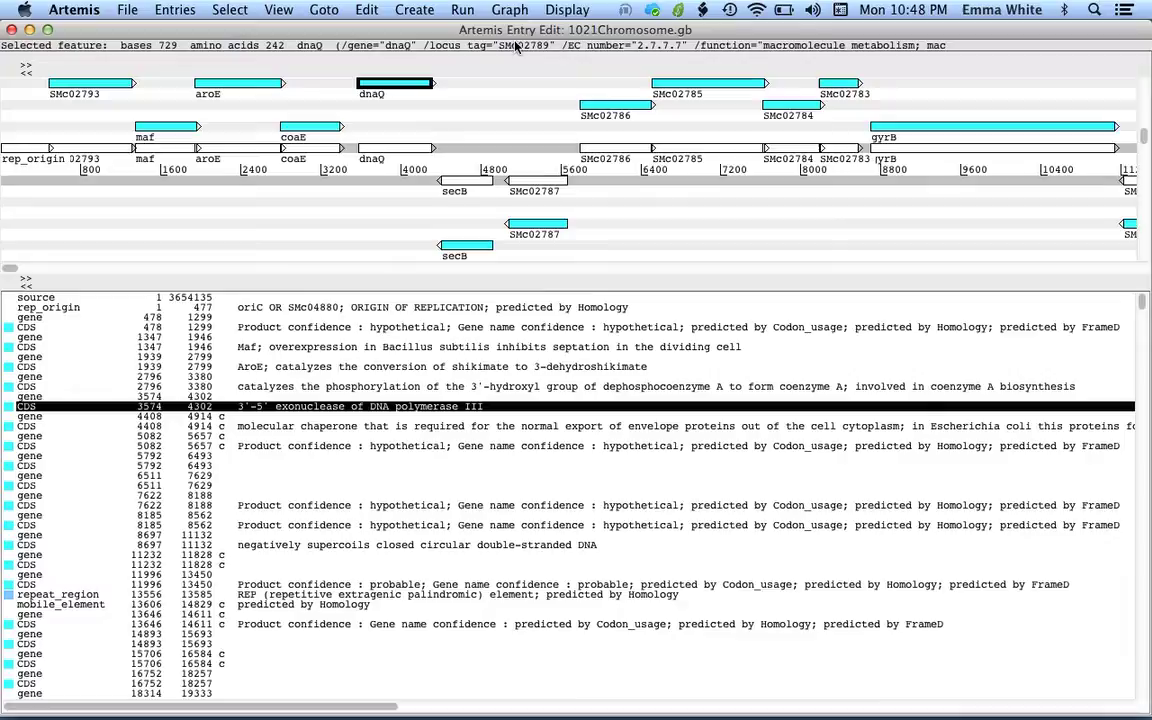
# Step: Add WT.txt from TranscriptomeFiles as a user plot through Graph > Add User Plot
pyautogui.click(521, 7)
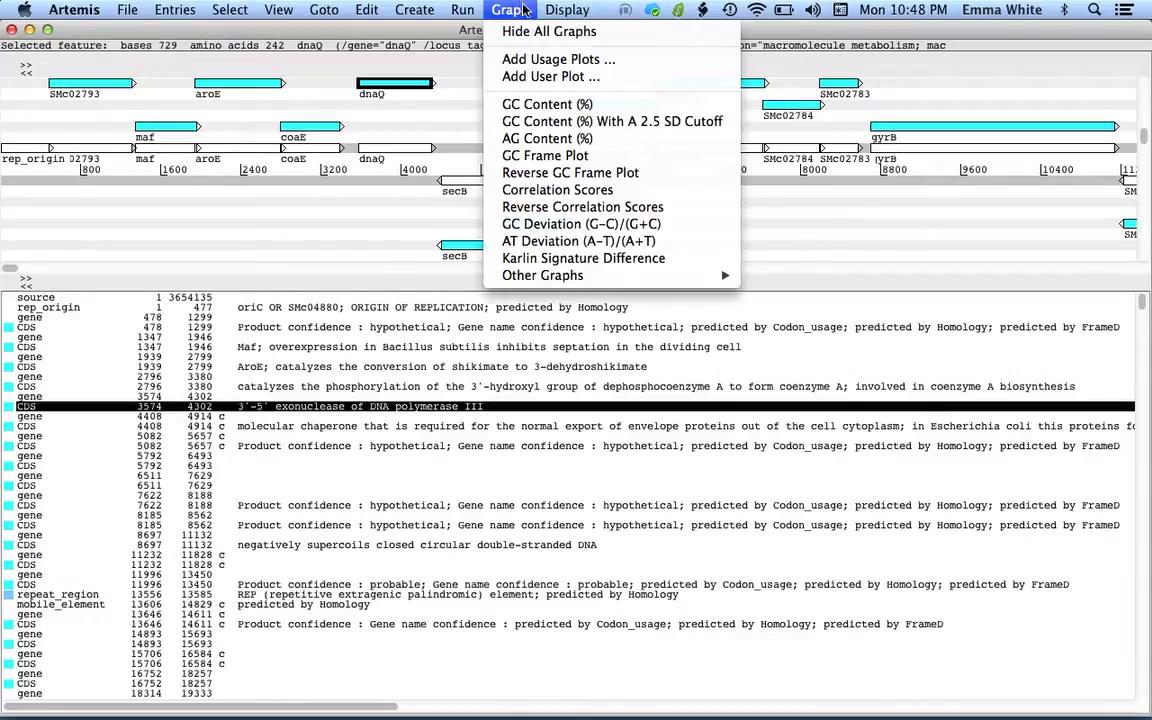
pyautogui.click(538, 77)
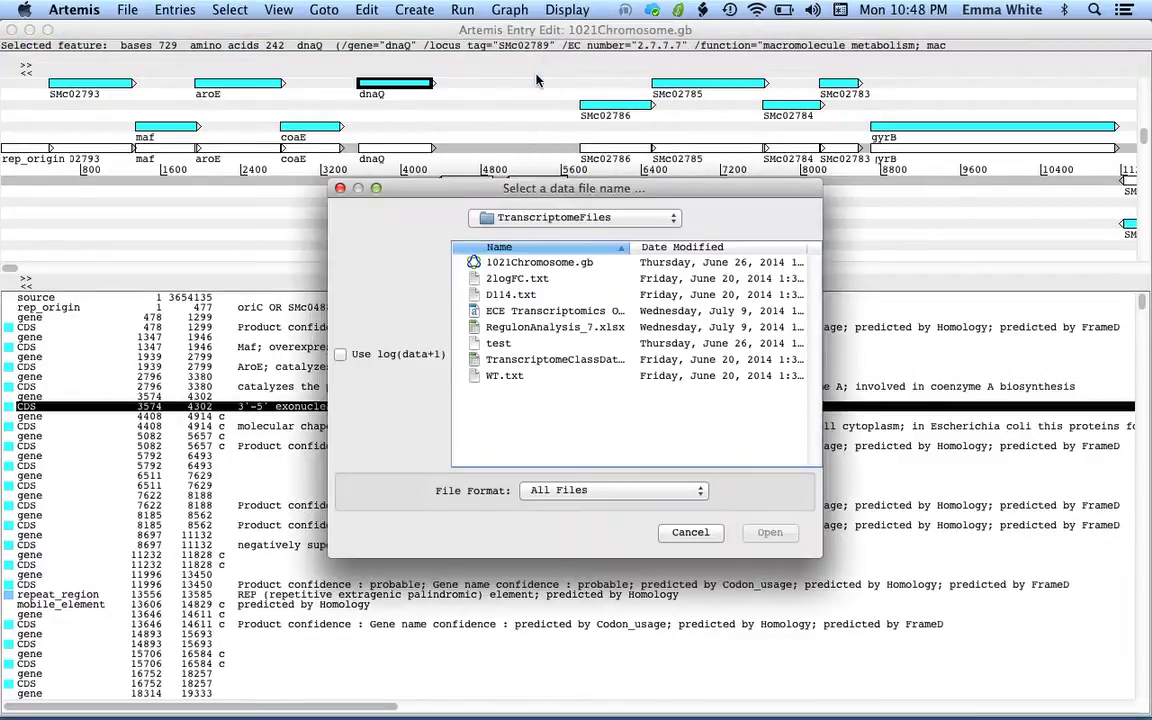
pyautogui.click(535, 377)
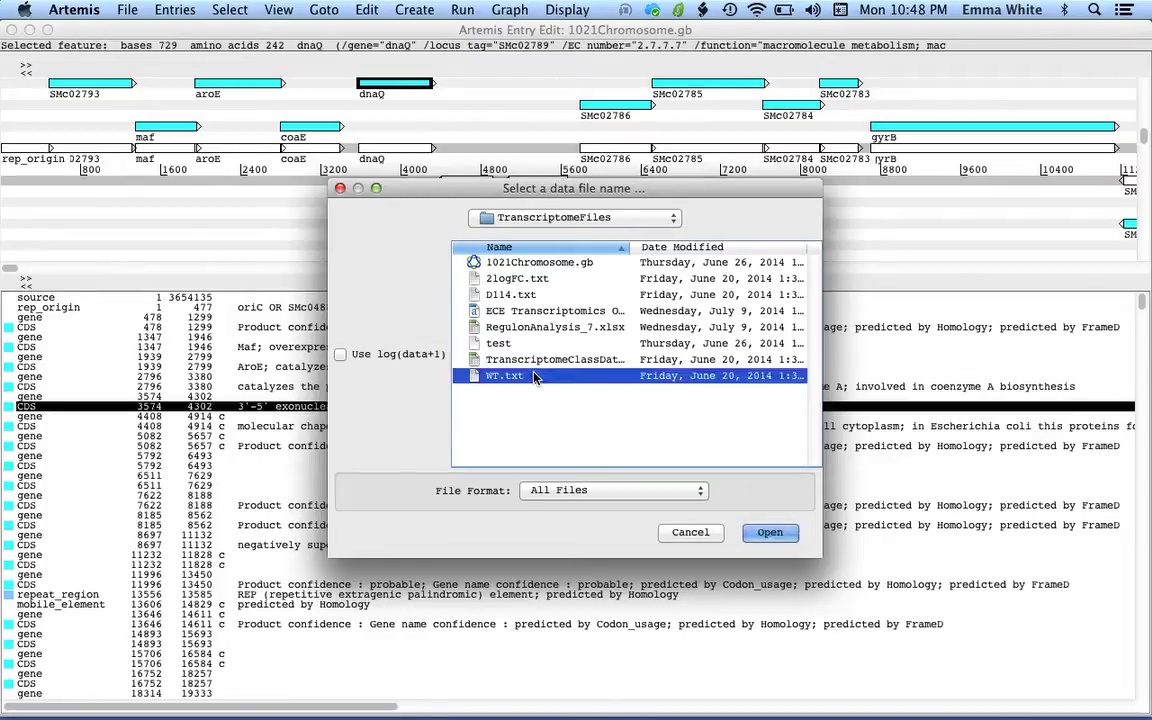
pyautogui.click(769, 533)
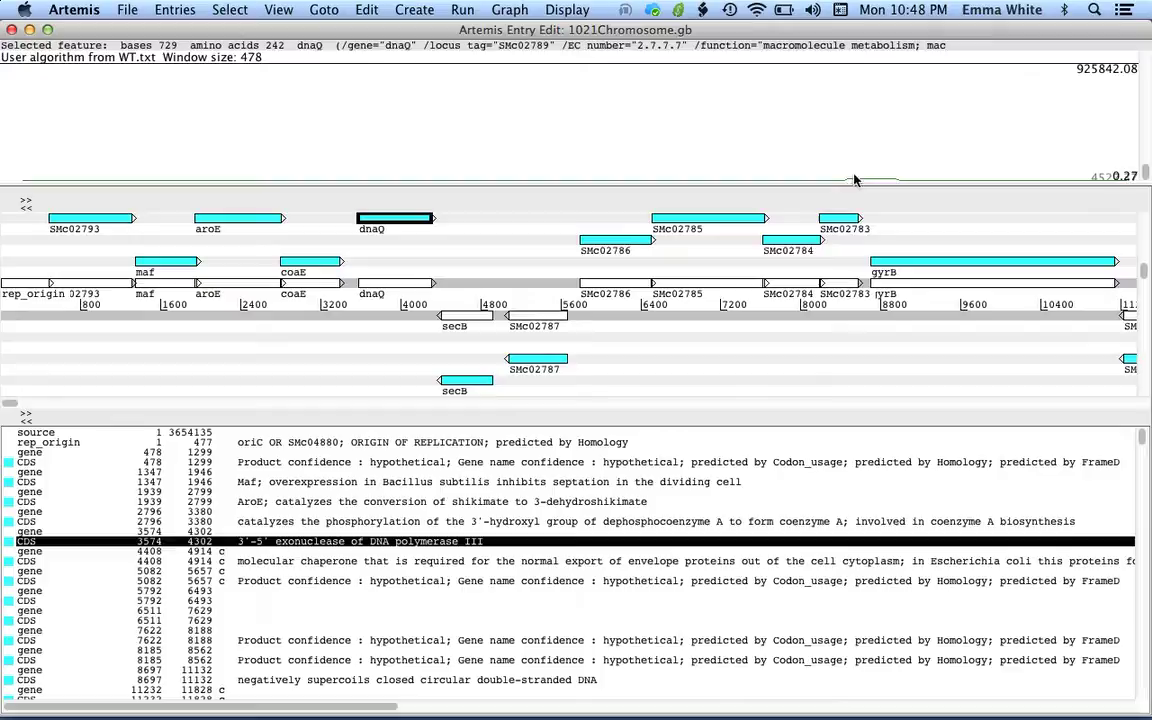
pyautogui.moveTo(937, 185)
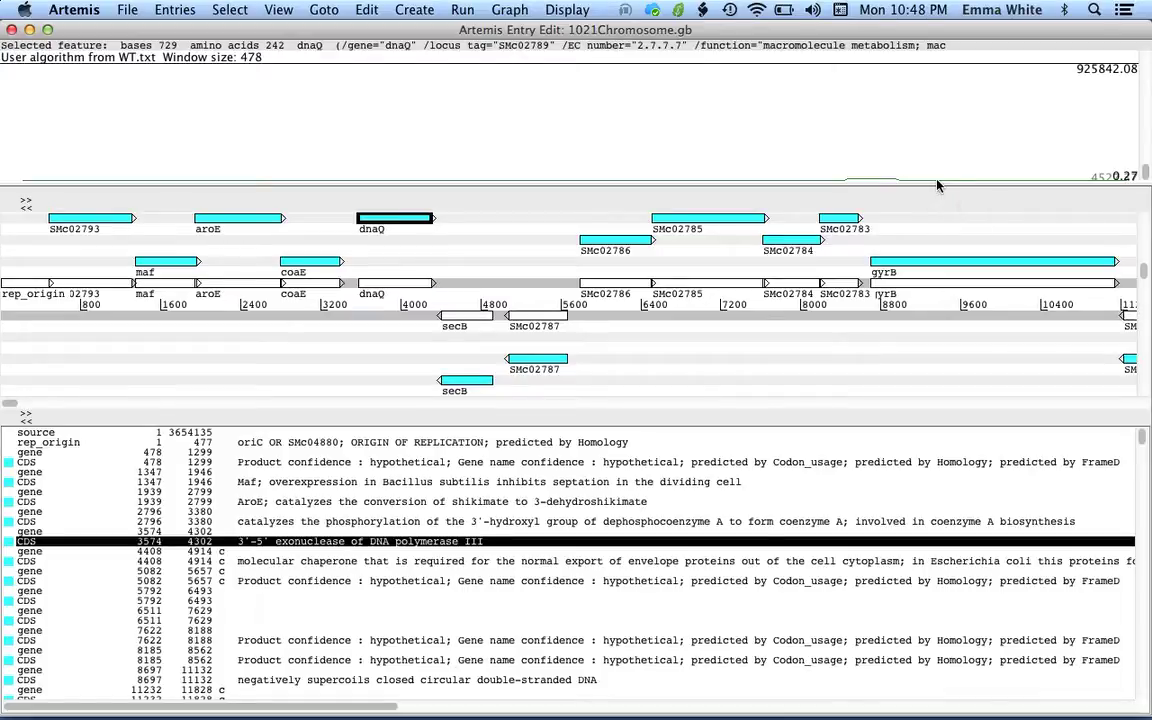
pyautogui.moveTo(765, 131)
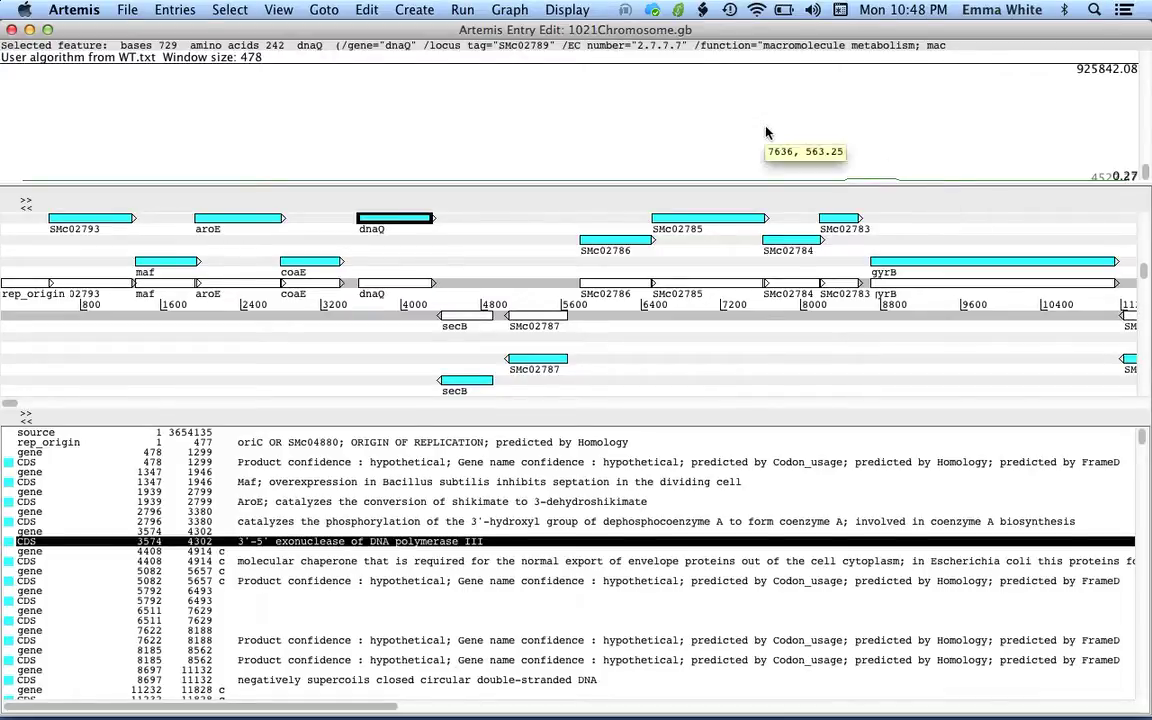
# Step: Turn on automatic scaling for the WT plot so it spans 0.0 to 15489.7
pyautogui.rightClick(703, 136)
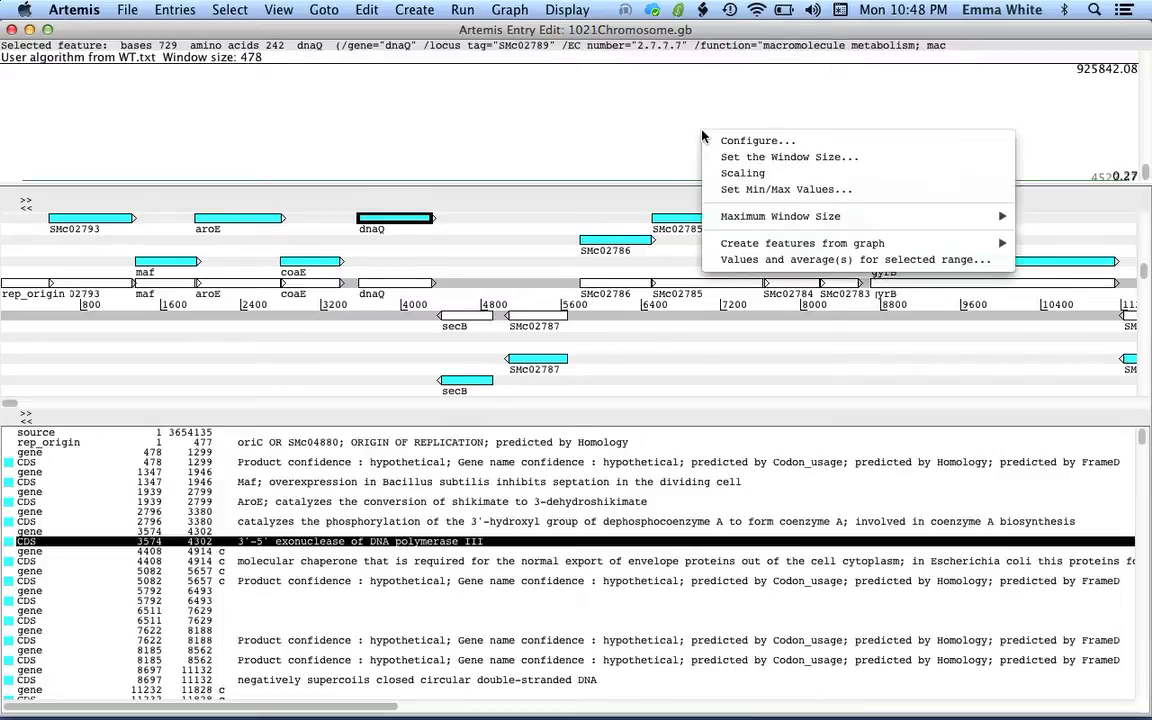
pyautogui.click(743, 173)
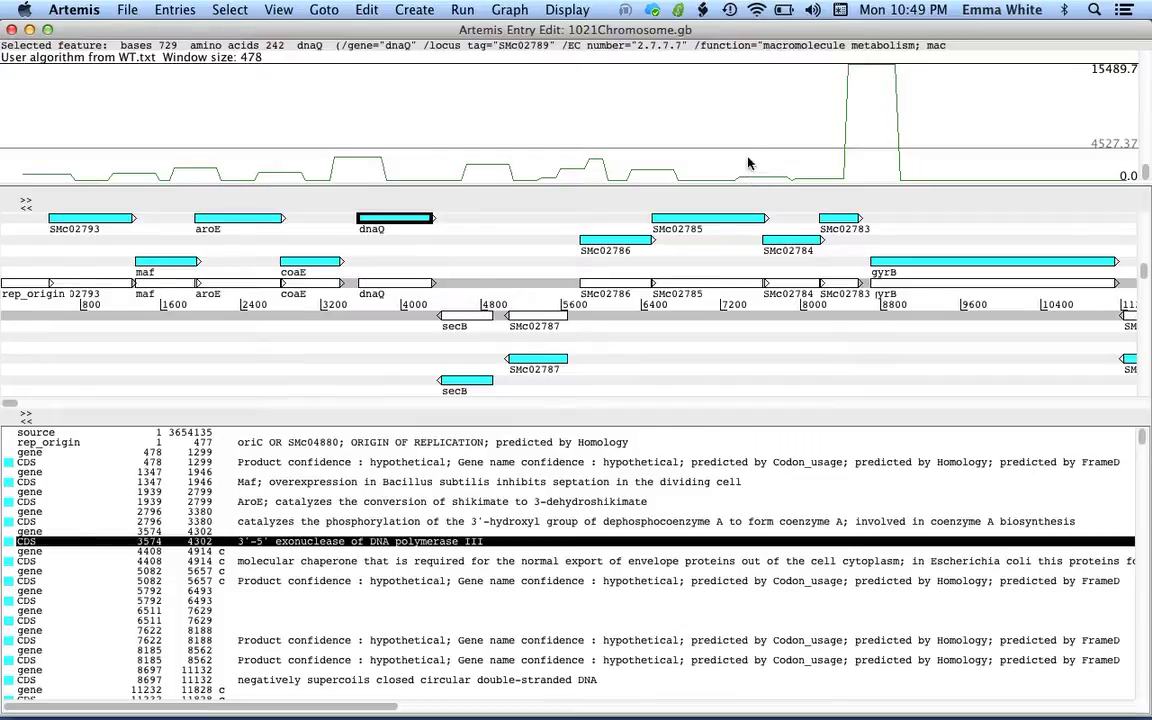
pyautogui.moveTo(754, 141)
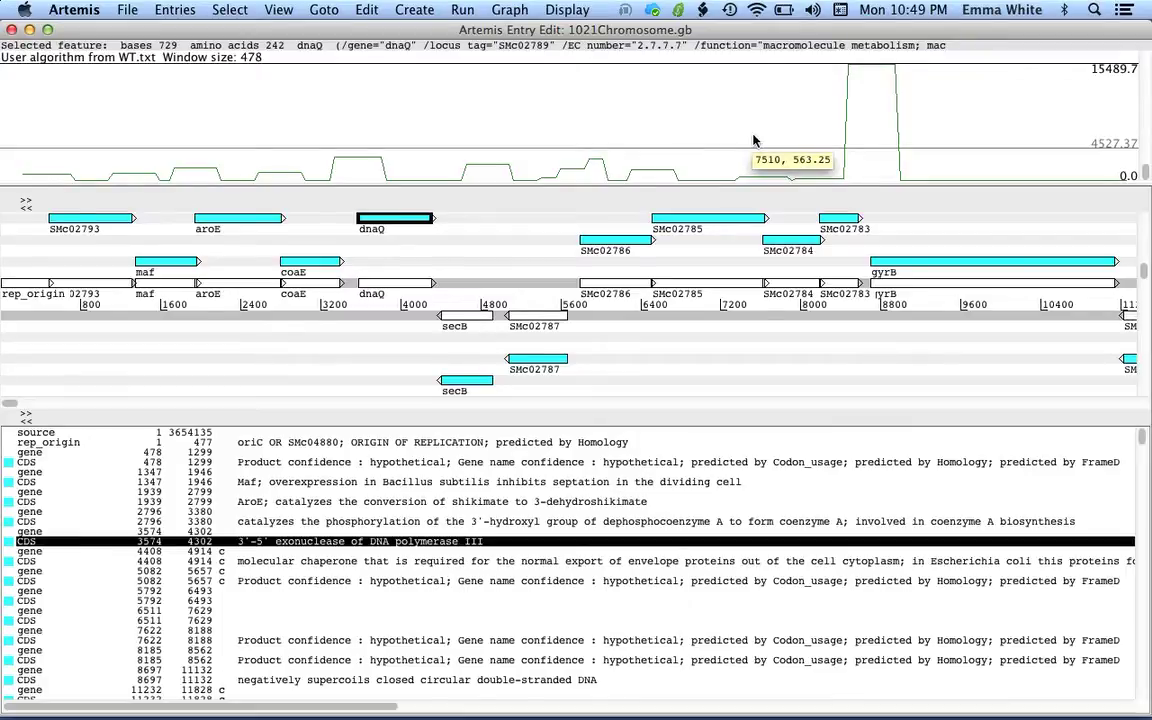
# Step: Set the WT plot's maximum to 10000 and shrink its window size to 1
pyautogui.rightClick(754, 141)
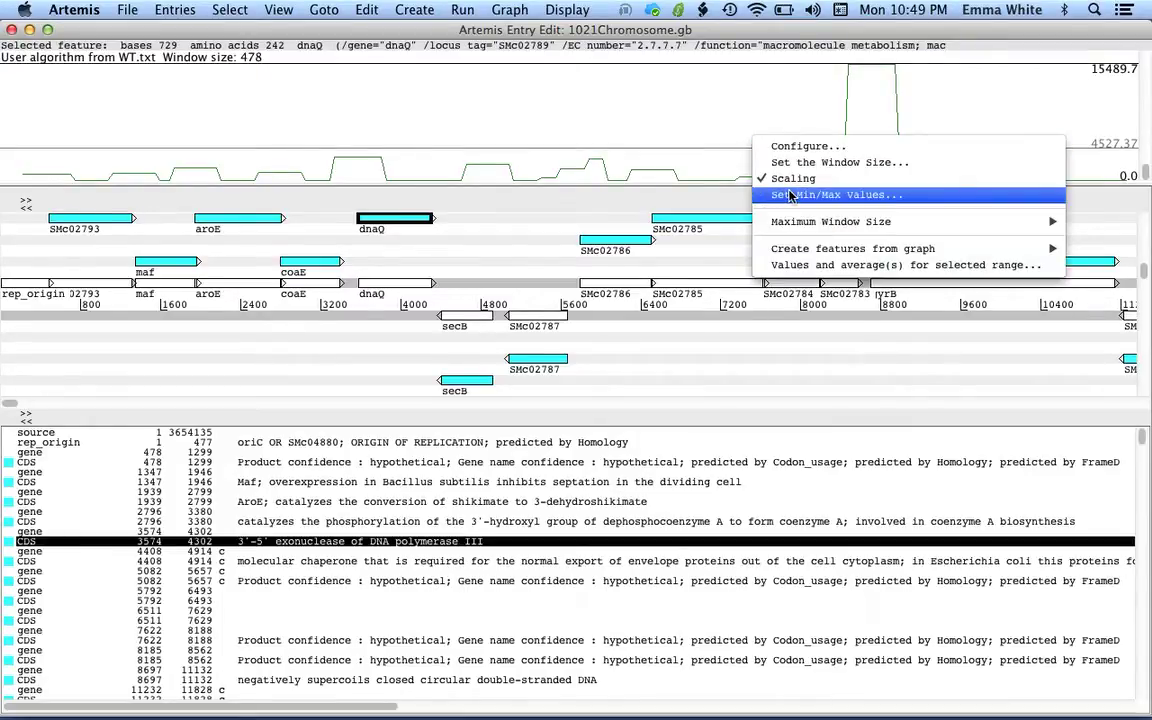
pyautogui.click(790, 195)
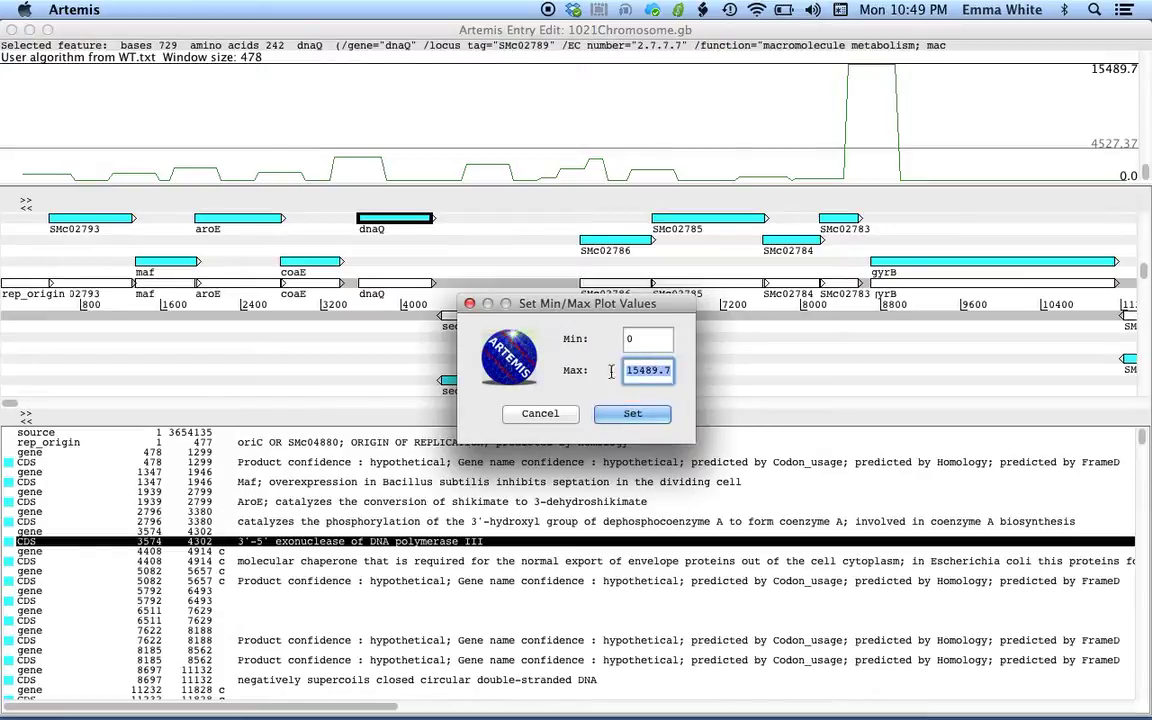
pyautogui.write('10000')
pyautogui.click(632, 412)
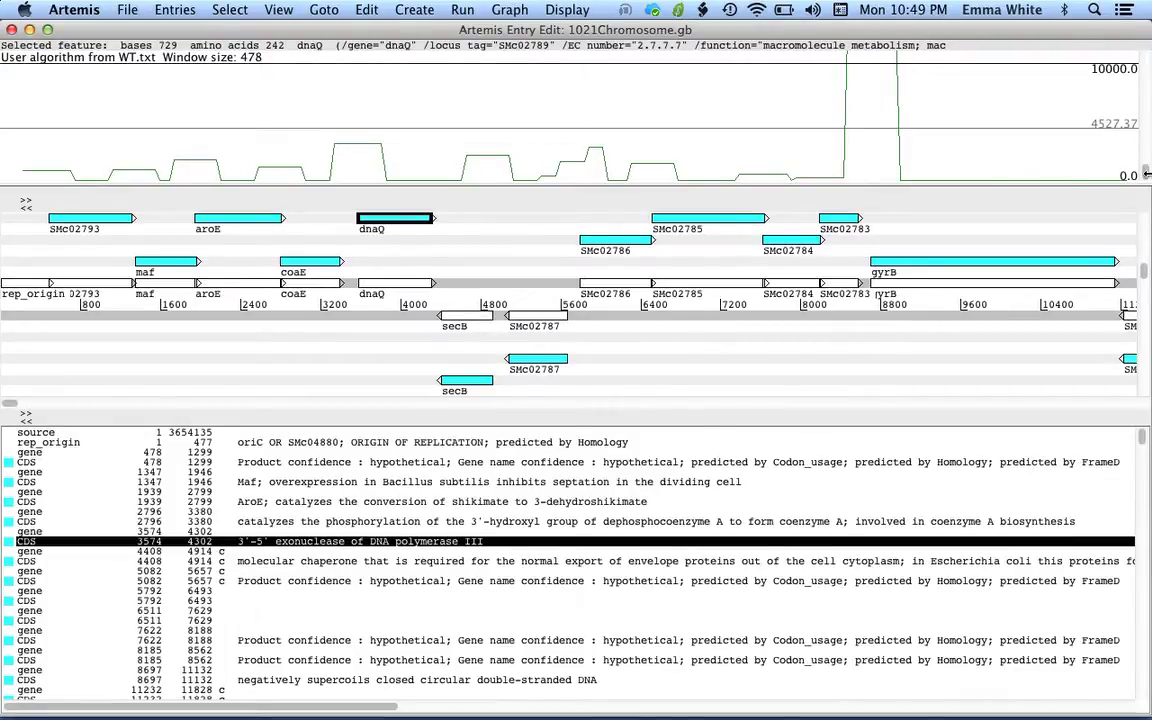
pyautogui.moveTo(1147, 176); pyautogui.dragTo(1148, 52)
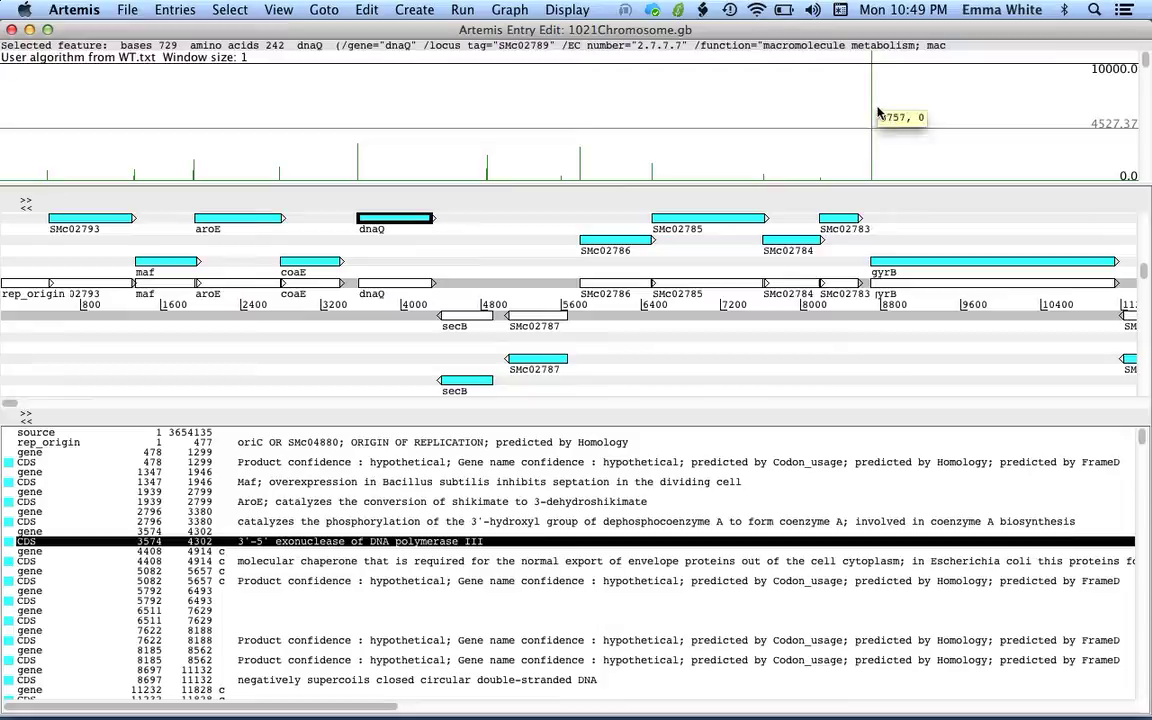
# Step: Redraw the WT.txt plot with thicker blue lines instead of thin green ones
pyautogui.rightClick(846, 160)
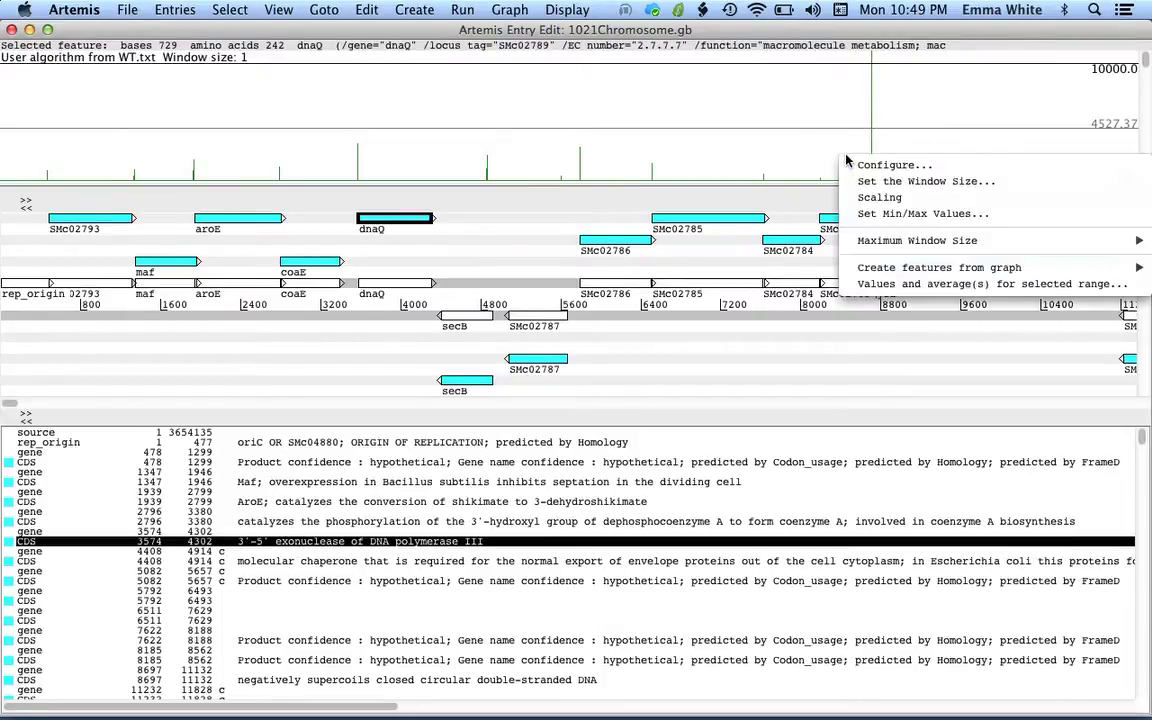
pyautogui.click(860, 163)
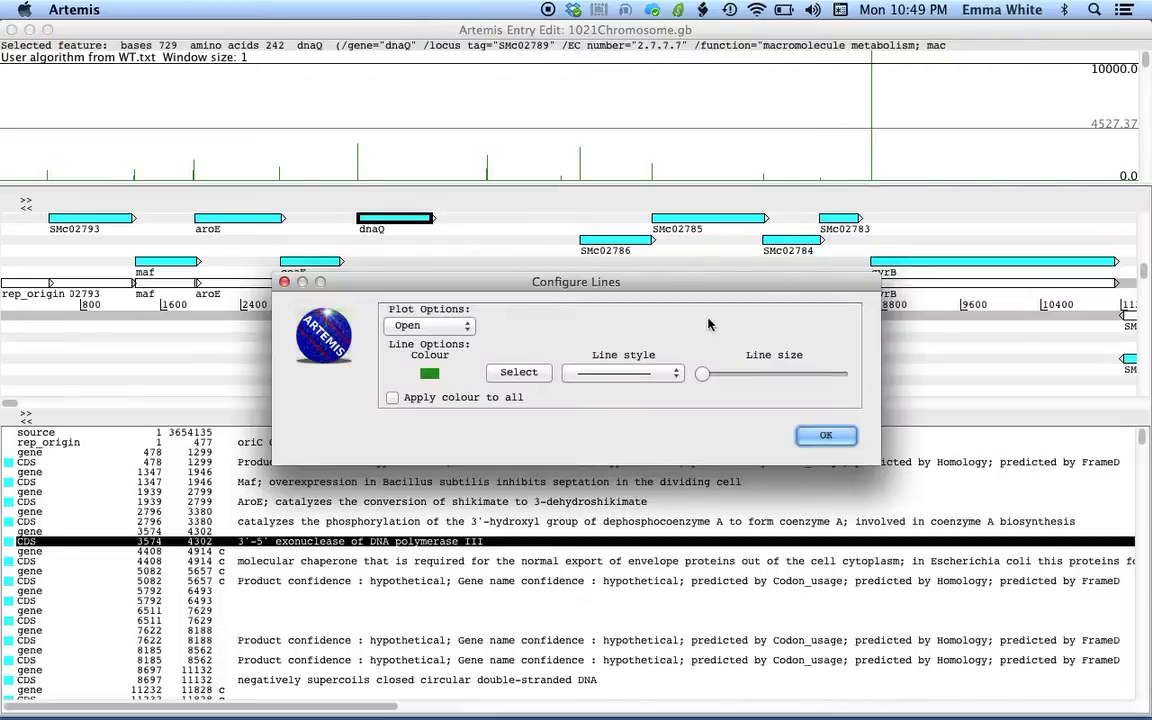
pyautogui.moveTo(704, 374); pyautogui.dragTo(743, 378)
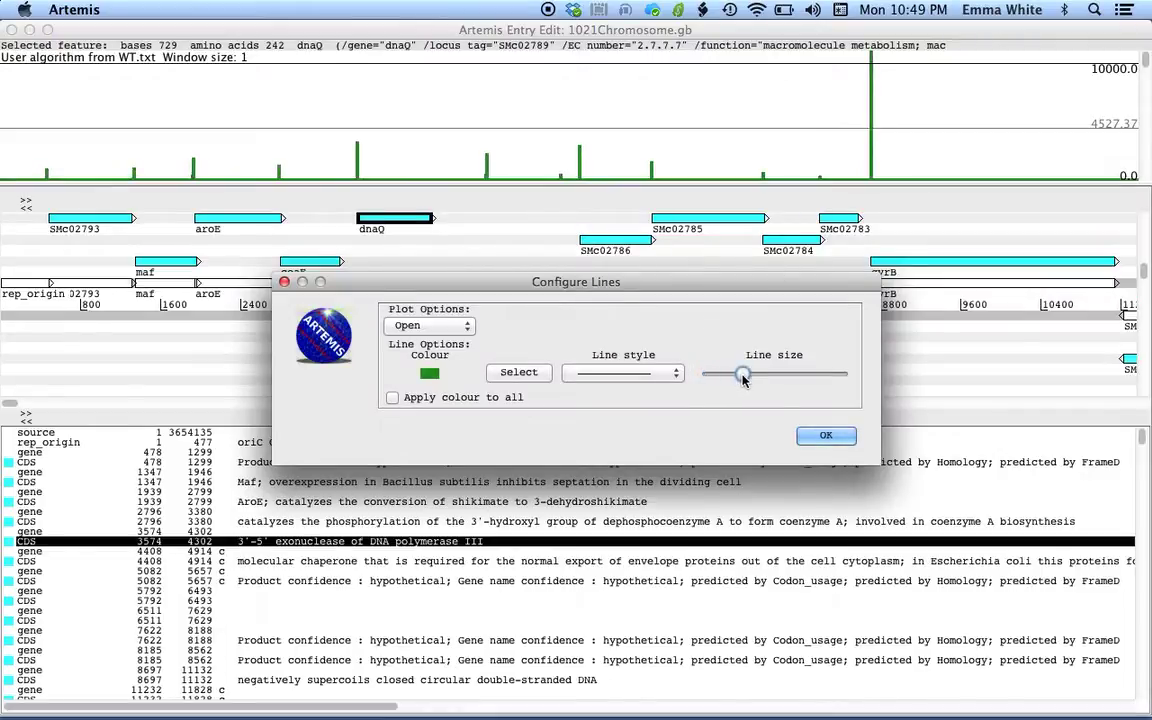
pyautogui.click(507, 376)
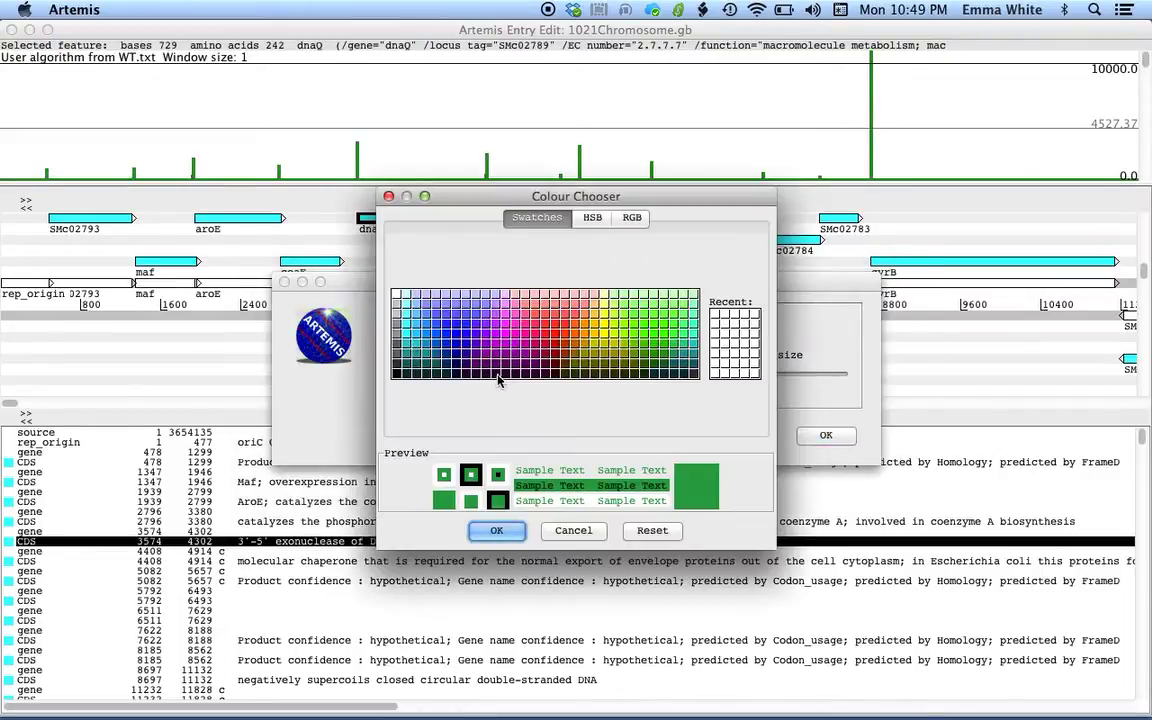
pyautogui.click(448, 340)
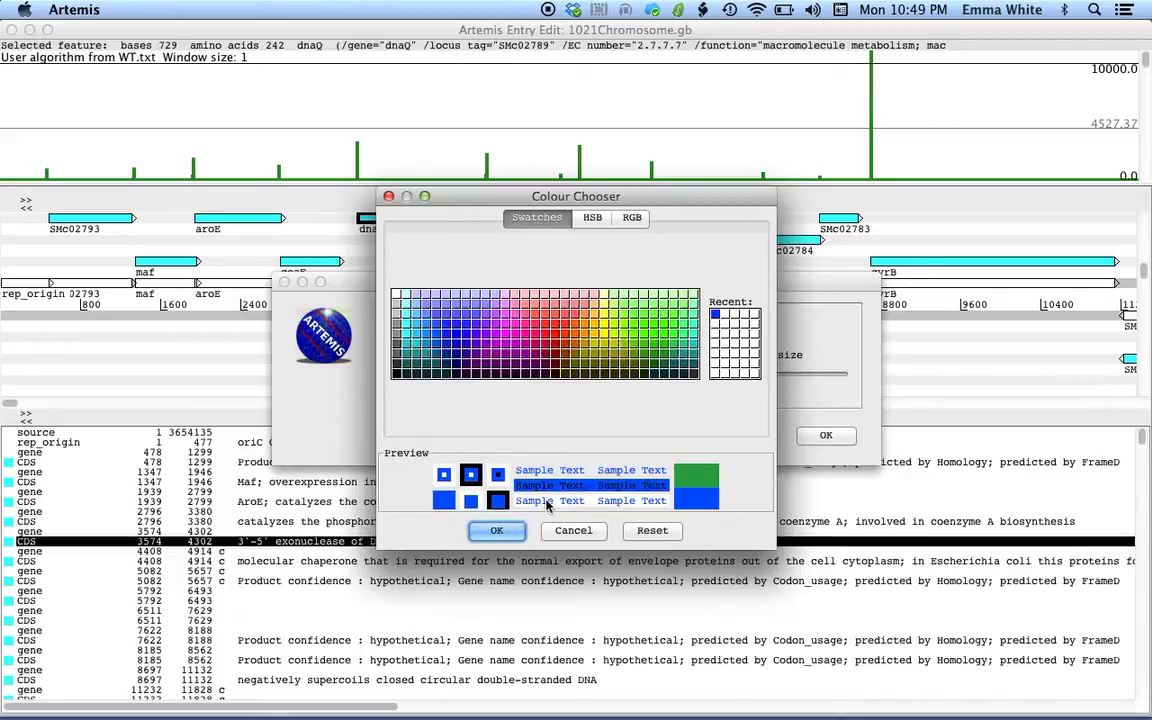
pyautogui.click(495, 530)
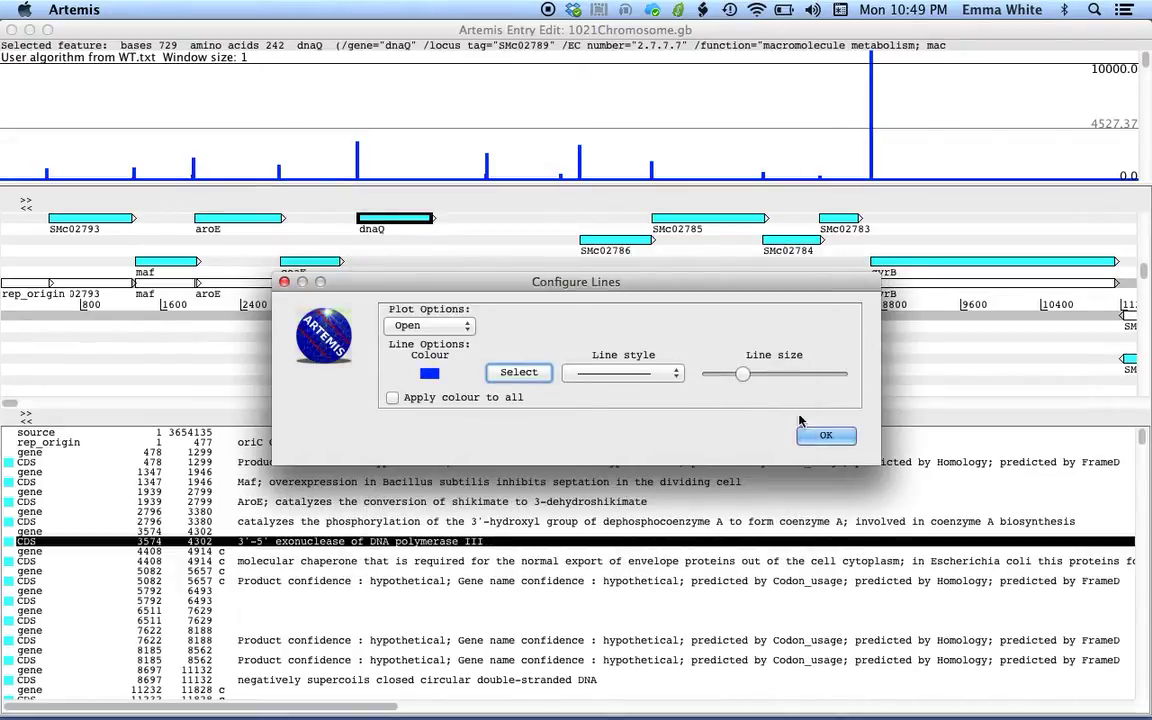
pyautogui.click(823, 436)
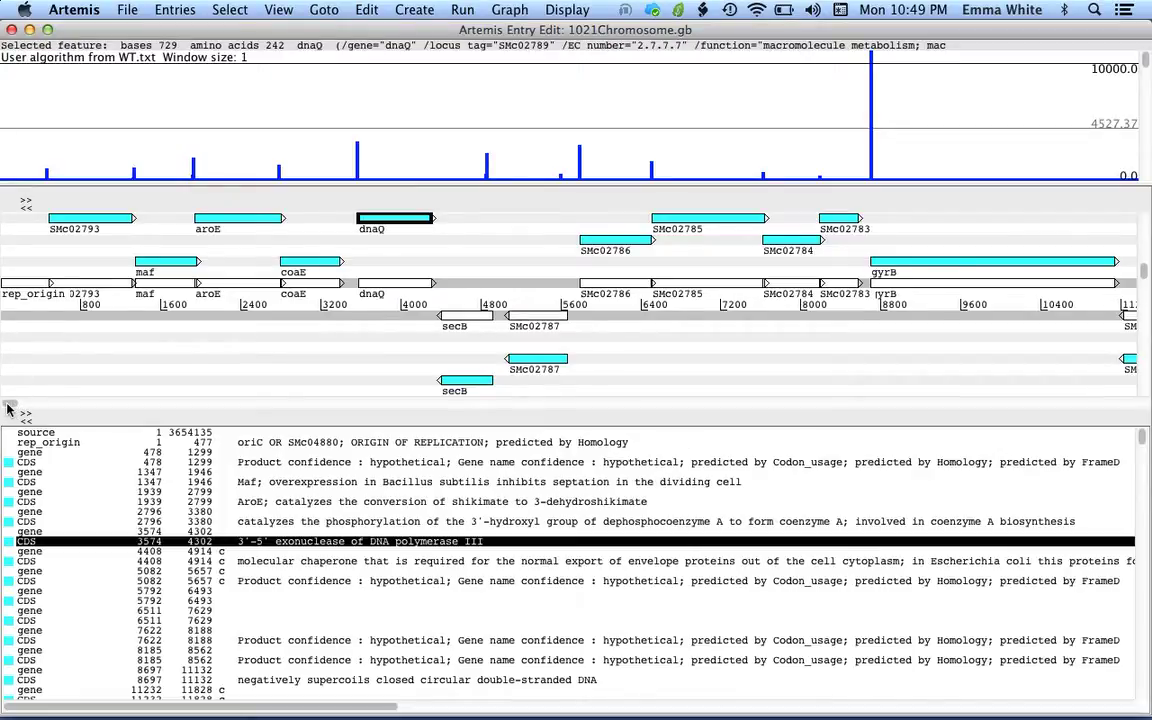
# Step: Zoom out, move along the chromosome and select the dense stretch of bases 1473439–1494030
pyautogui.moveTo(10, 404)
pyautogui.mouseDown()
pyautogui.moveTo(72, 404)
pyautogui.moveTo(8, 405)
pyautogui.mouseUp()
pyautogui.moveTo(1143, 270); pyautogui.dragTo(1148, 343)
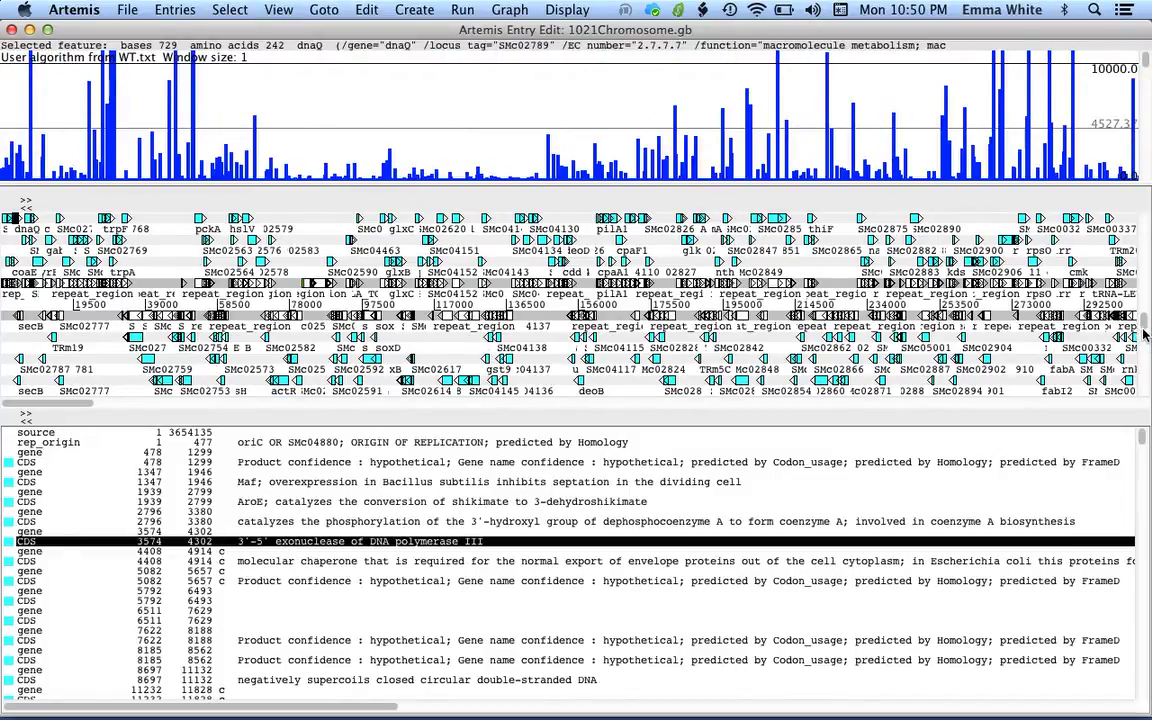
pyautogui.moveTo(80, 402); pyautogui.dragTo(476, 401)
pyautogui.click(90, 405)
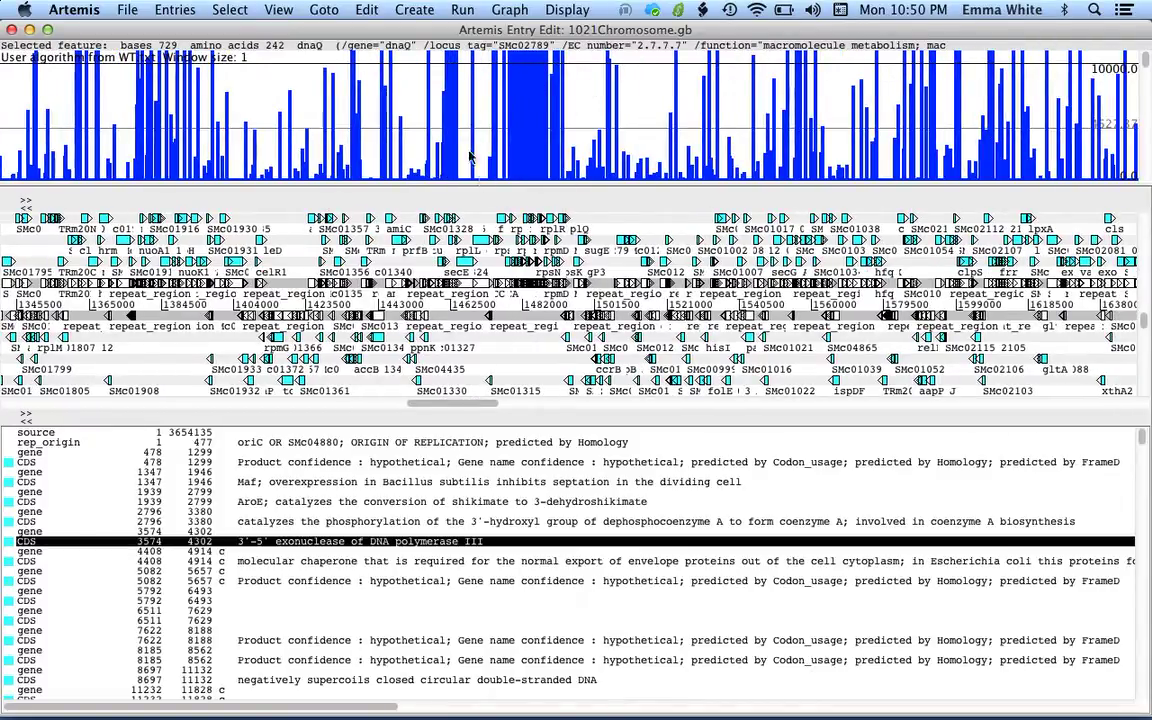
pyautogui.moveTo(489, 155); pyautogui.dragTo(571, 162)
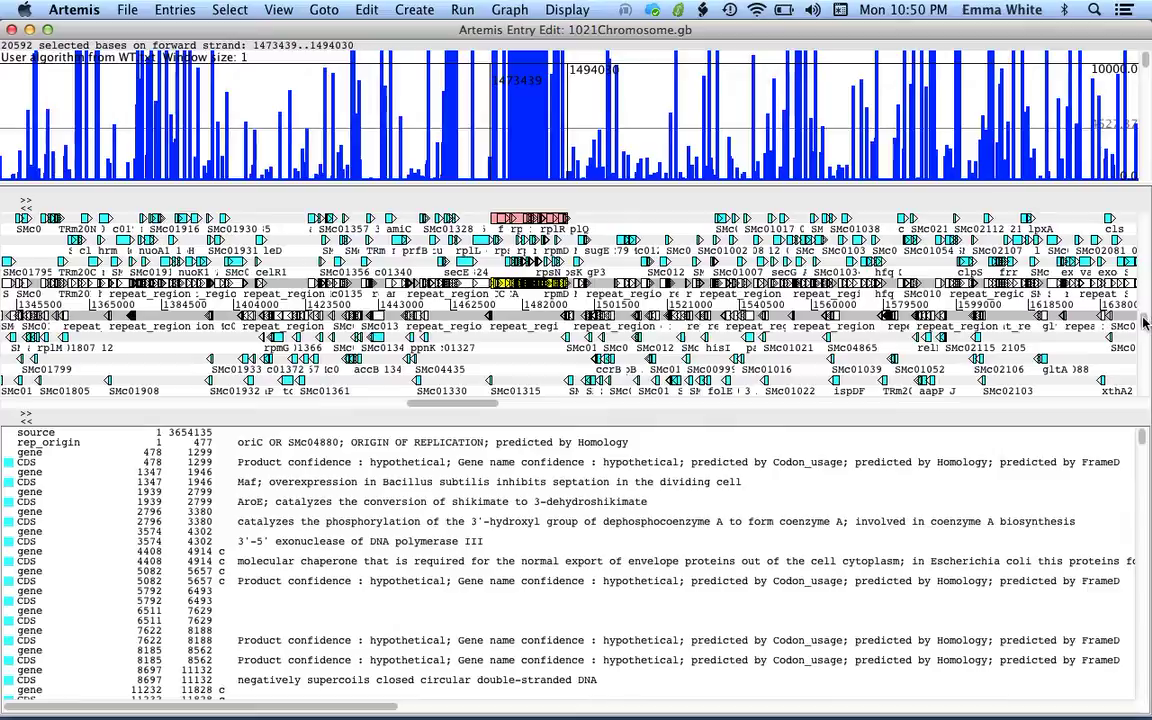
# Step: Zoom in on the selected region and inspect the rpsJ, rplC, rplP and rplO genes in turn
pyautogui.moveTo(1144, 318); pyautogui.dragTo(1143, 289)
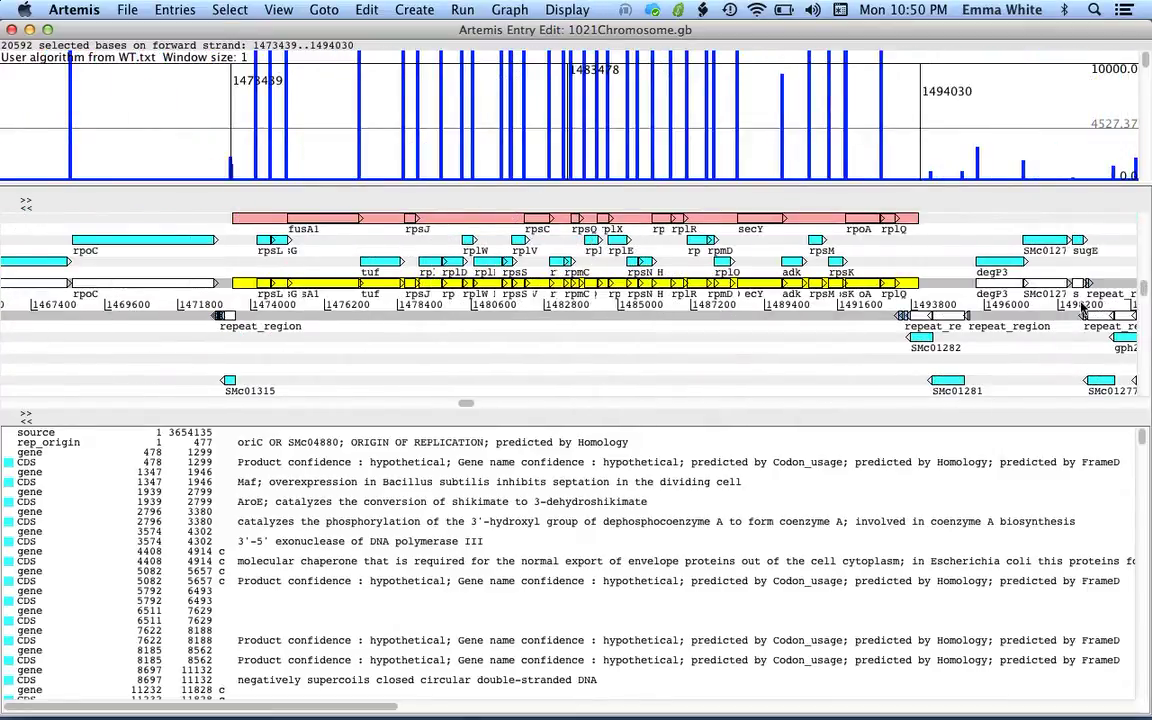
pyautogui.click(576, 358)
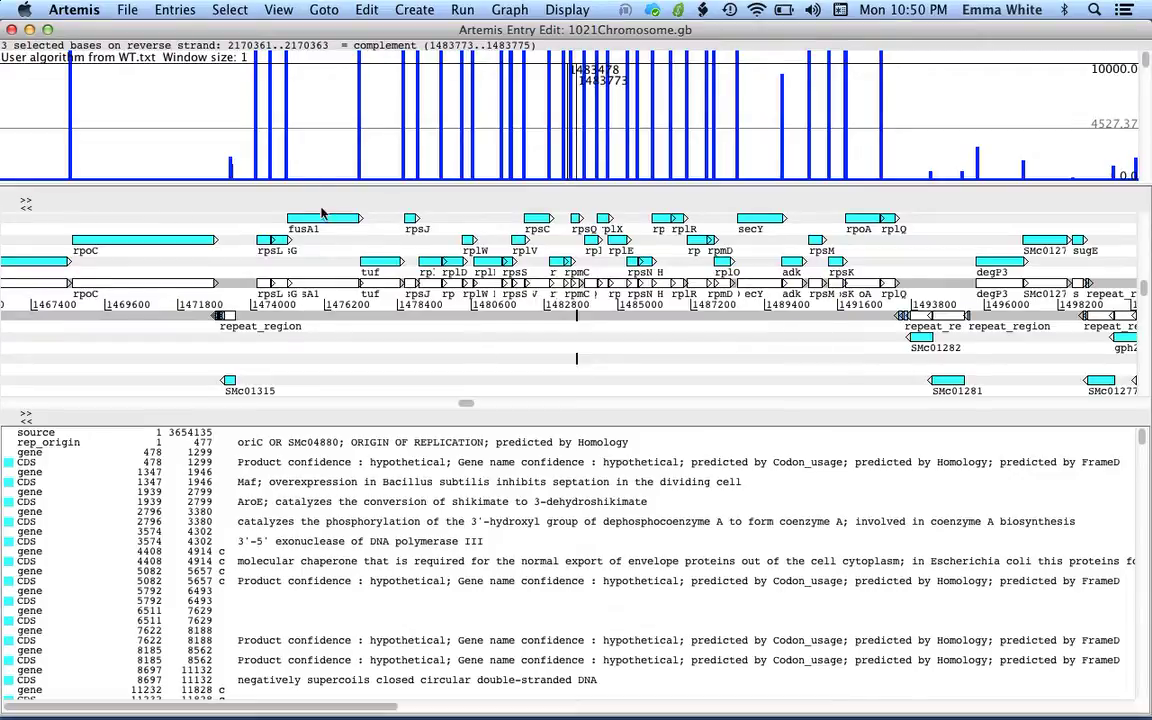
pyautogui.click(410, 218)
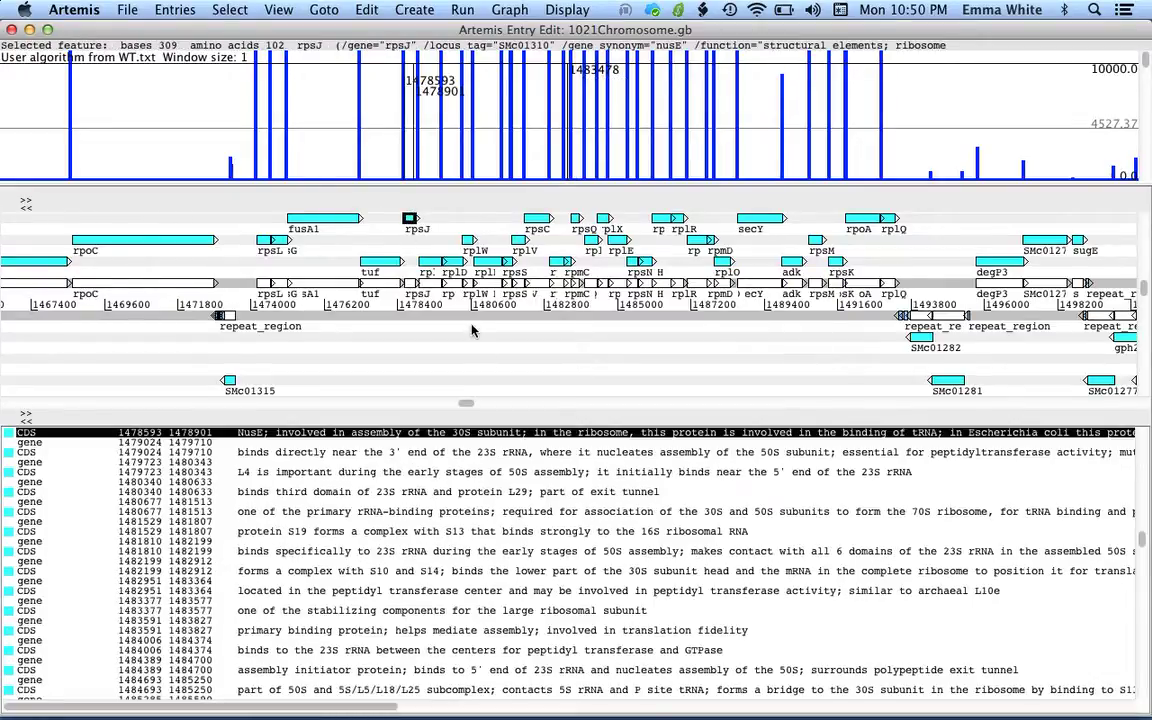
pyautogui.click(437, 266)
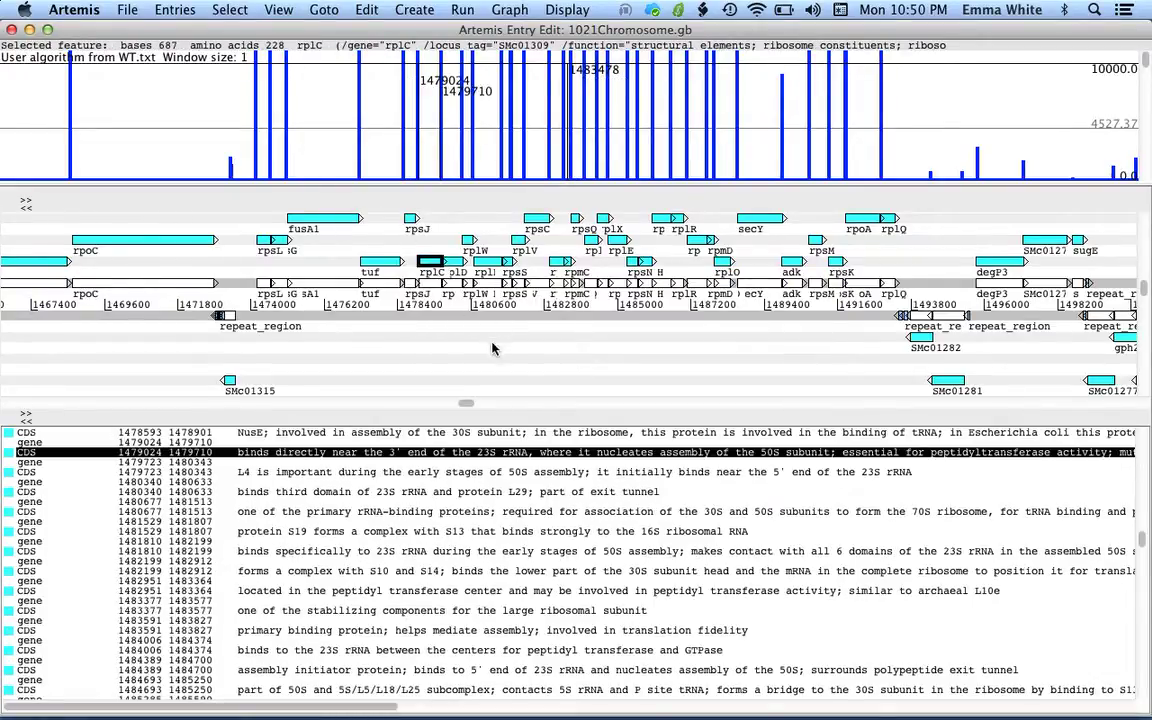
pyautogui.click(556, 262)
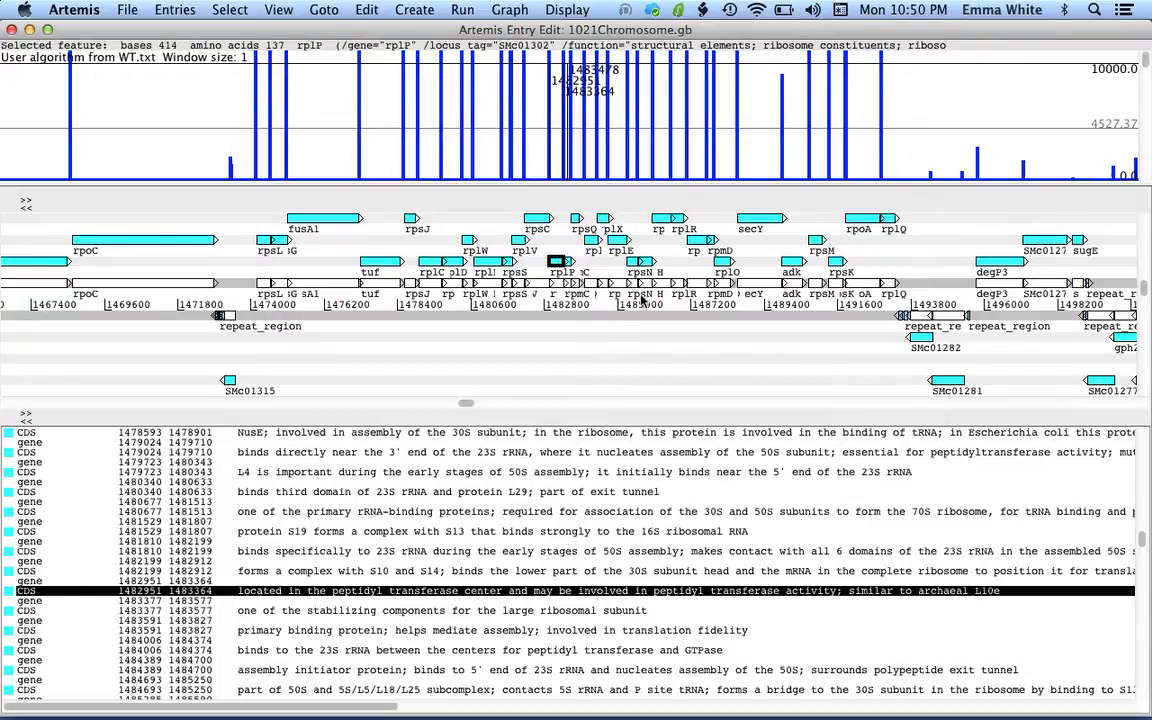
pyautogui.click(725, 264)
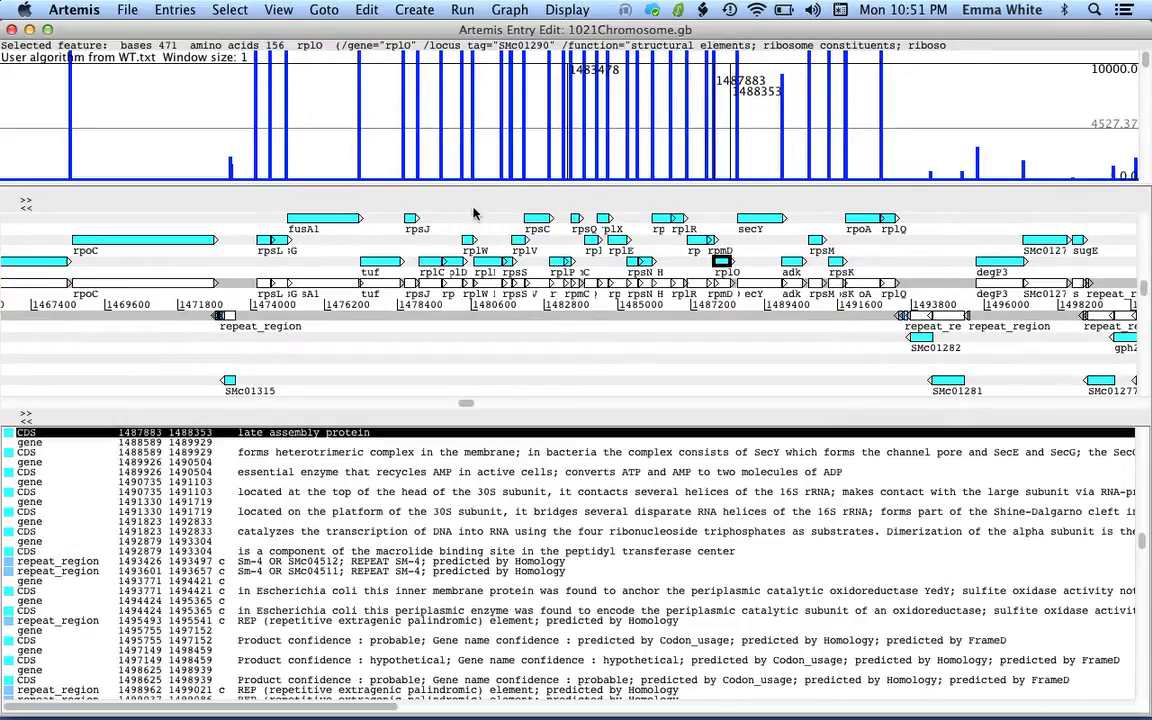
# Step: Load D114.txt as a user plot under the WT graph and enlarge the graph panel
pyautogui.click(520, 7)
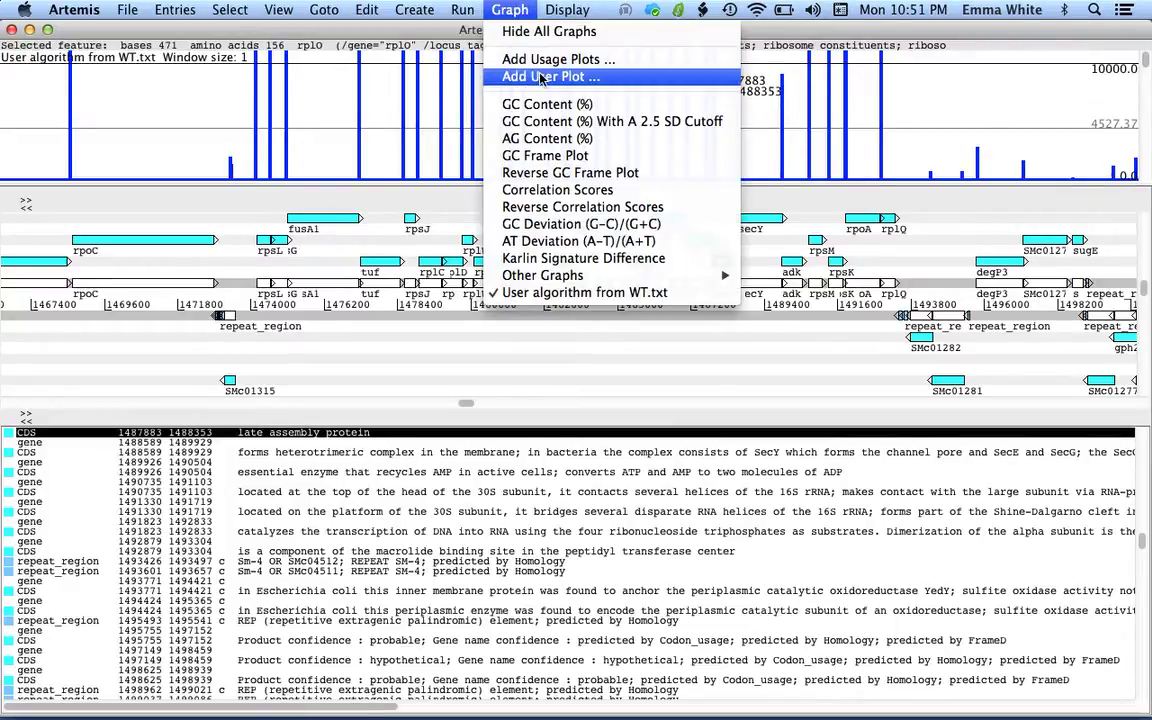
pyautogui.click(500, 76)
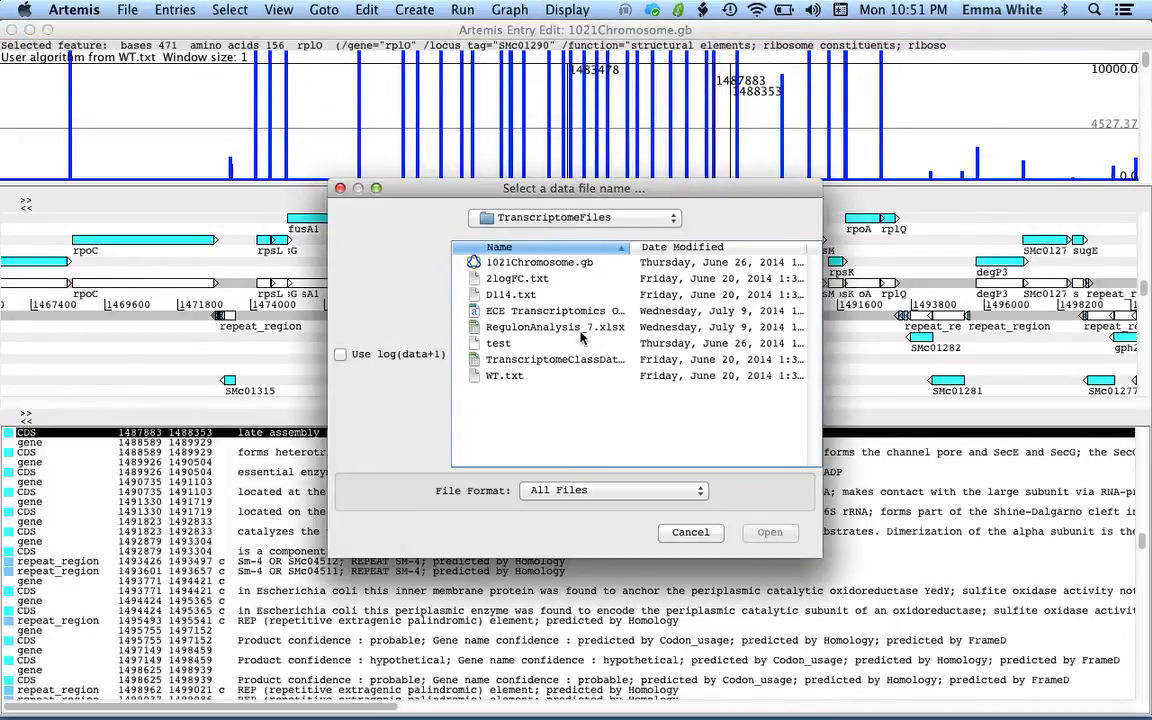
pyautogui.click(512, 294)
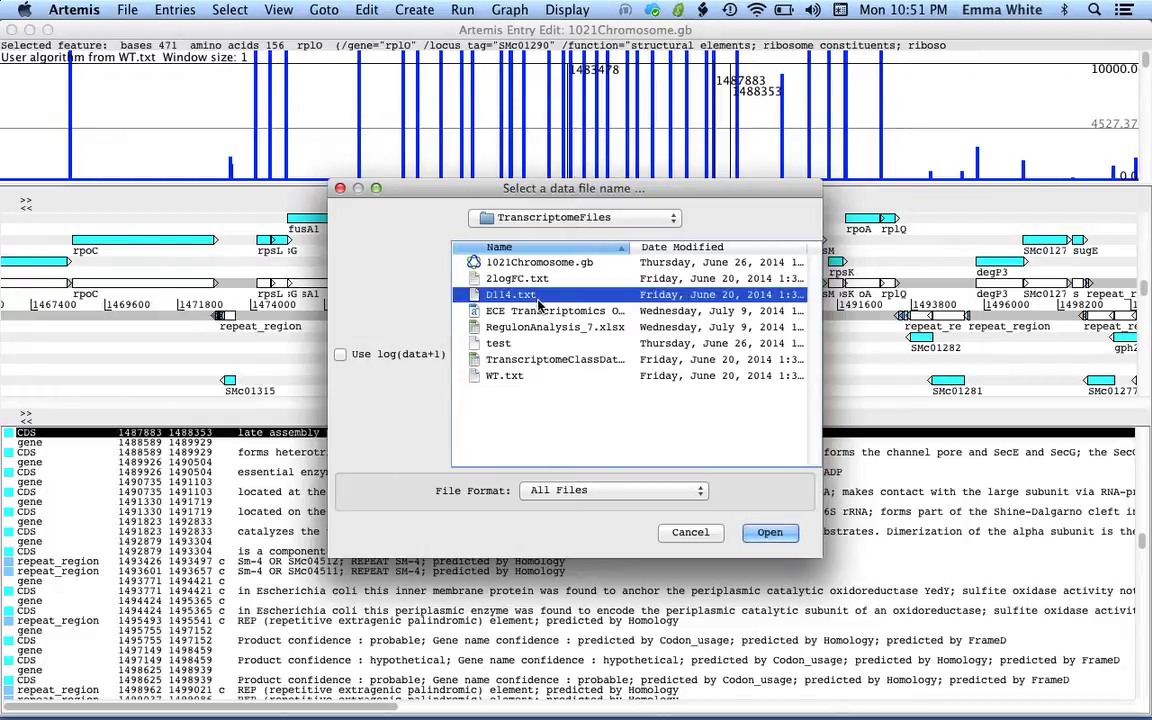
pyautogui.click(769, 533)
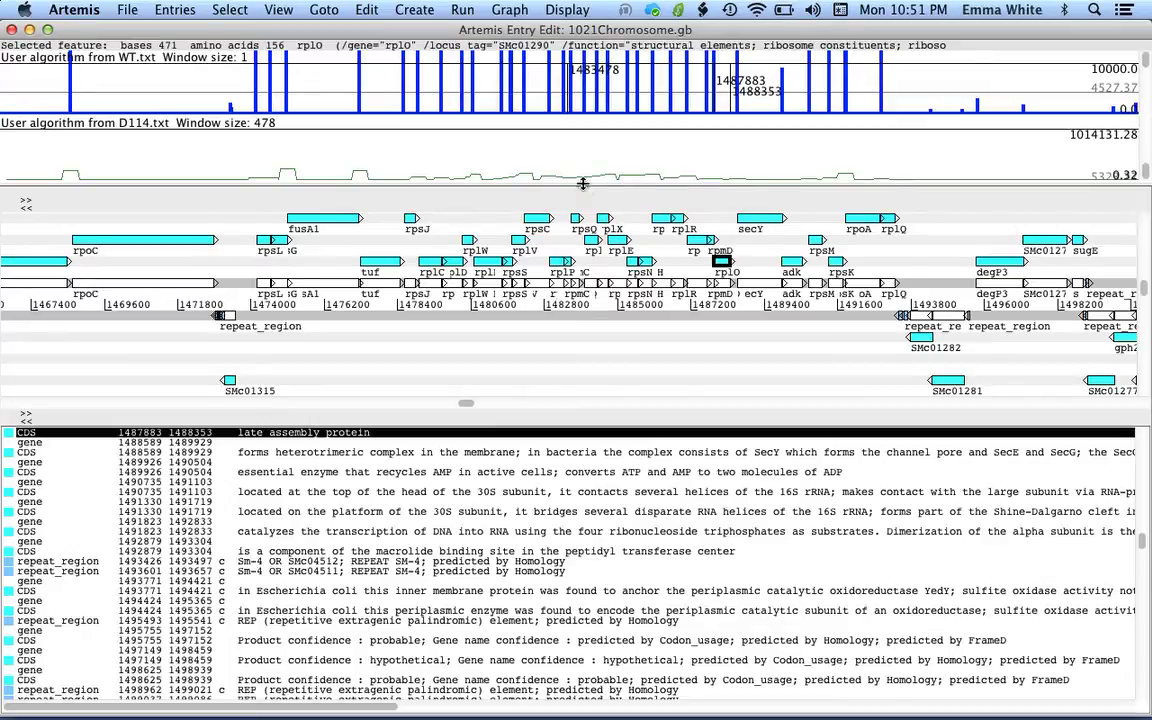
pyautogui.moveTo(588, 184); pyautogui.dragTo(593, 387)
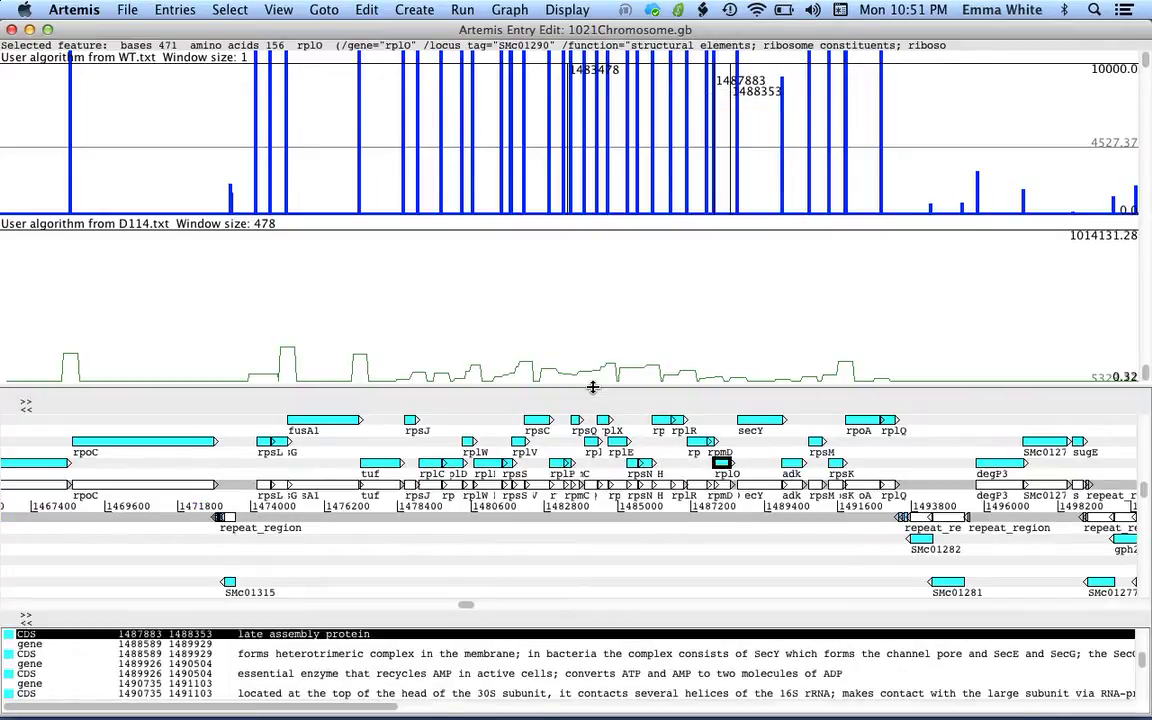
pyautogui.moveTo(593, 381)
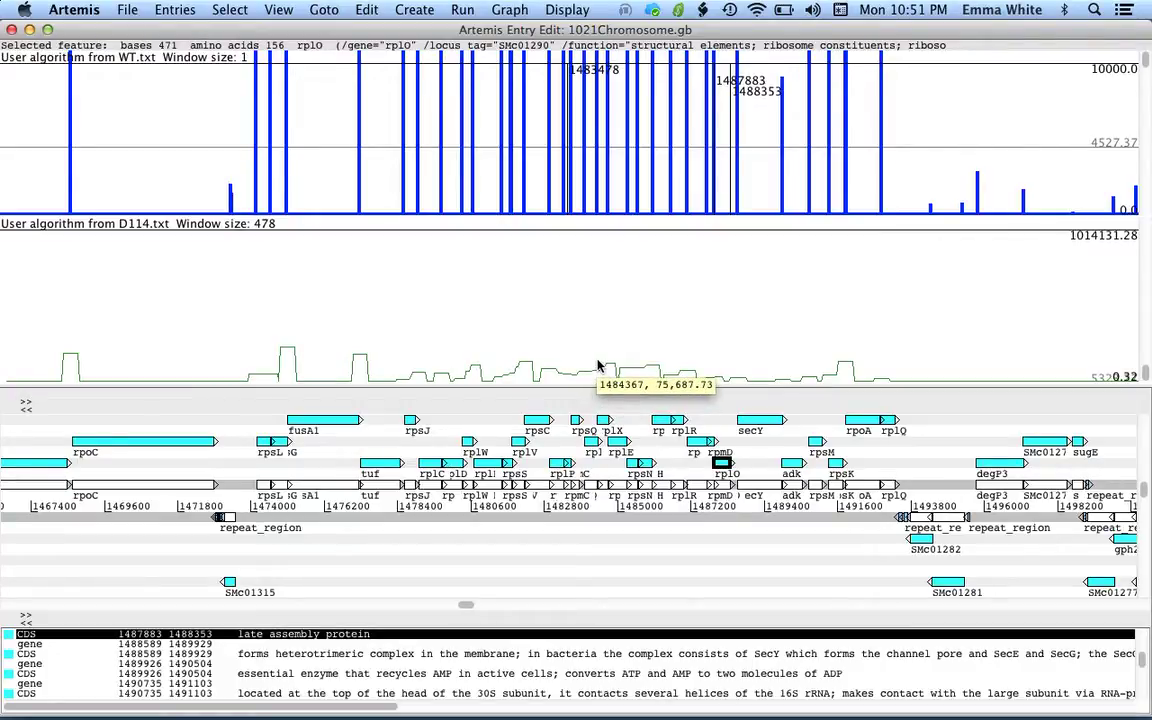
# Step: Turn on scaling for the D114 plot, set its maximum to 10000, and use window size 1
pyautogui.rightClick(598, 366)
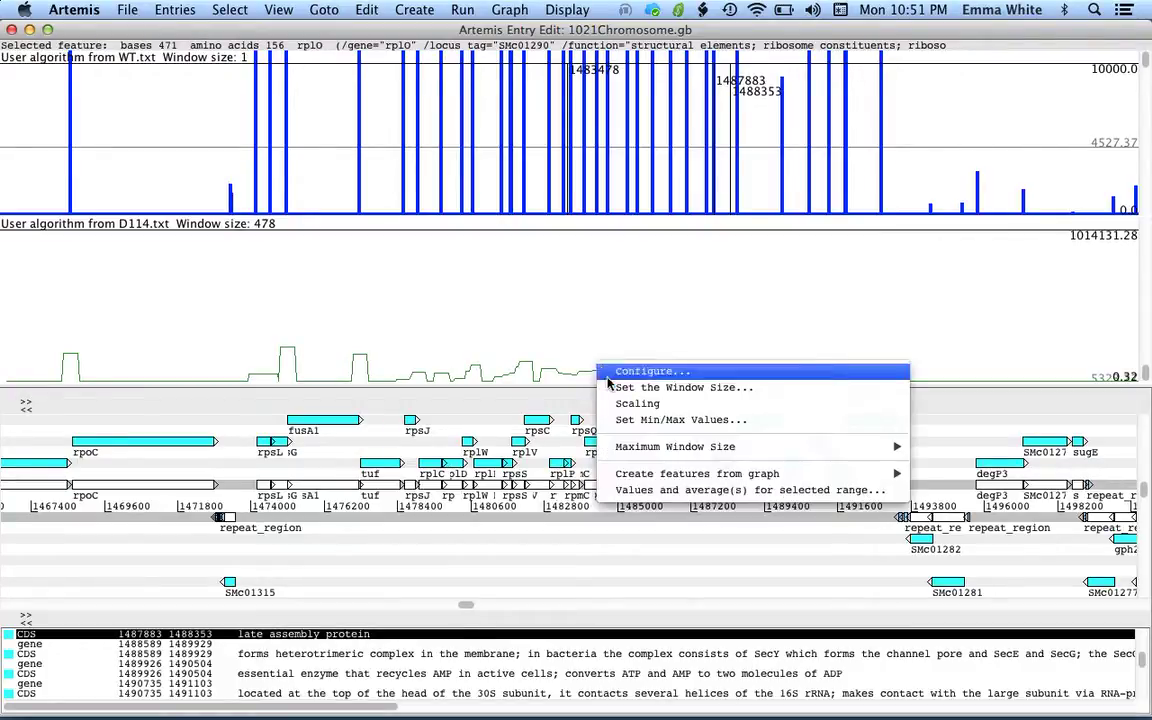
pyautogui.click(630, 403)
pyautogui.rightClick(656, 342)
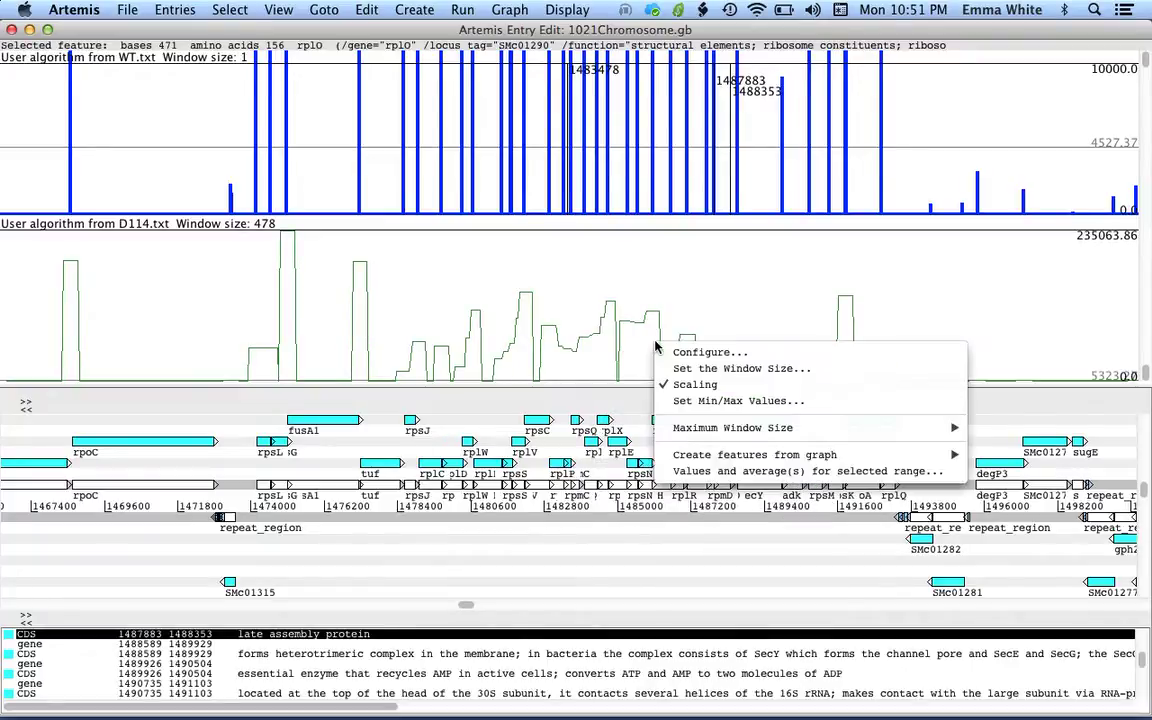
pyautogui.click(684, 401)
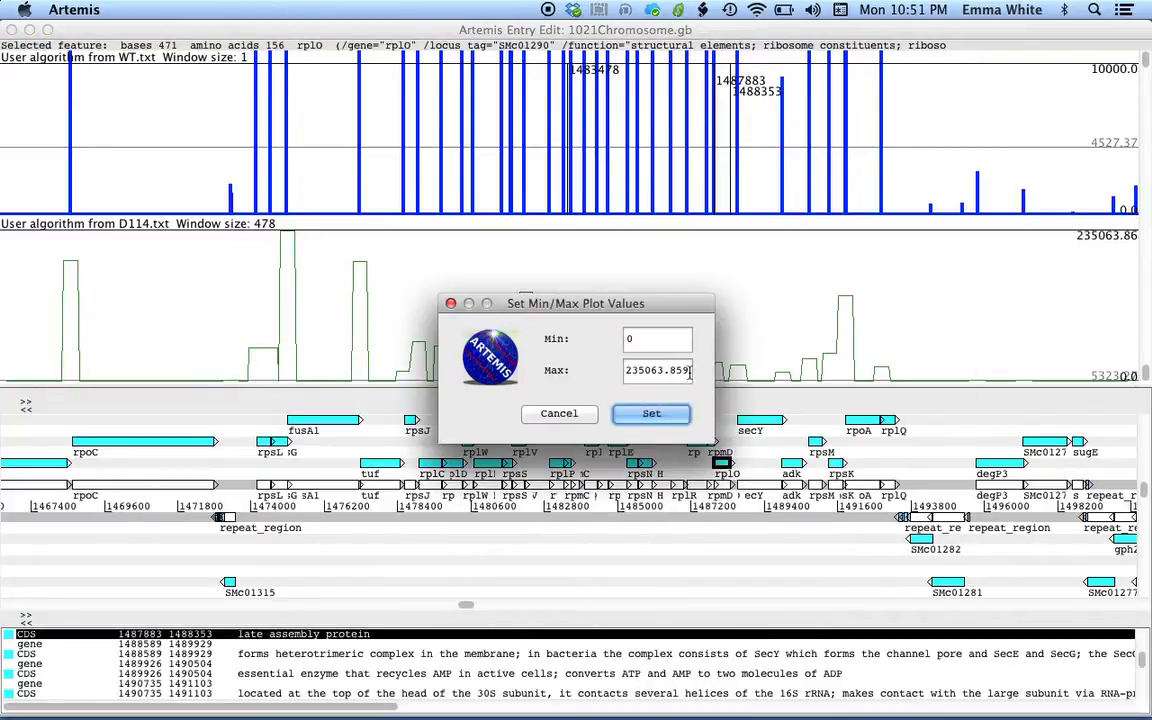
pyautogui.press('Tab')
pyautogui.write('10000')
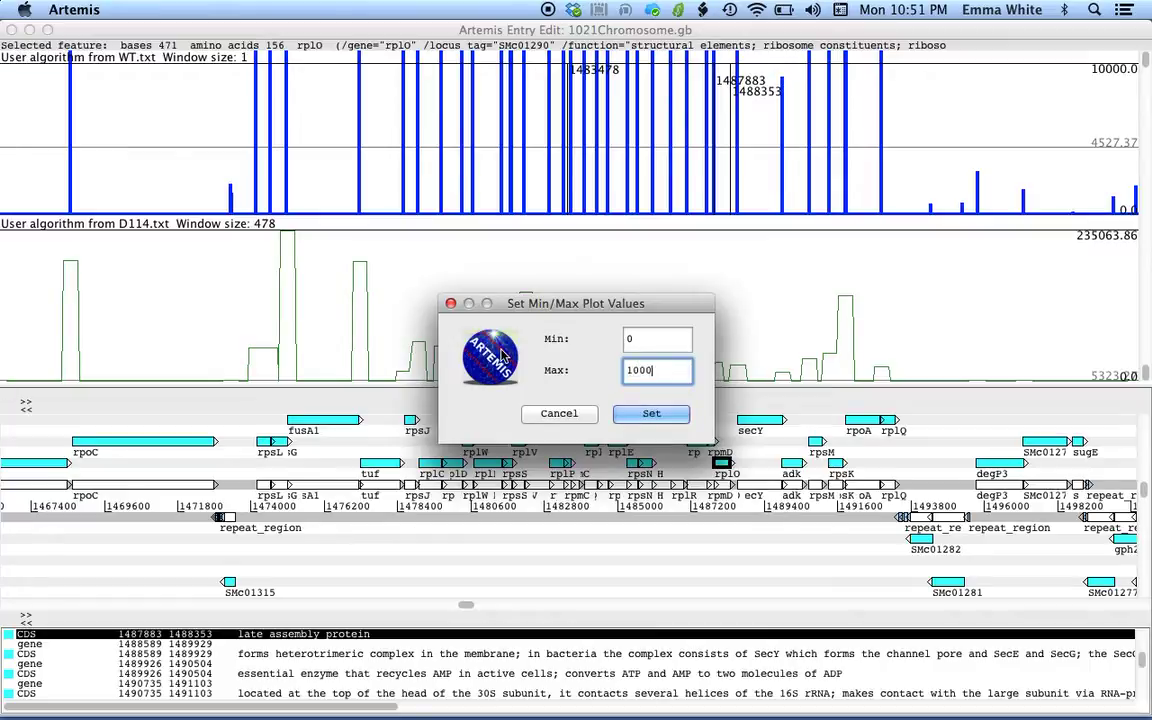
pyautogui.click(648, 413)
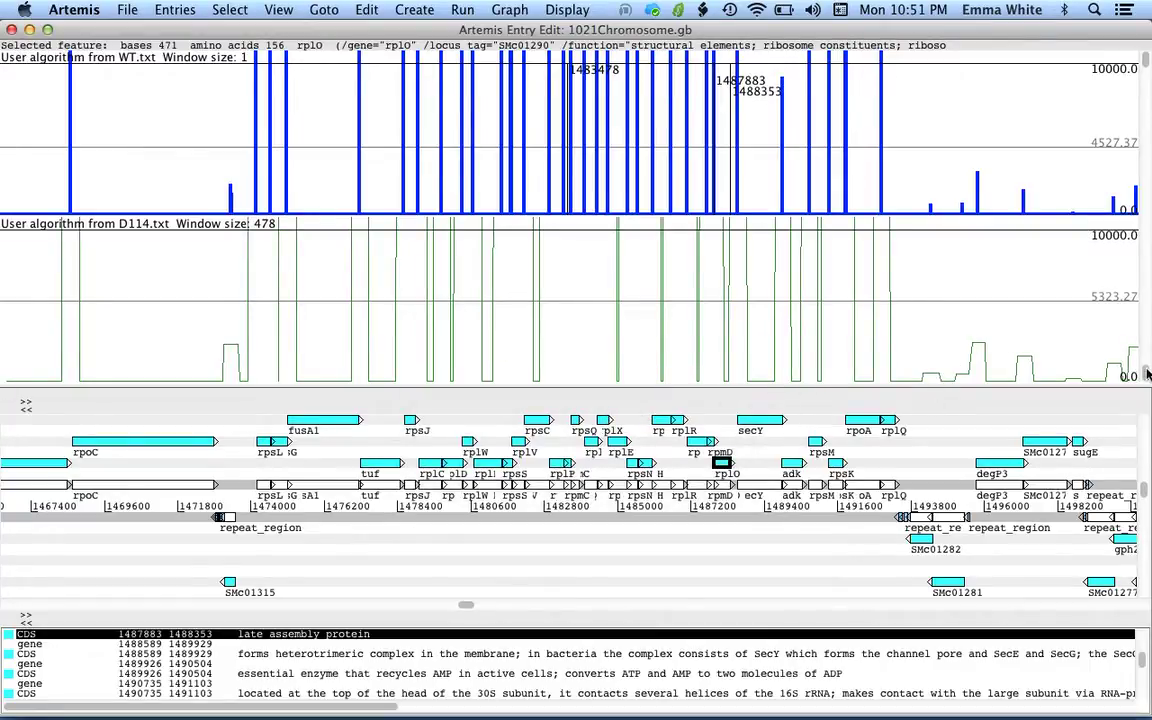
pyautogui.moveTo(1147, 374); pyautogui.dragTo(1146, 226)
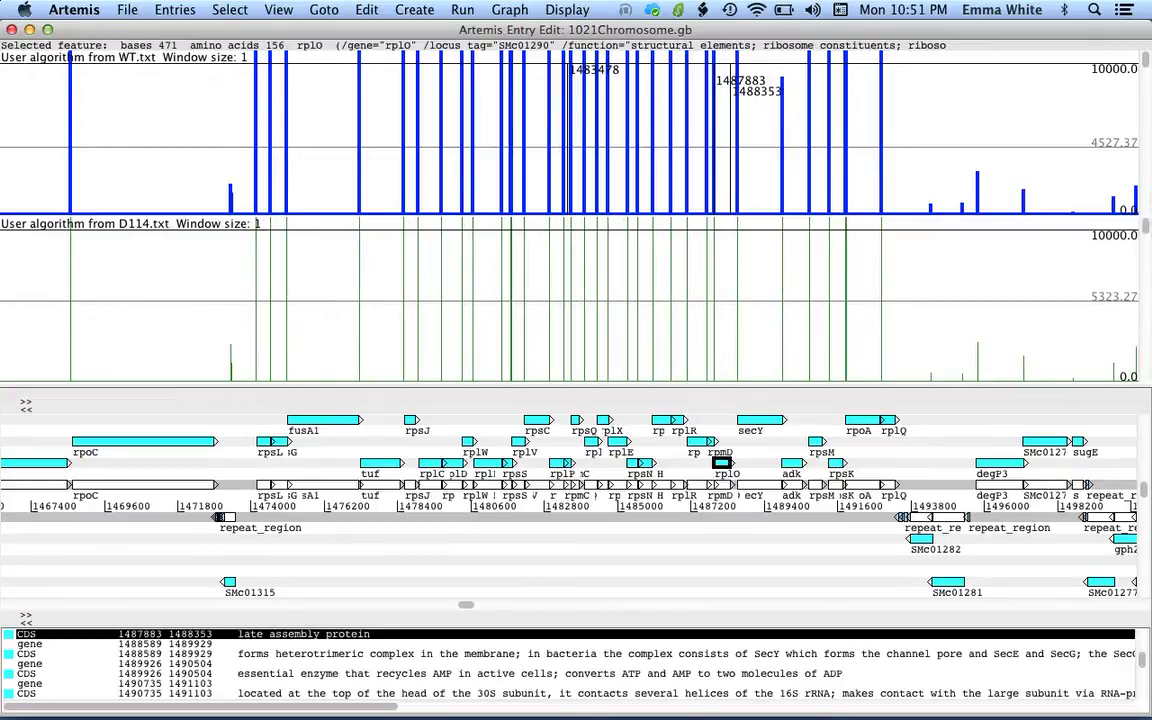
# Step: Give the D114.txt plot a larger line size and a red line colour
pyautogui.rightClick(717, 341)
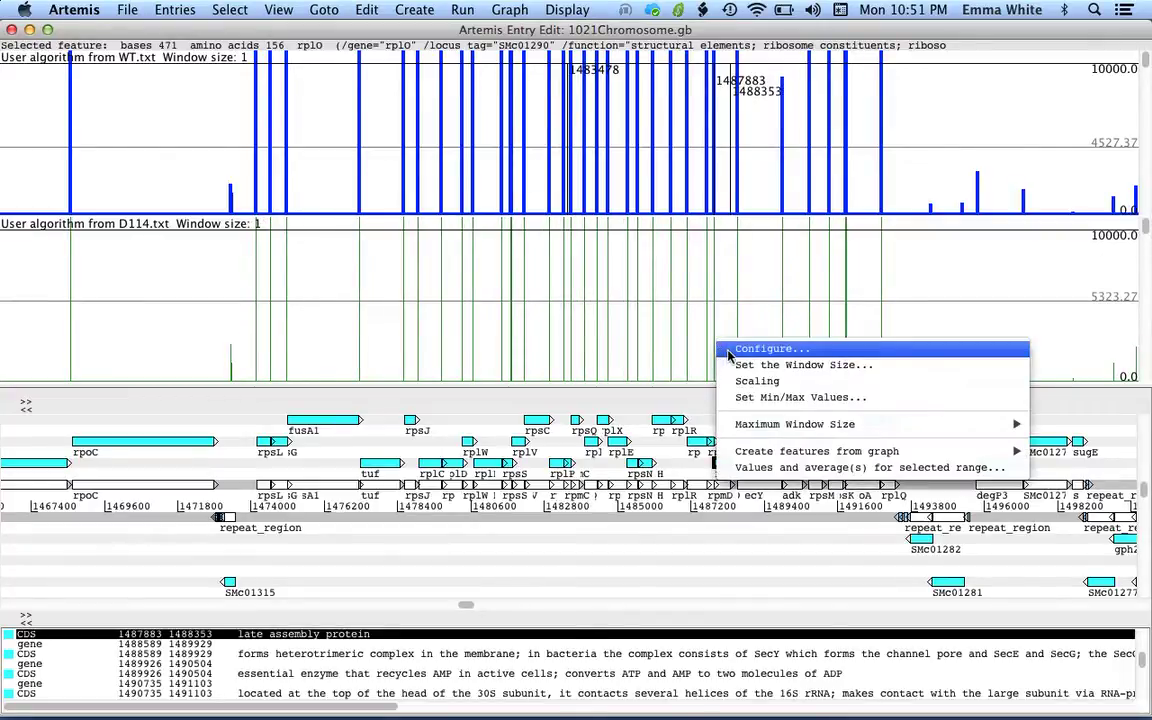
pyautogui.click(729, 350)
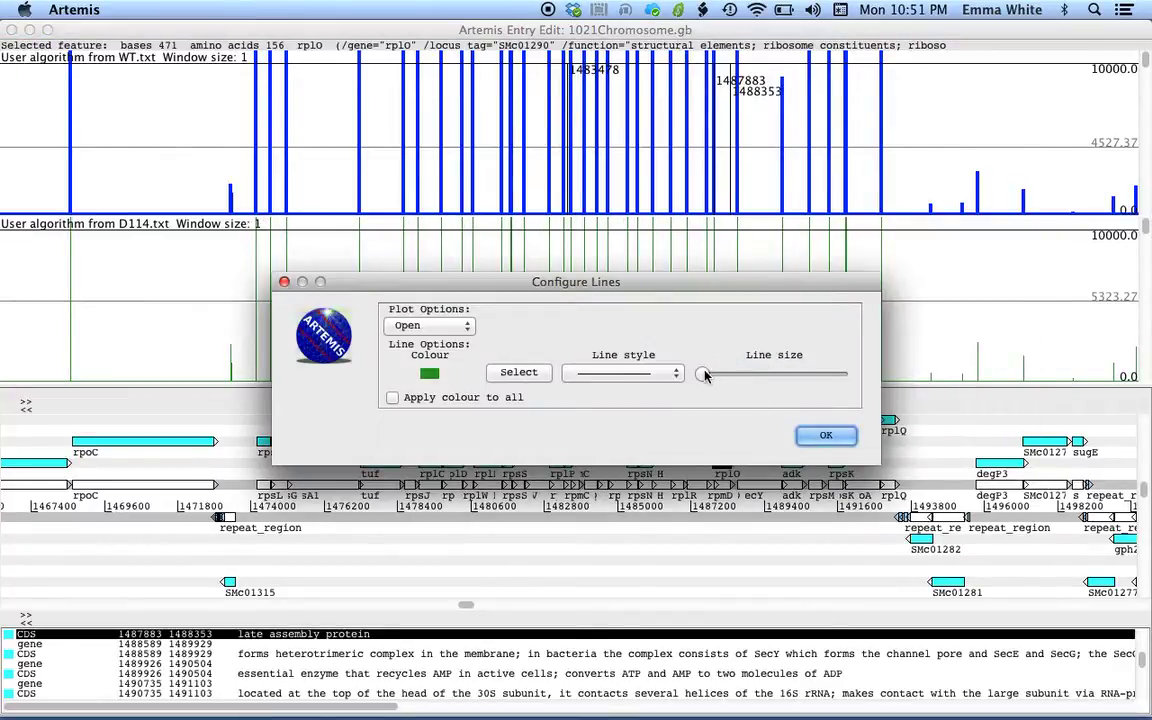
pyautogui.moveTo(702, 375); pyautogui.dragTo(745, 375)
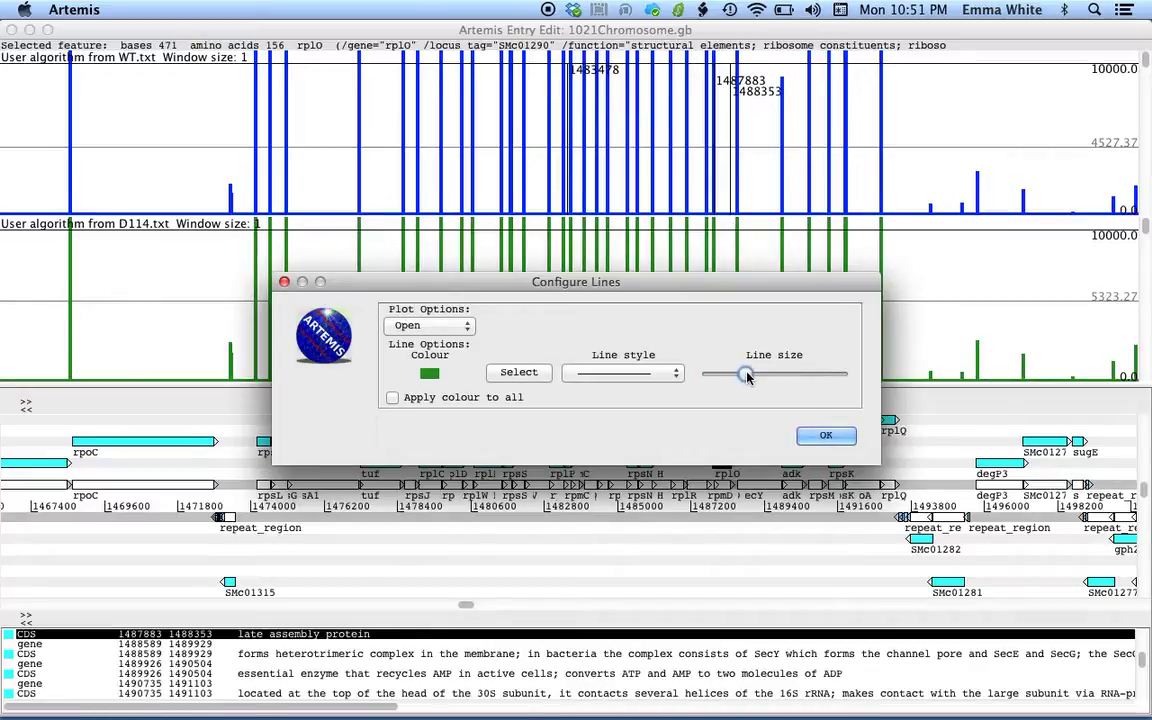
pyautogui.click(517, 373)
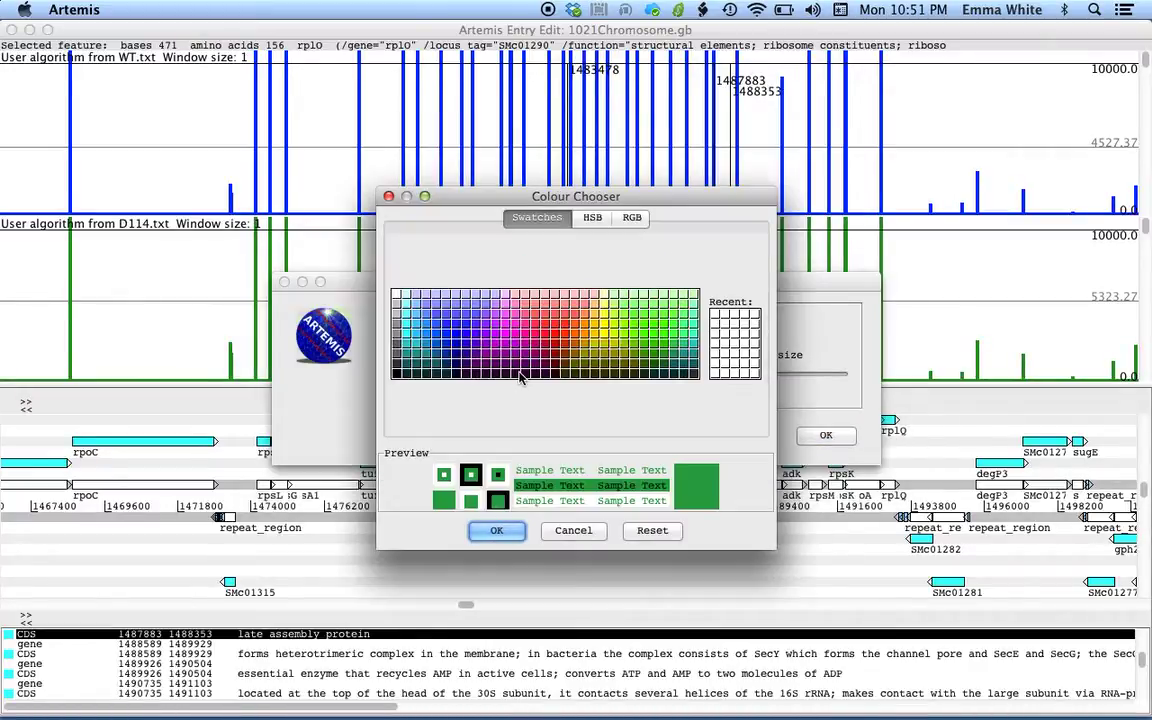
pyautogui.click(550, 329)
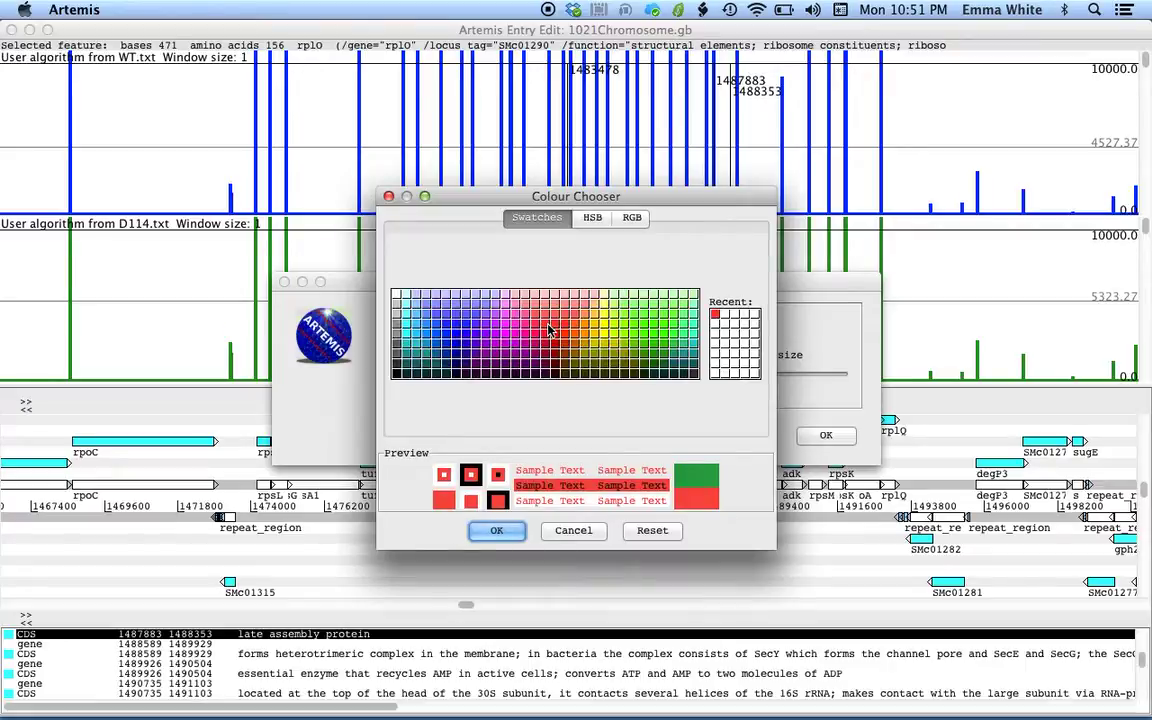
pyautogui.click(496, 530)
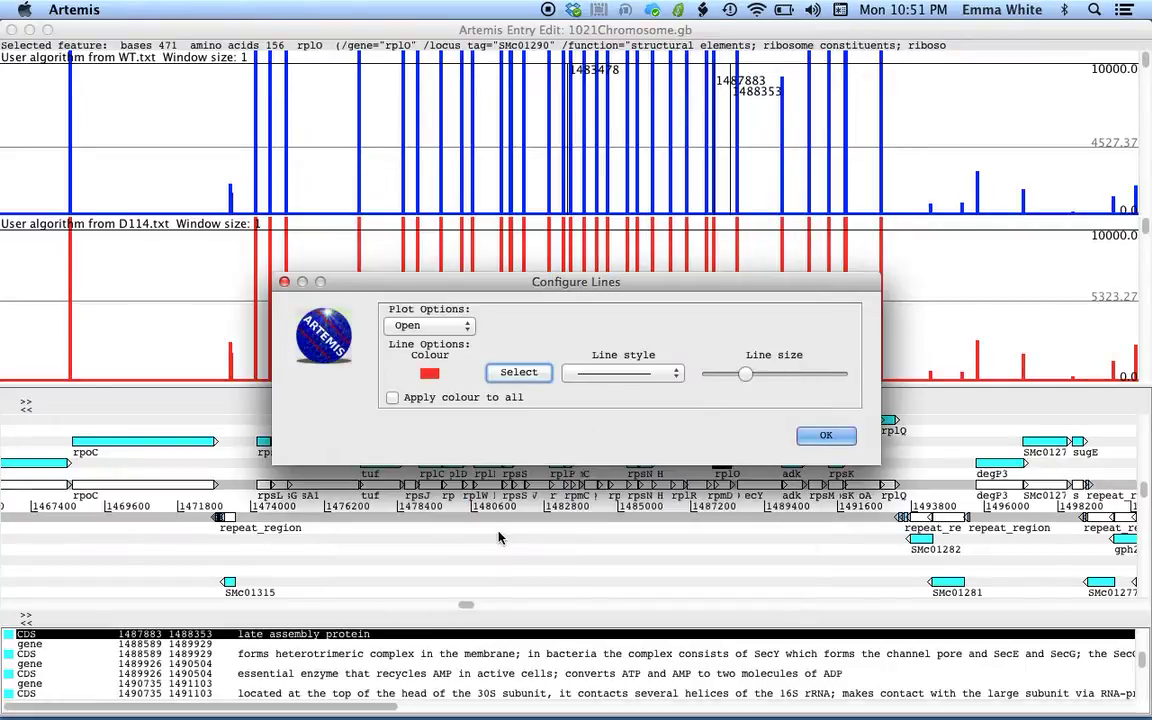
pyautogui.click(822, 436)
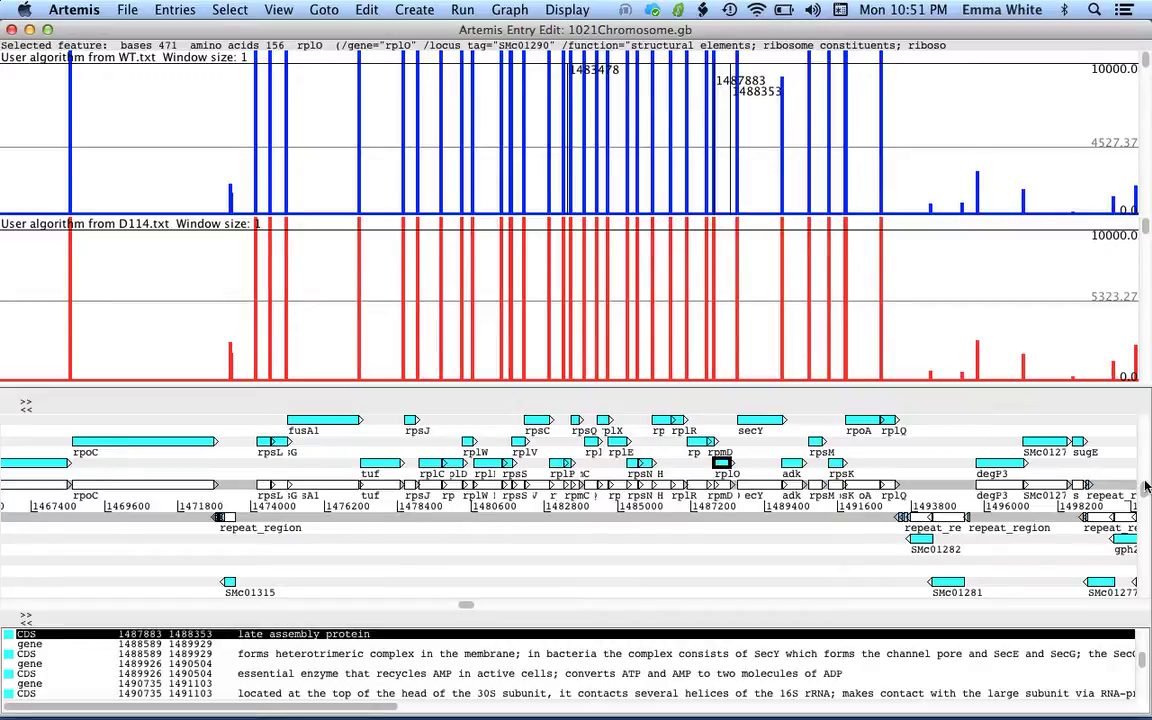
# Step: Adjust the zoom and scroll the feature view slightly further along the chromosome
pyautogui.moveTo(1146, 490); pyautogui.dragTo(1148, 523)
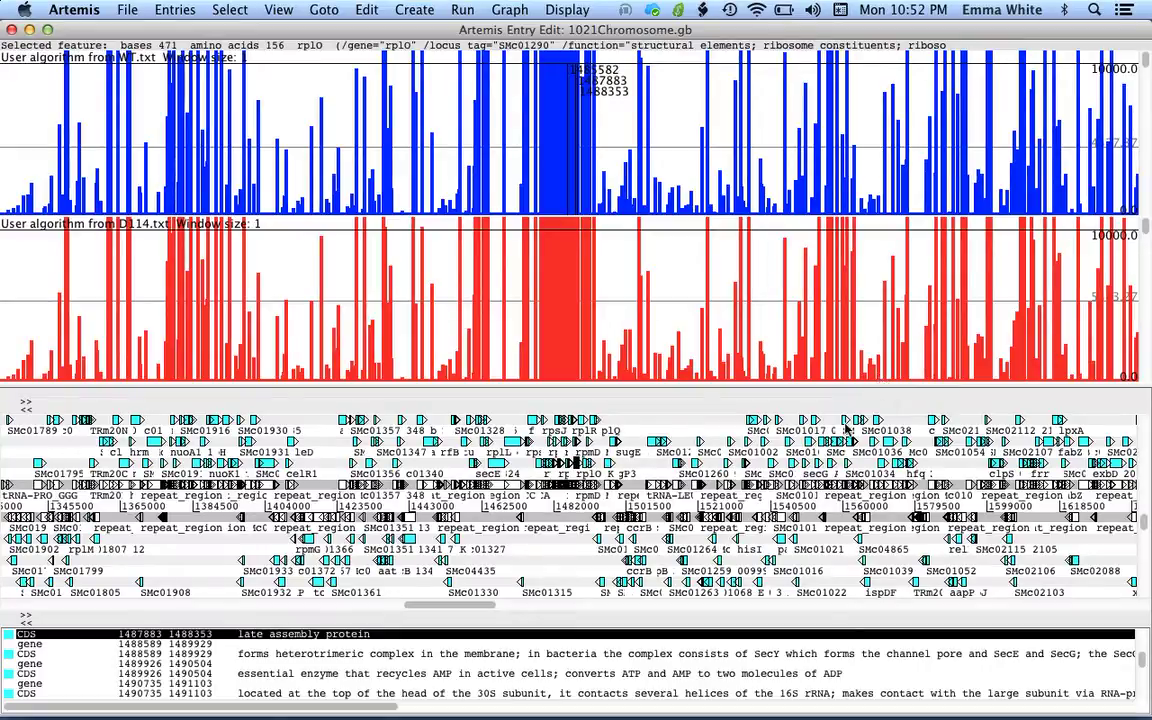
pyautogui.moveTo(426, 607)
pyautogui.mouseDown()
pyautogui.moveTo(467, 612)
pyautogui.moveTo(432, 620)
pyautogui.mouseUp()
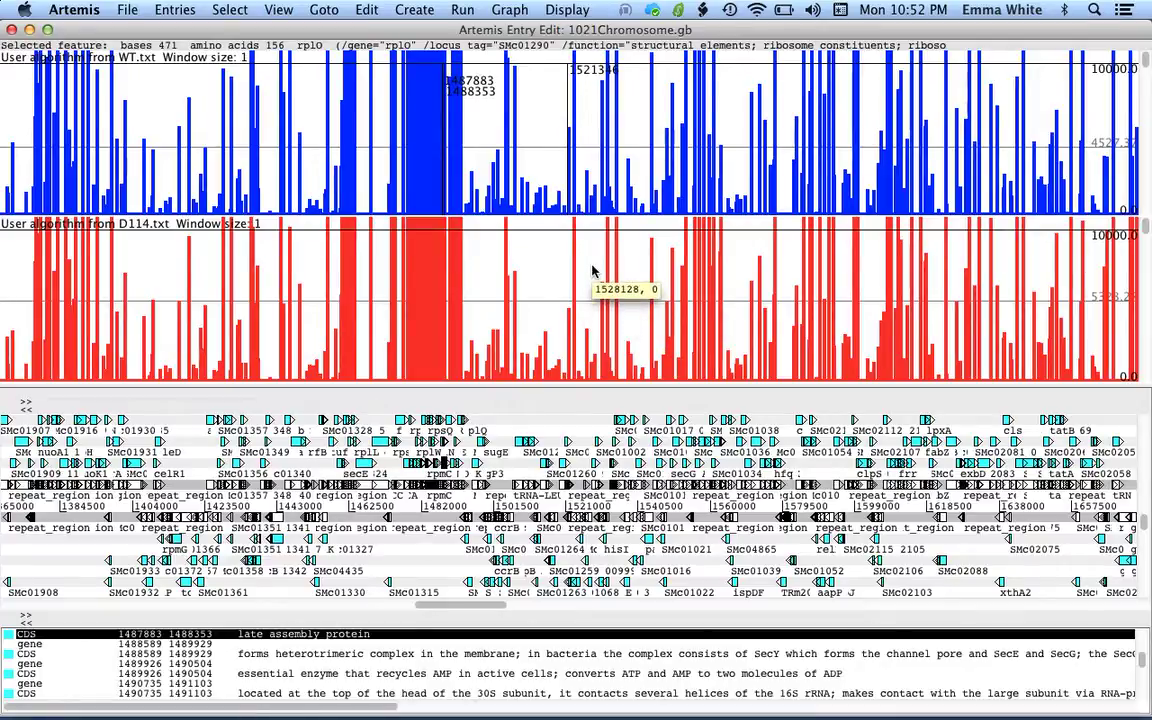
# Step: Load 2logFC.txt through Add User Plot as a third graph below D114
pyautogui.click(509, 10)
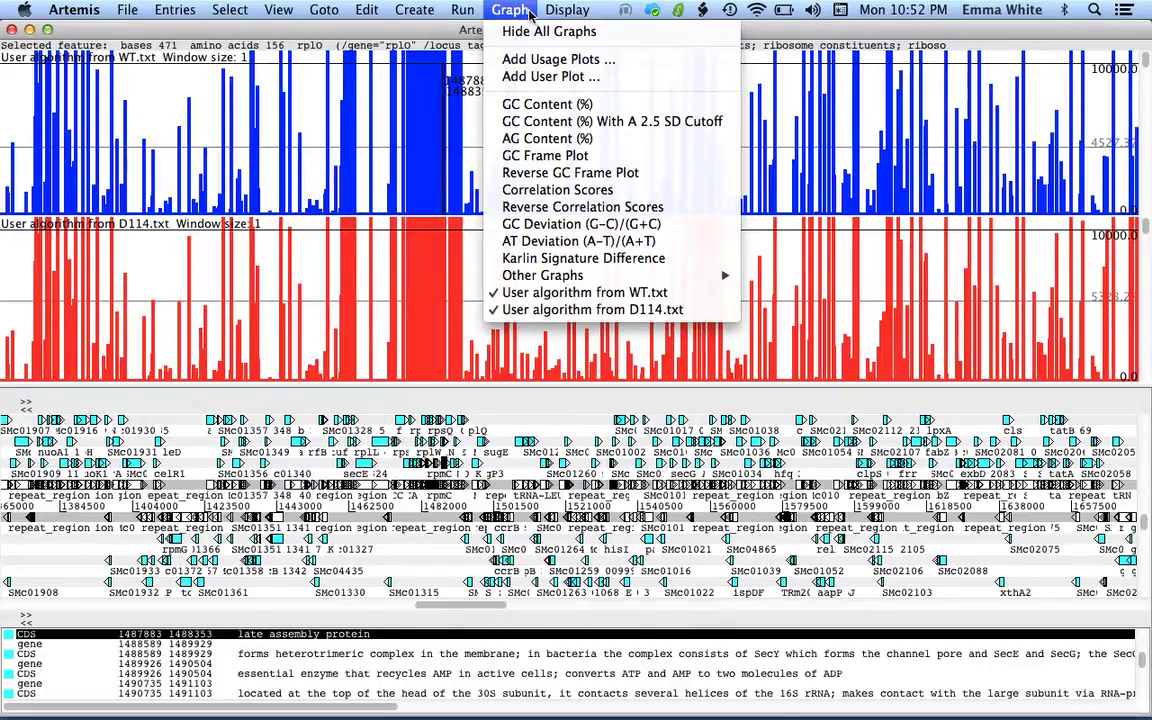
pyautogui.click(500, 76)
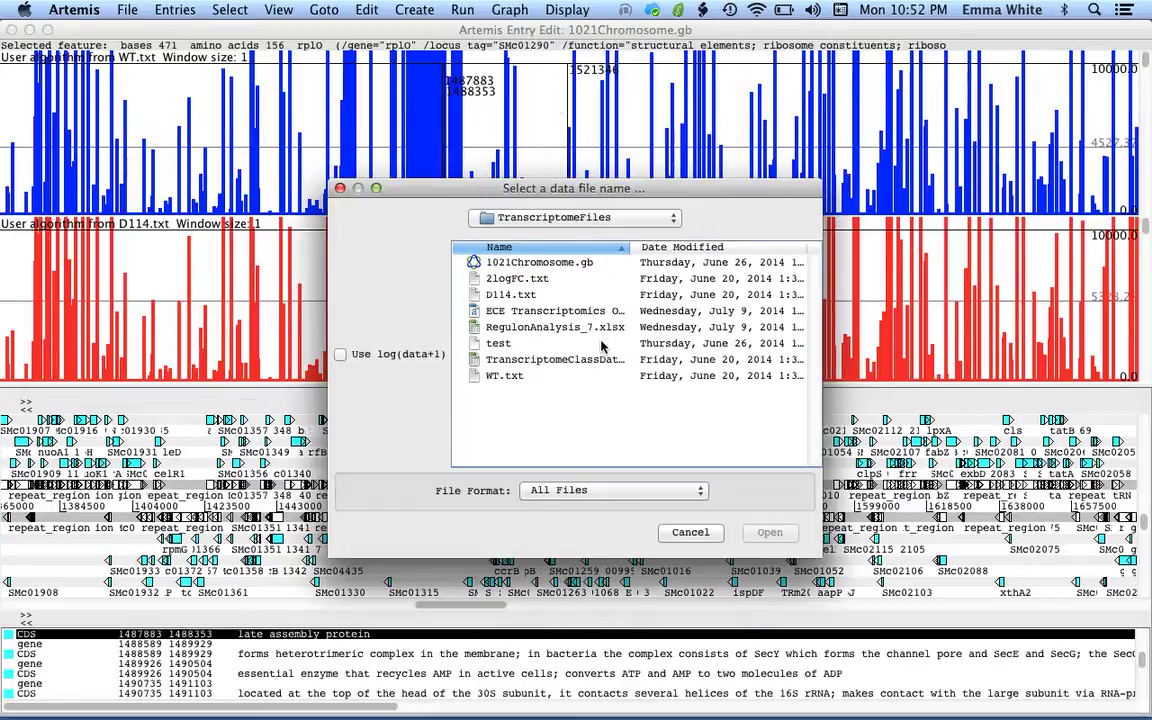
pyautogui.click(505, 278)
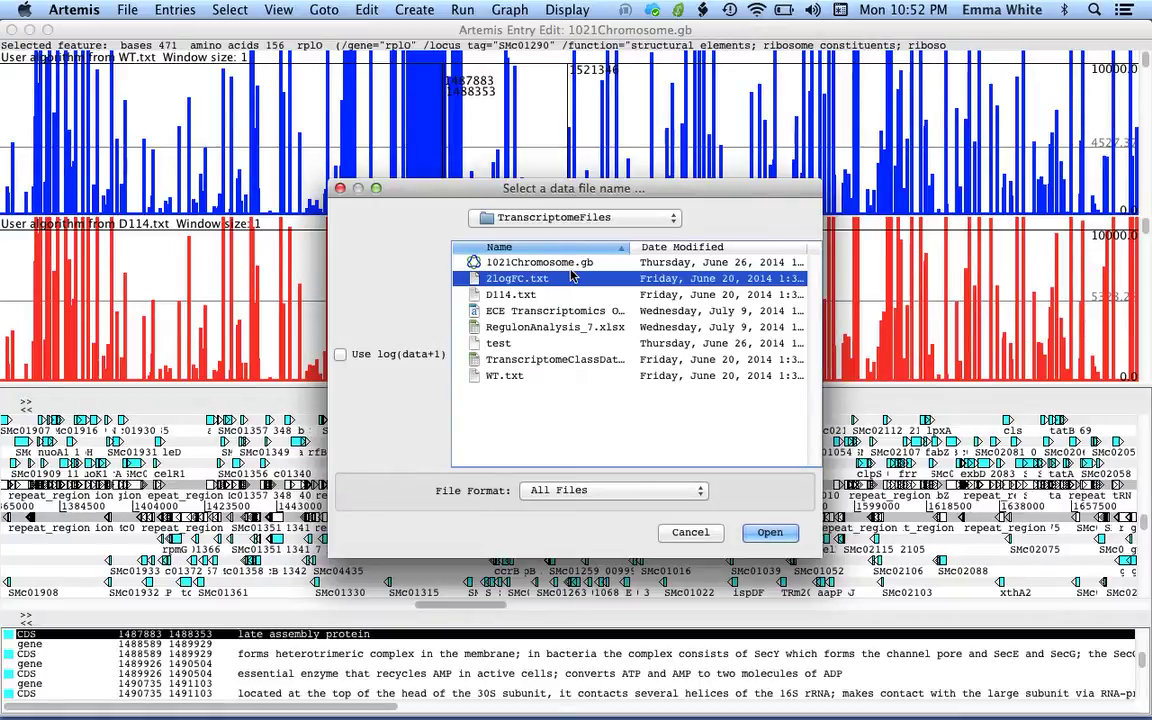
pyautogui.click(752, 535)
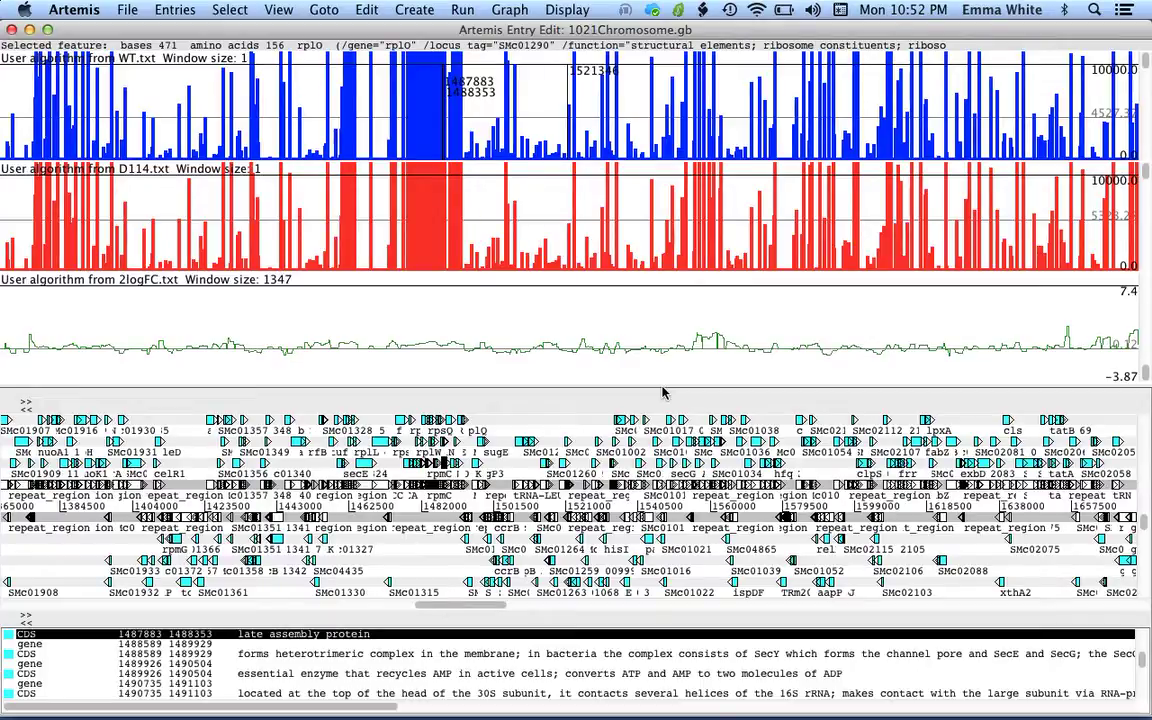
# Step: Scale the 2logFC plot from -1.5 to 1.5 and set its window size to 1
pyautogui.moveTo(662, 358)
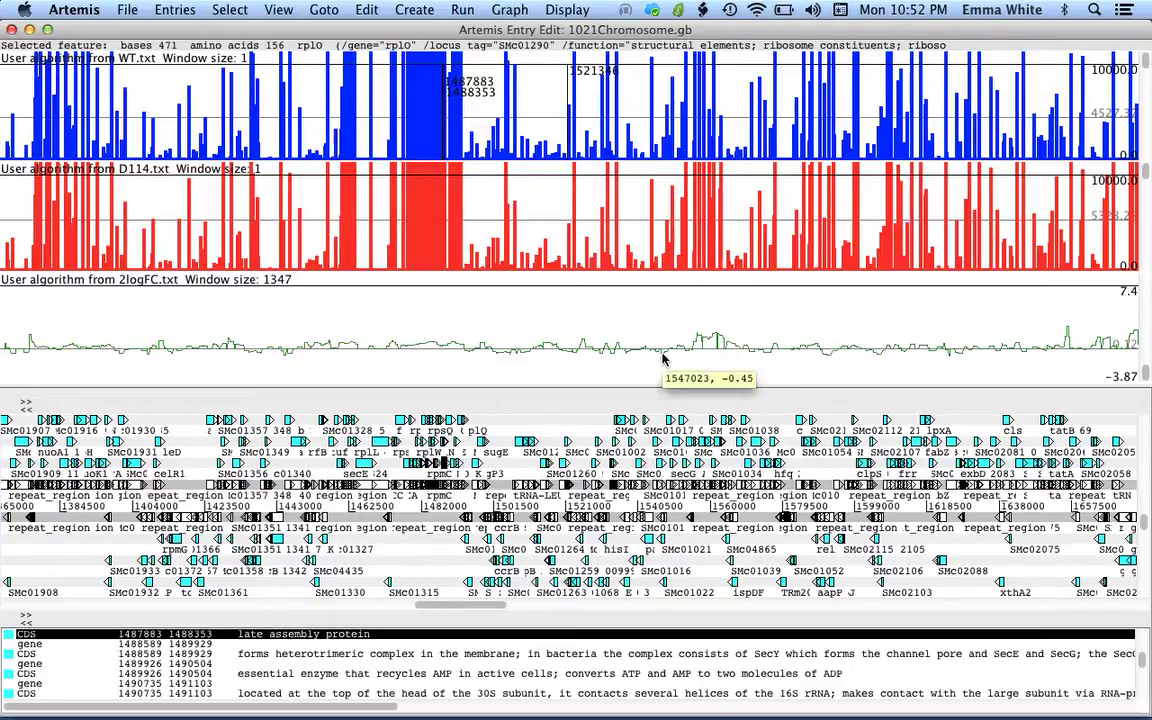
pyautogui.rightClick(662, 358)
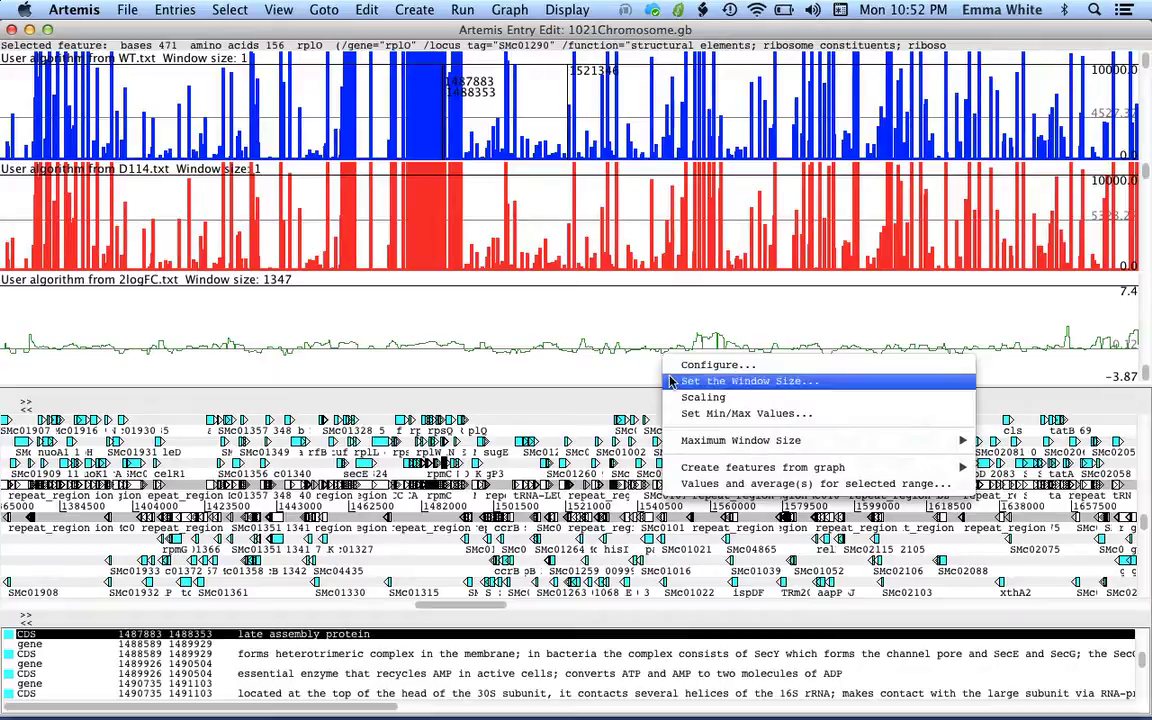
pyautogui.click(703, 398)
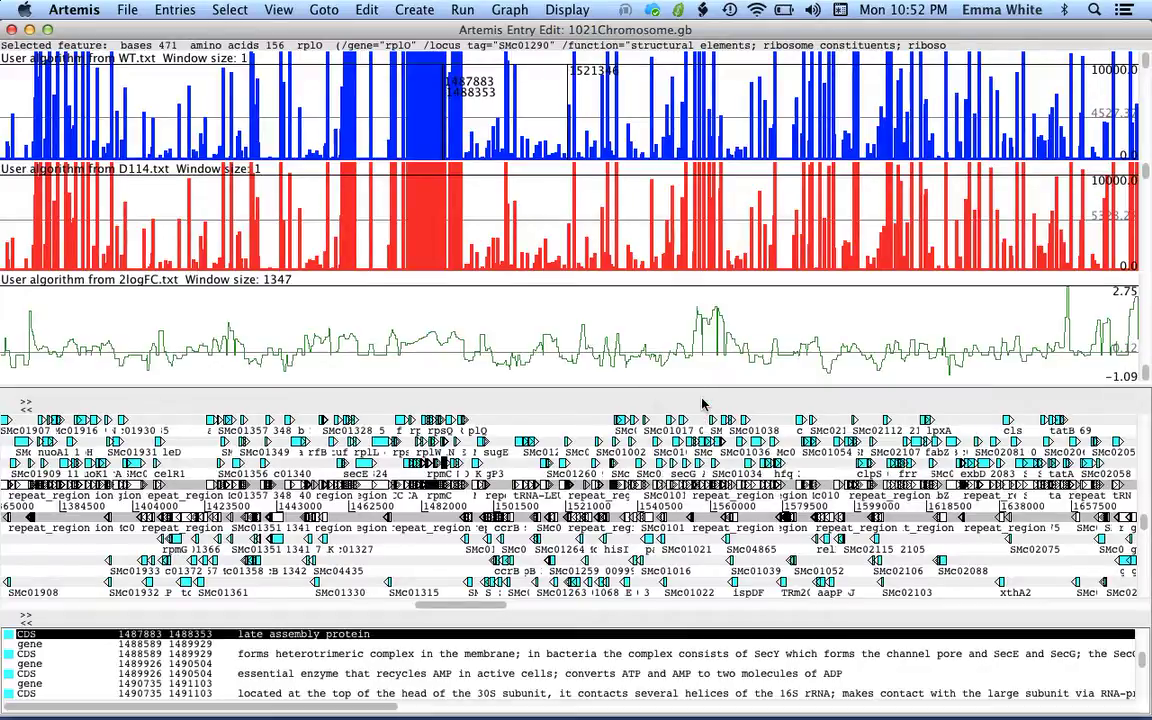
pyautogui.rightClick(763, 348)
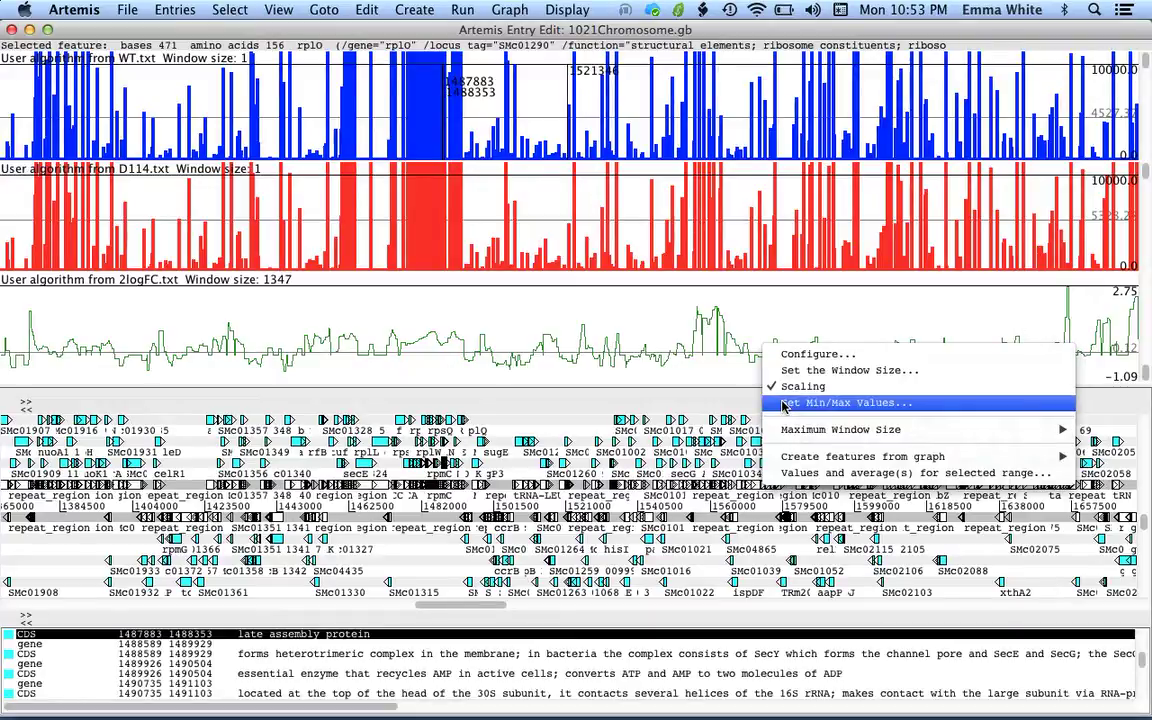
pyautogui.click(783, 404)
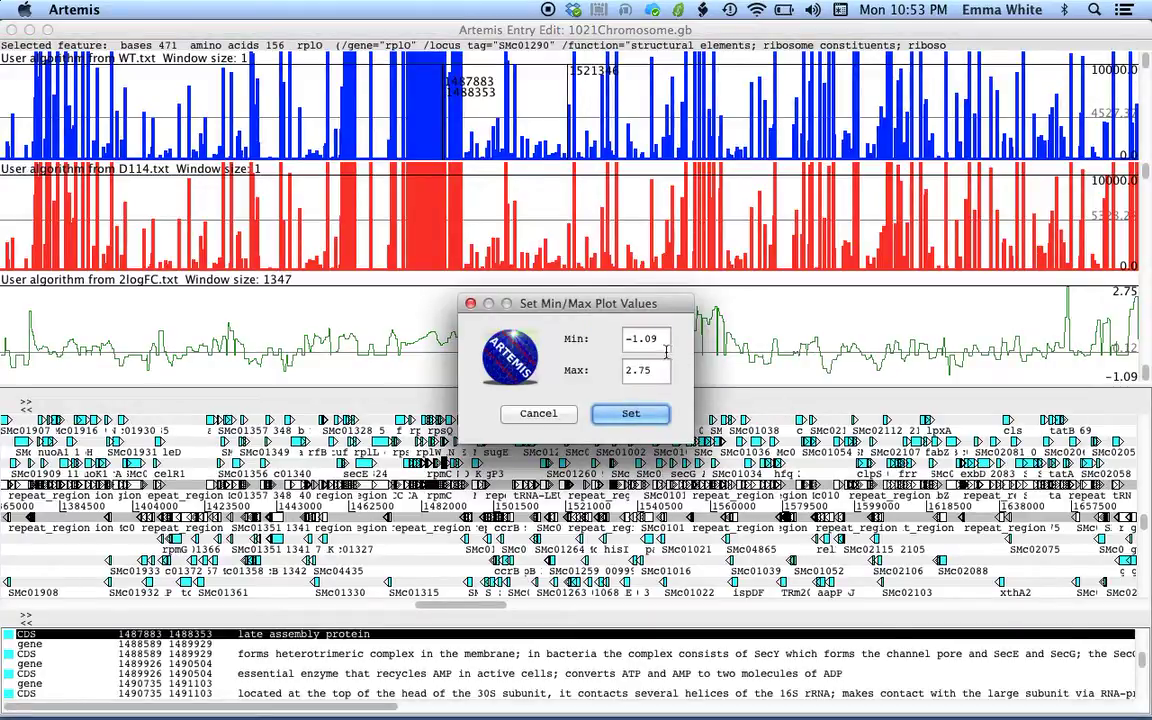
pyautogui.moveTo(665, 345); pyautogui.dragTo(617, 341)
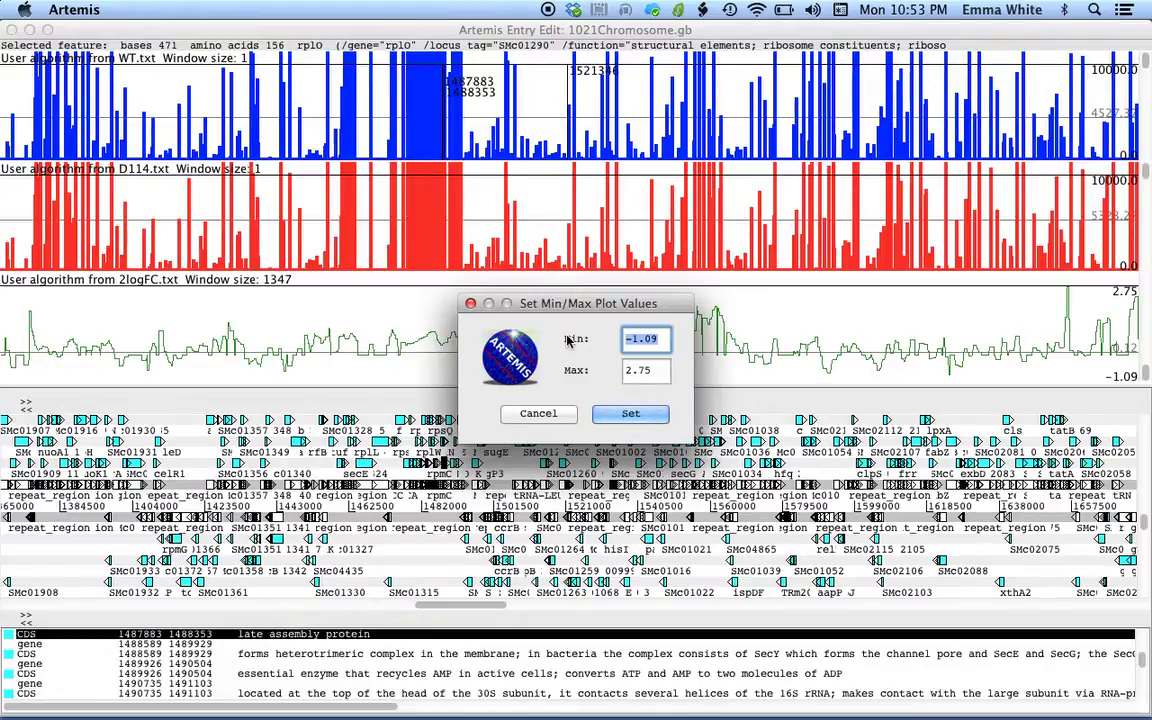
pyautogui.write('-1.5')
pyautogui.press('Tab')
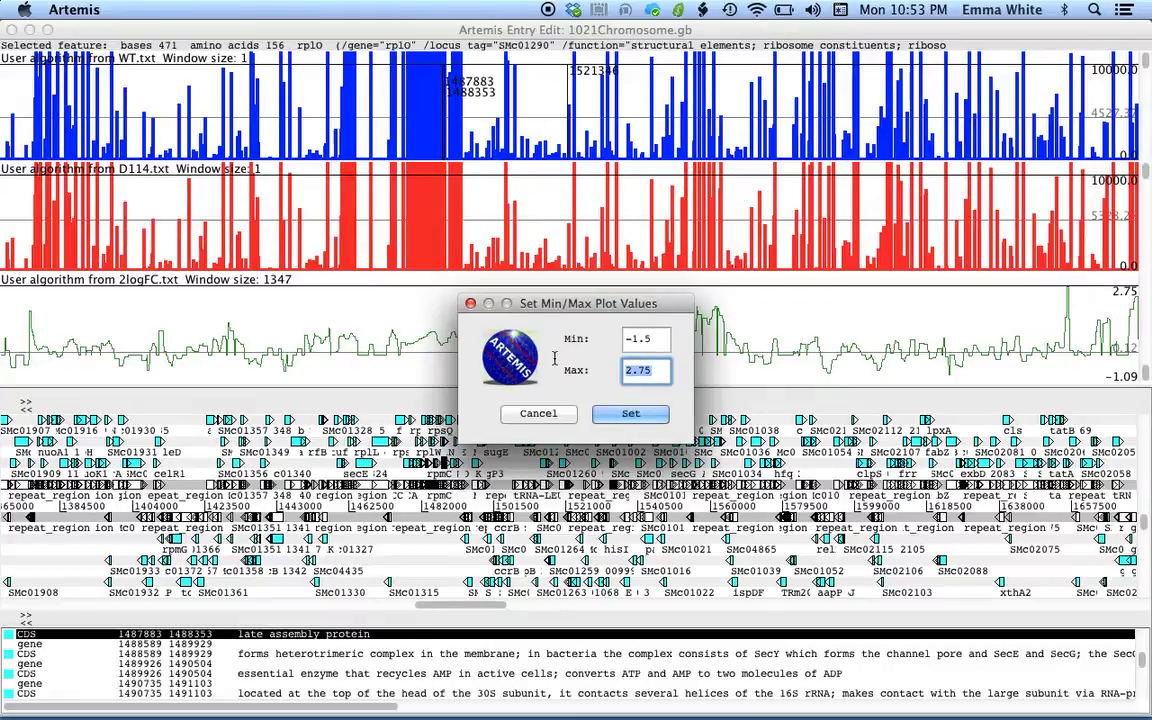
pyautogui.write('1.5')
pyautogui.press('Return')
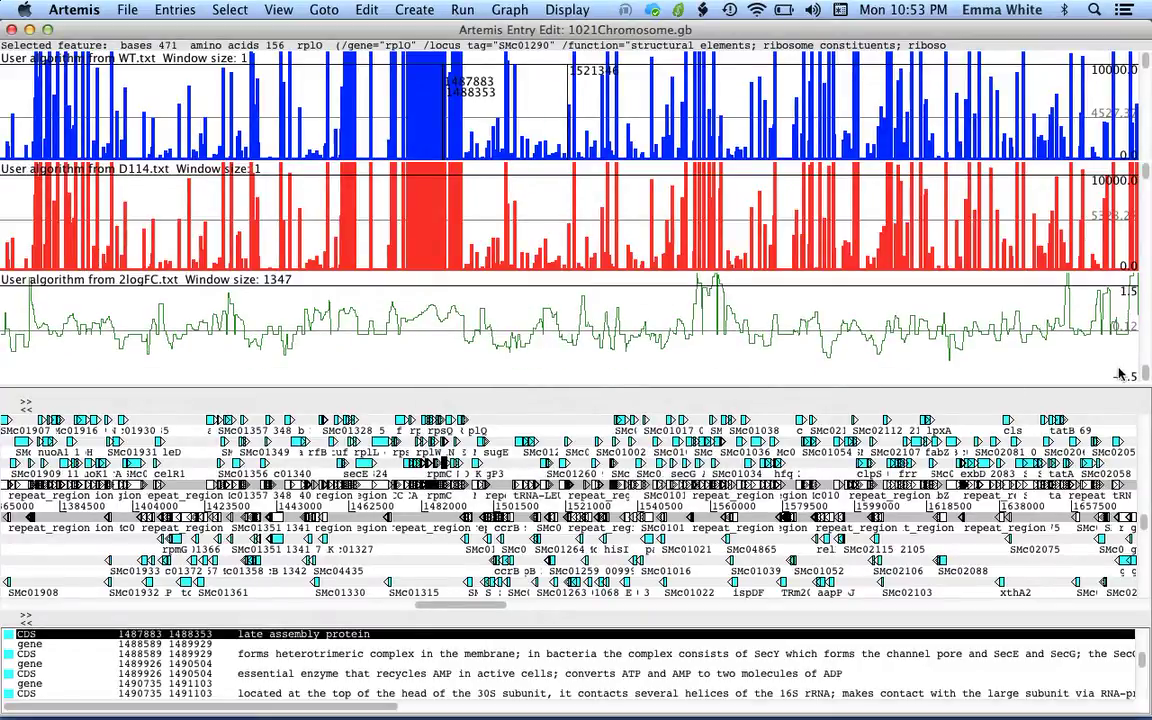
pyautogui.moveTo(1143, 365); pyautogui.dragTo(1143, 265)
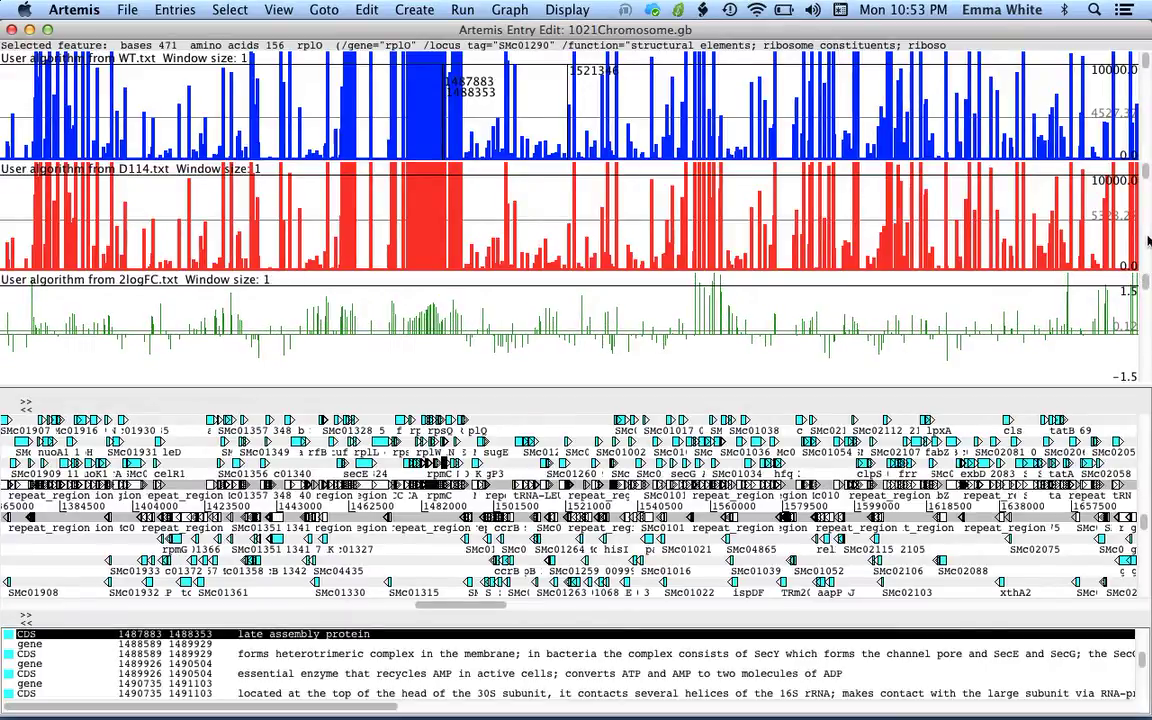
# Step: Increase the 2logFC plot's line size and drag the divider down to make the stacked plots taller
pyautogui.rightClick(443, 336)
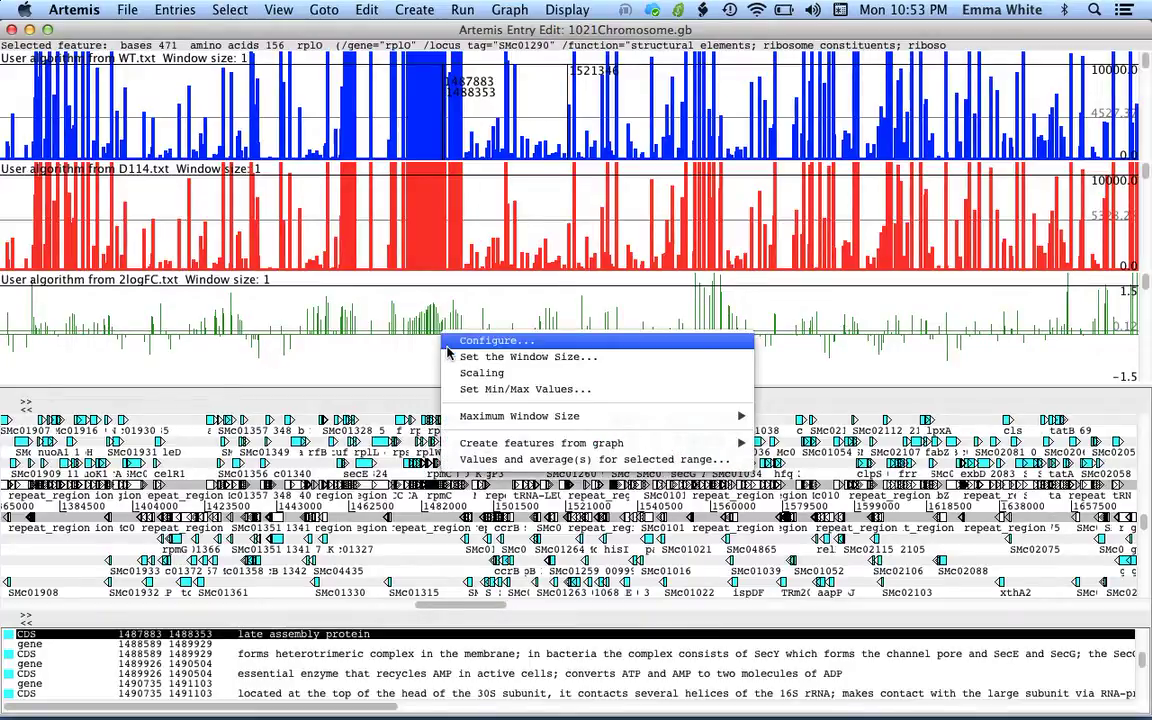
pyautogui.click(447, 345)
pyautogui.moveTo(710, 375); pyautogui.dragTo(729, 383)
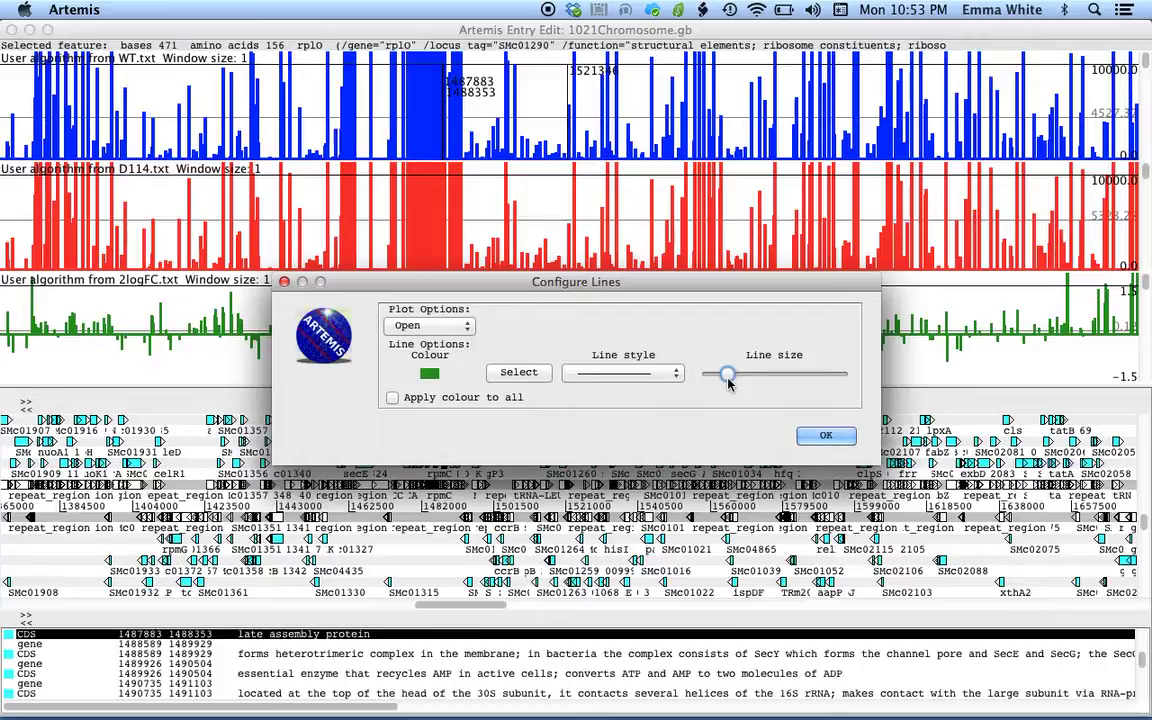
pyautogui.moveTo(728, 382); pyautogui.dragTo(746, 384)
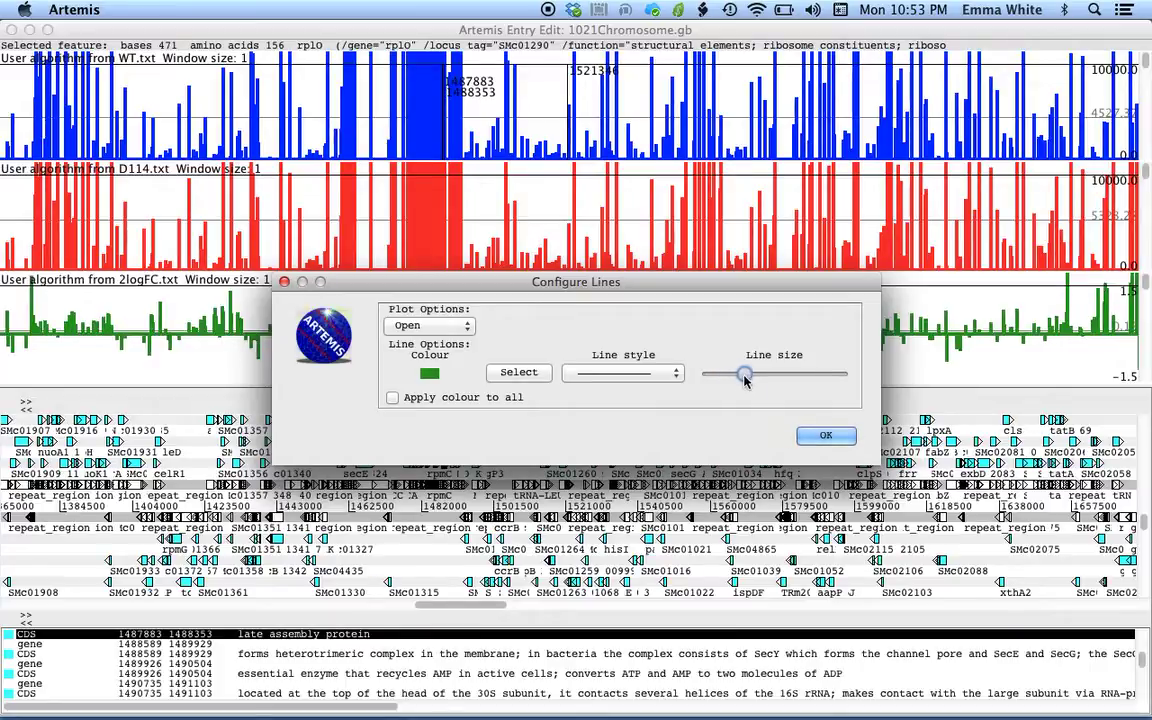
pyautogui.click(823, 436)
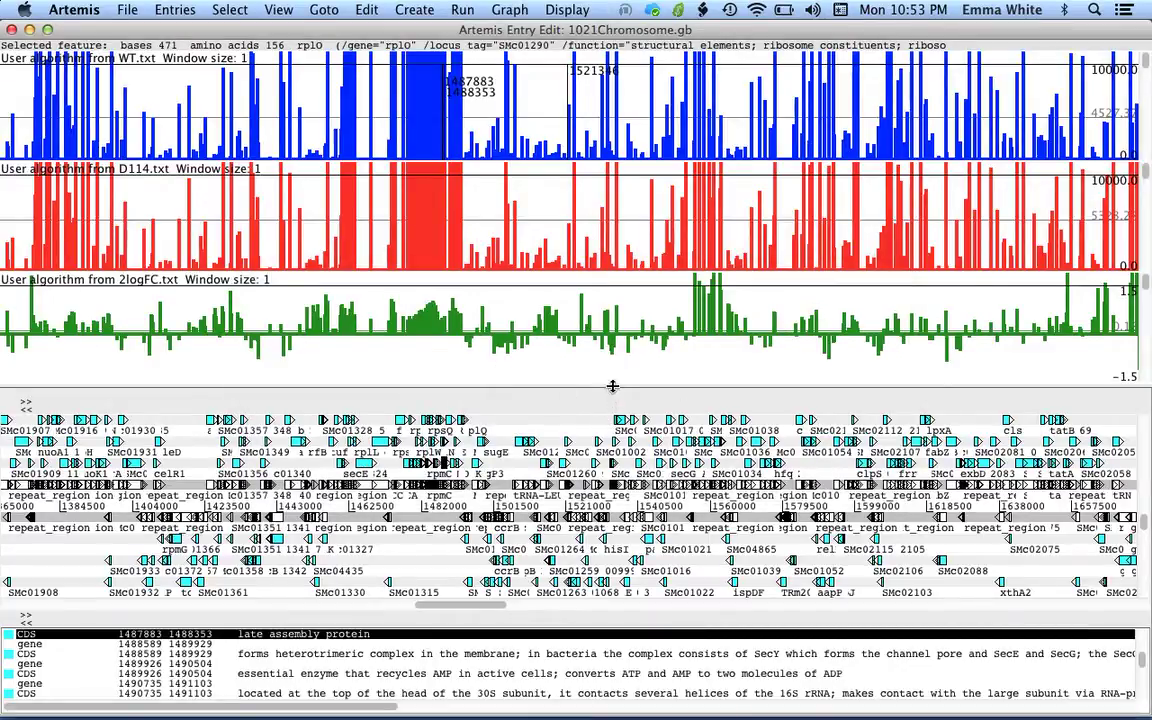
pyautogui.moveTo(614, 385); pyautogui.dragTo(614, 437)
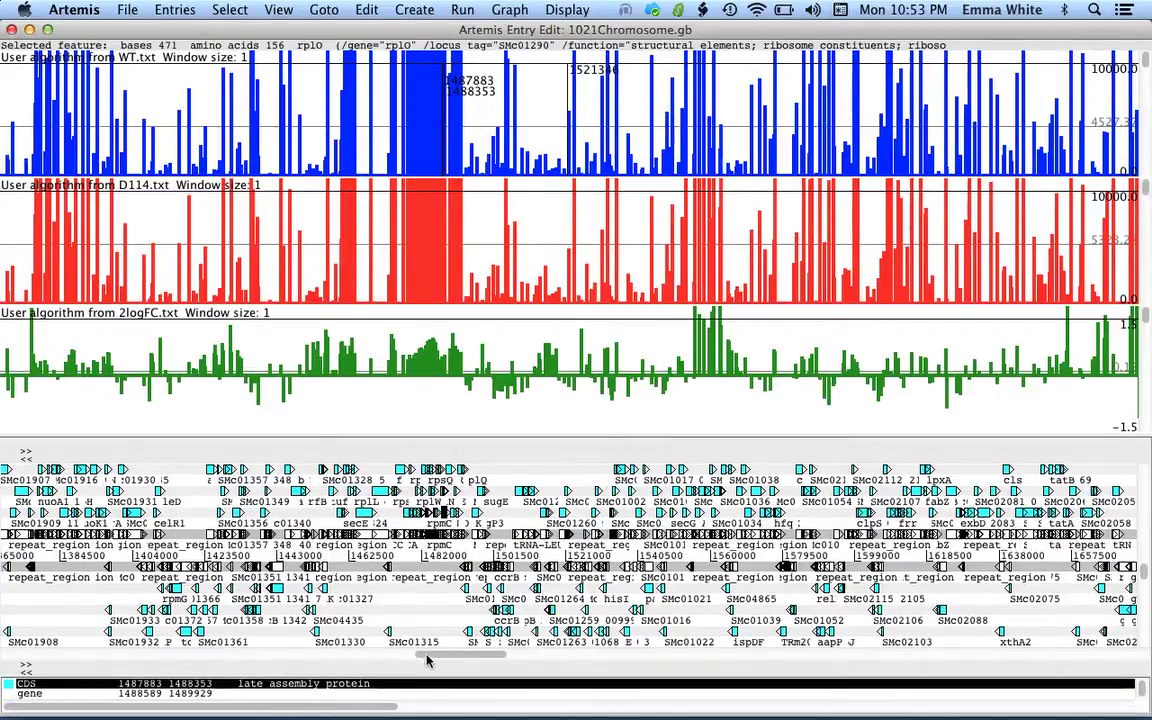
# Step: Scroll to about base 700,000 and select 699619–755335, where the green 2logFC plot rises strongly
pyautogui.moveTo(427, 663); pyautogui.dragTo(192, 641)
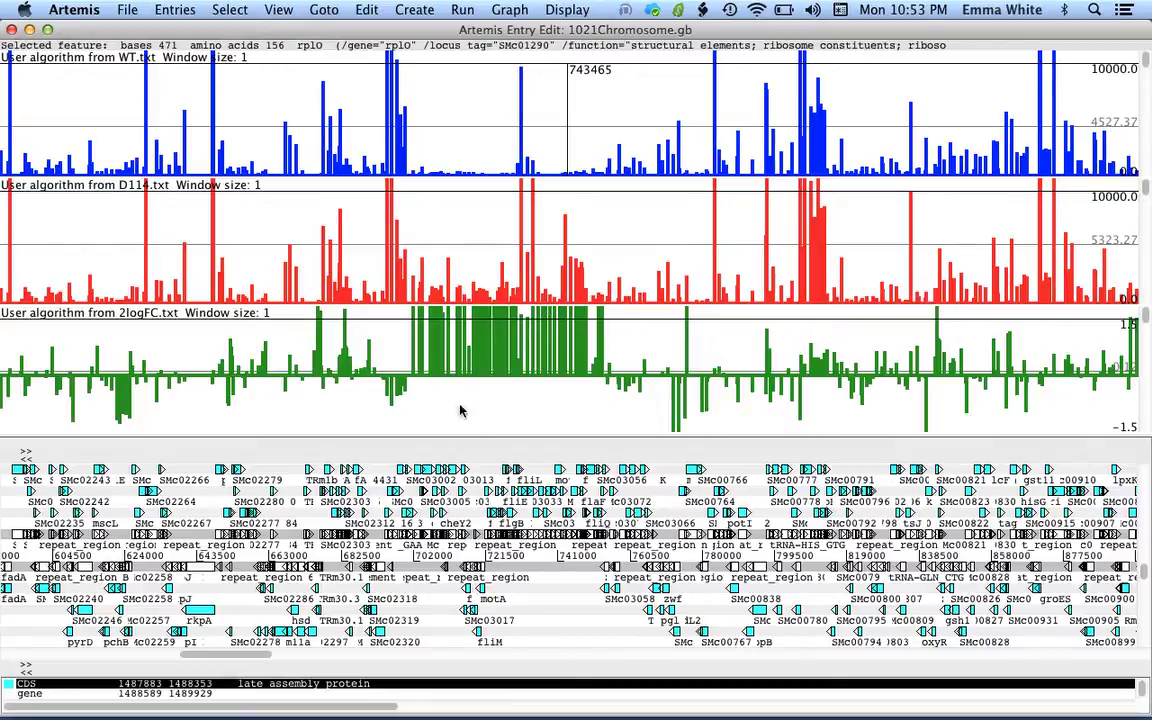
pyautogui.moveTo(459, 388)
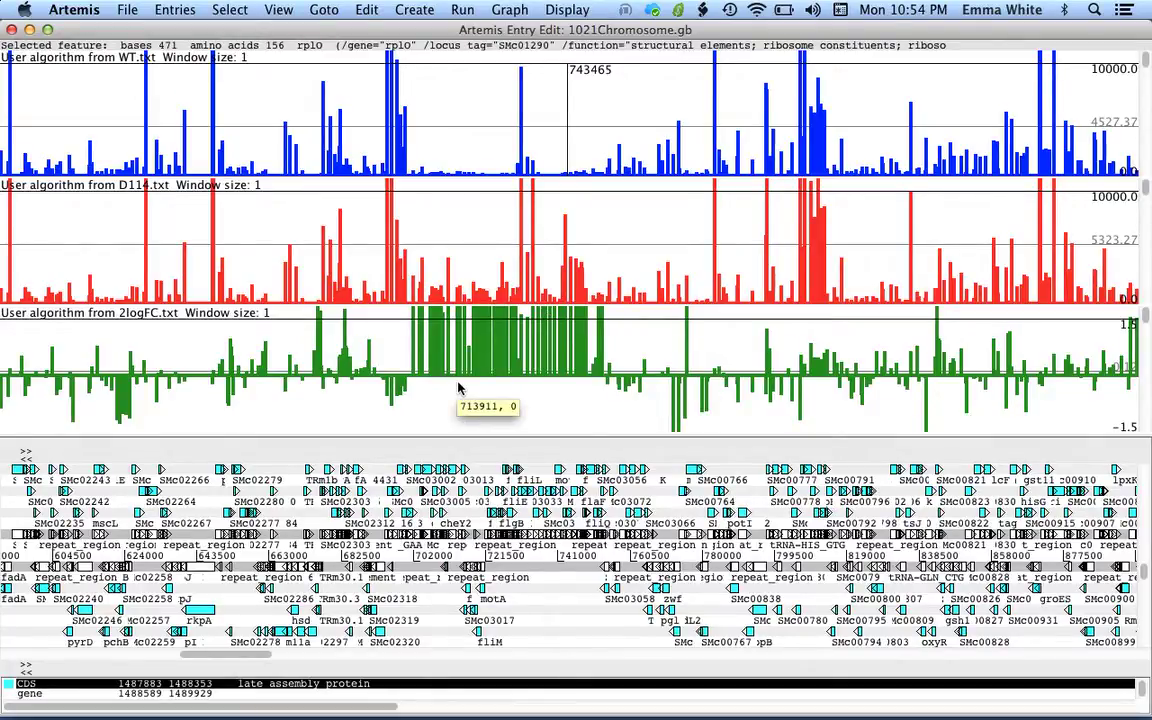
pyautogui.moveTo(403, 385); pyautogui.dragTo(612, 383)
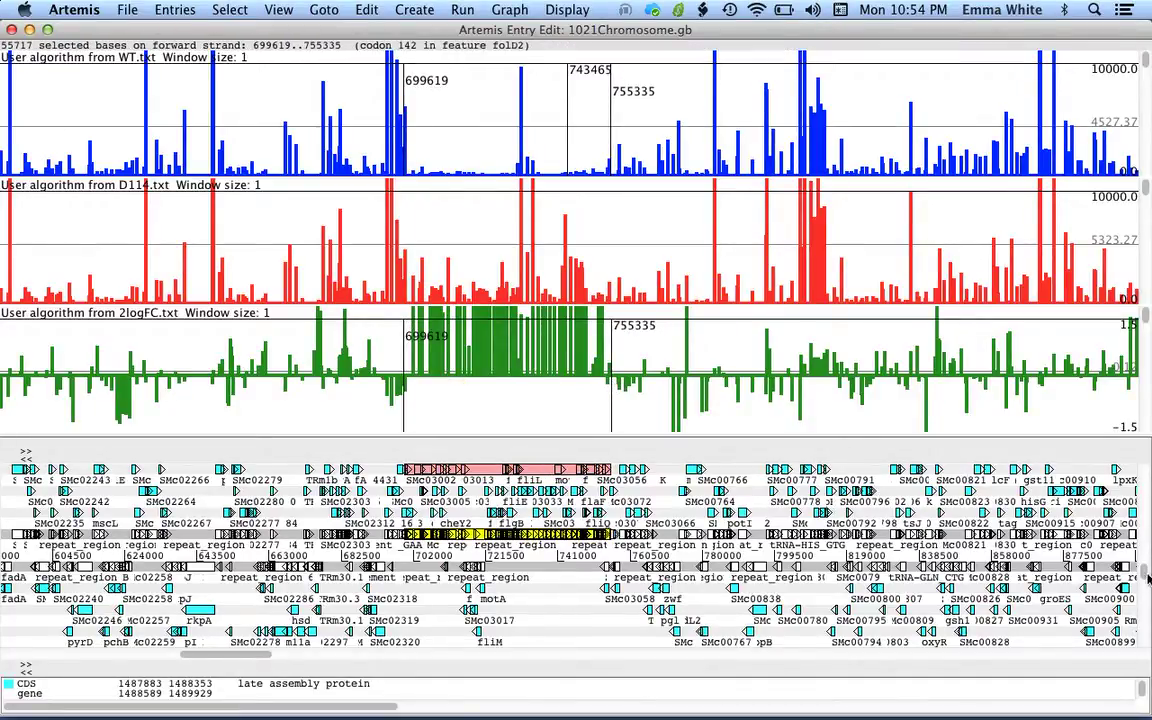
# Step: Clear the region selection, step through cheA, cheB, cheY2, fliI, flgI and flaD, then select motD (740239–741666)
pyautogui.moveTo(1148, 577); pyautogui.dragTo(1148, 551)
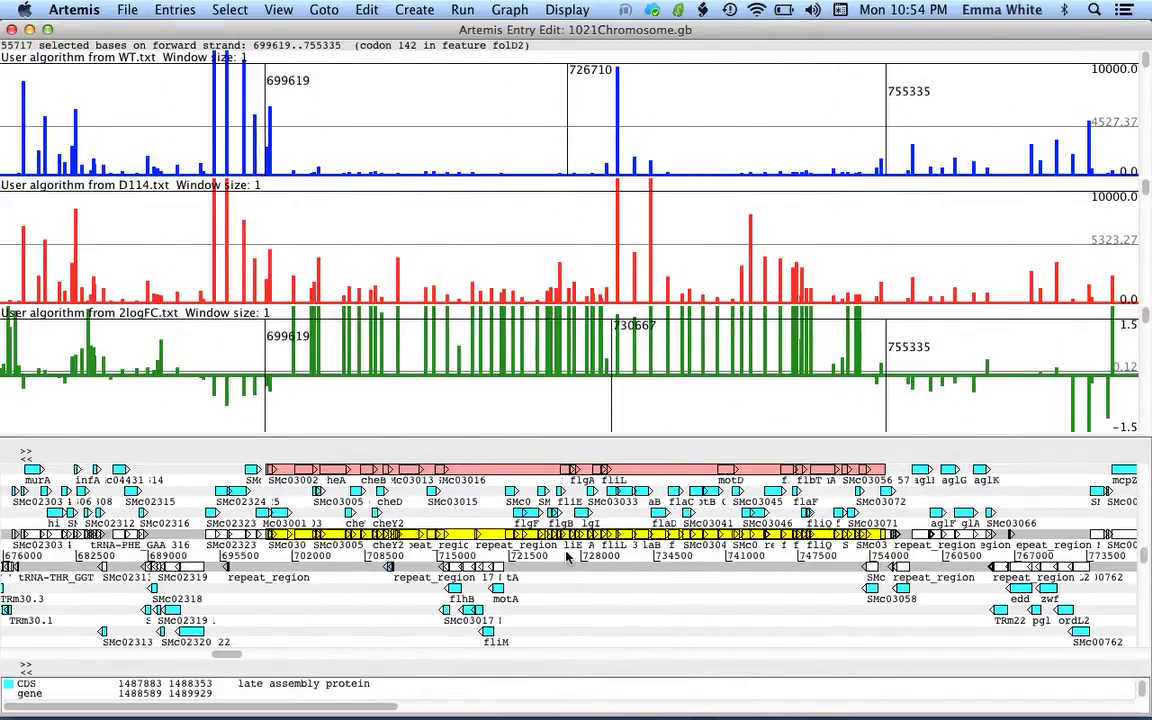
pyautogui.click(586, 577)
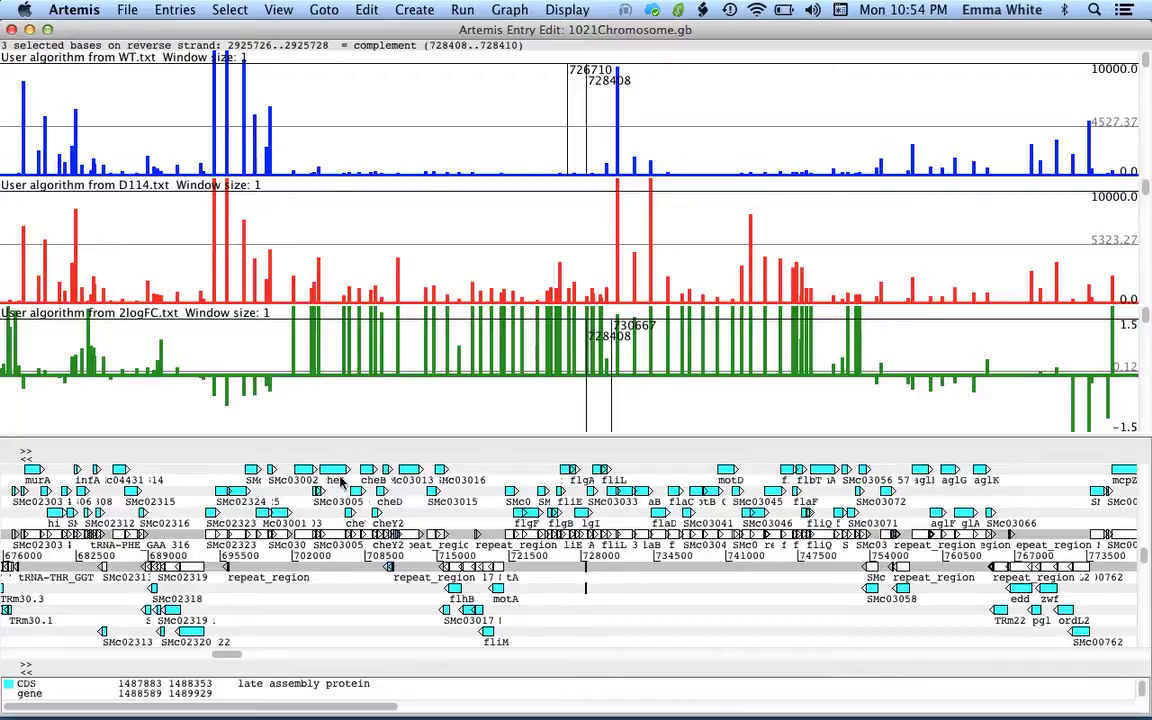
pyautogui.click(333, 469)
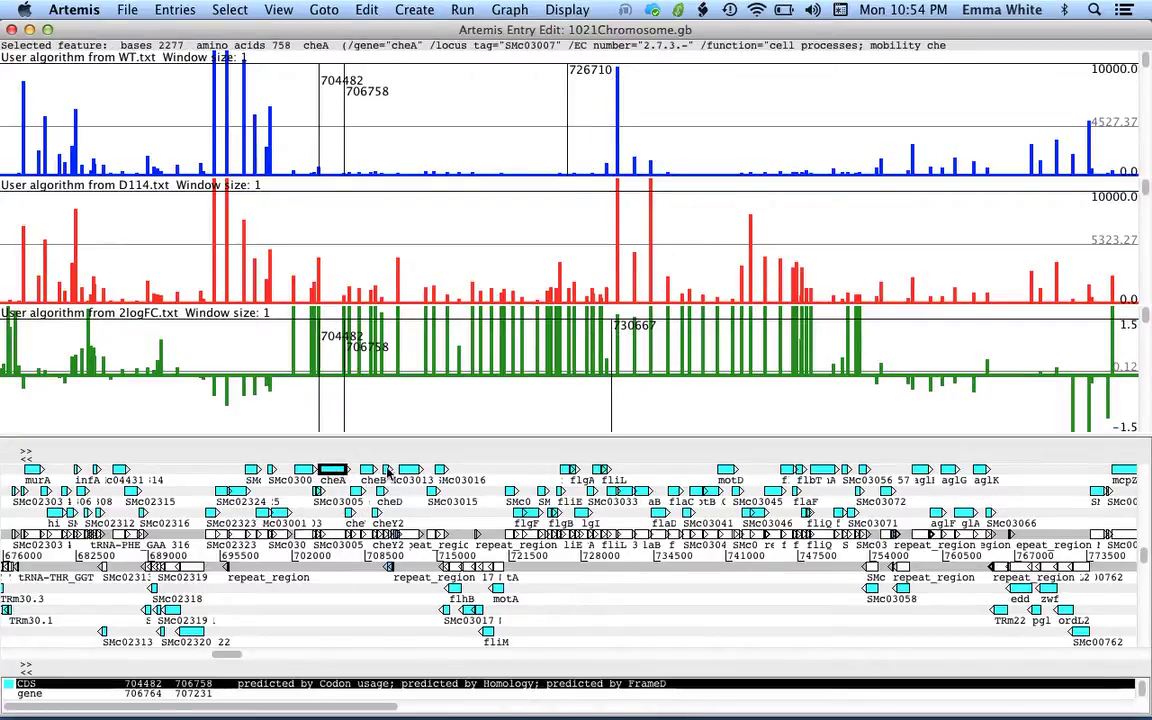
pyautogui.click(368, 469)
pyautogui.click(375, 513)
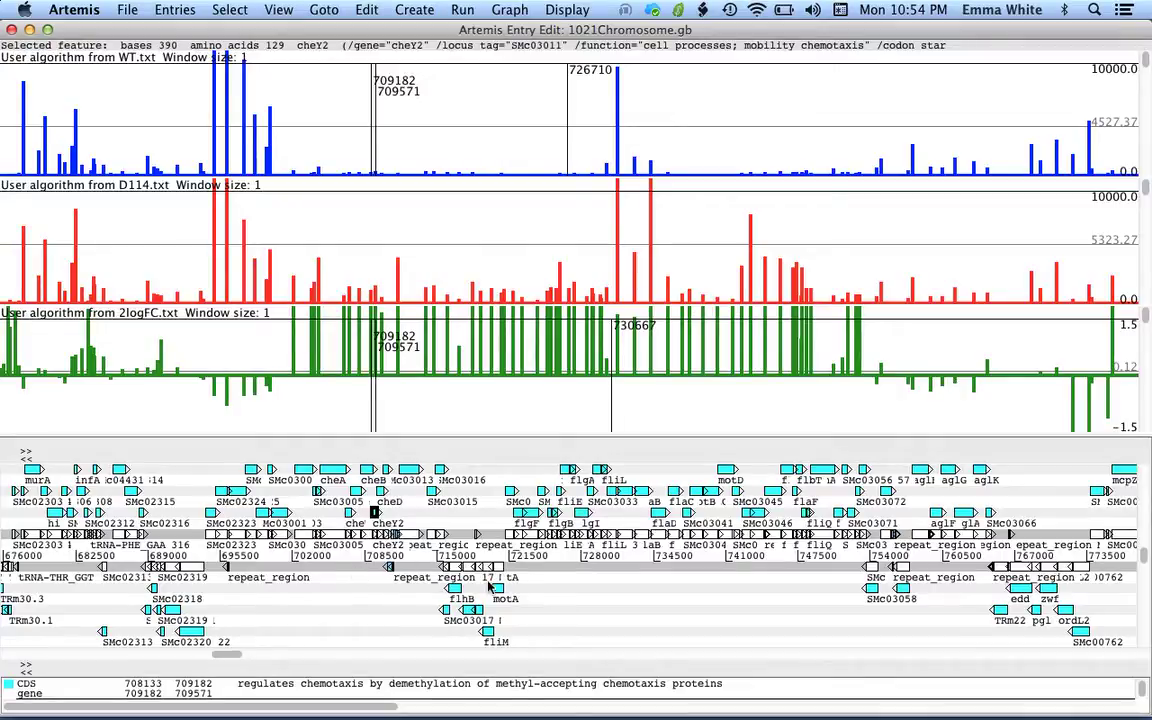
pyautogui.click(530, 512)
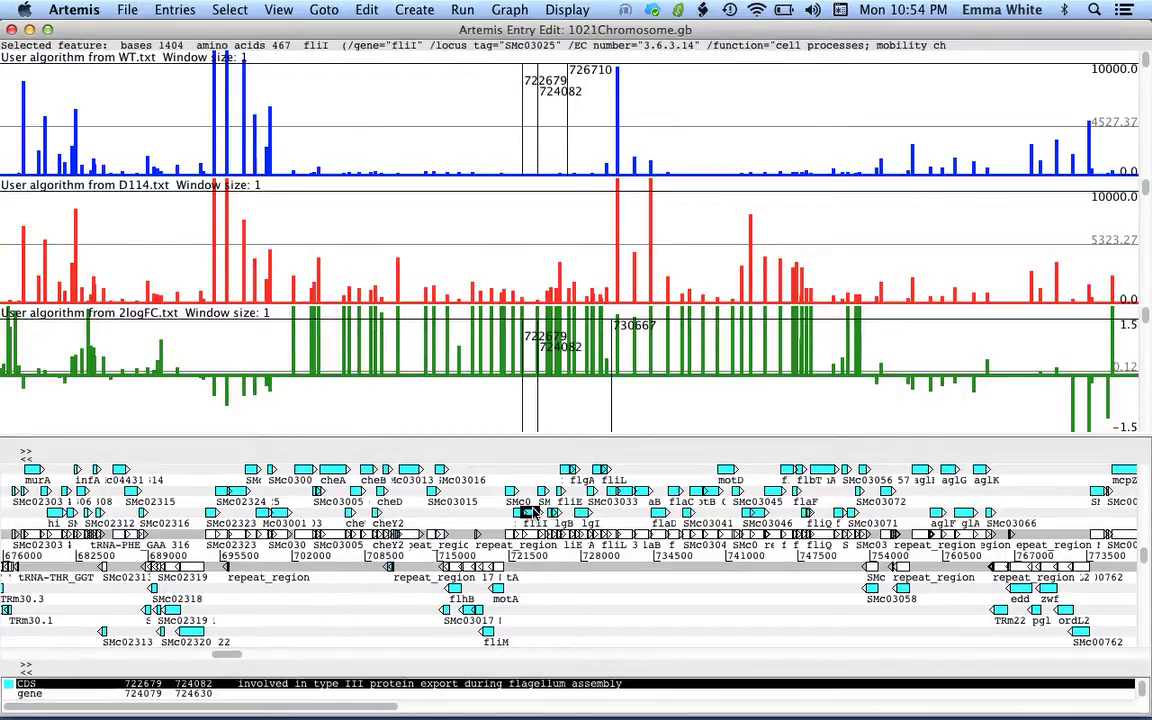
pyautogui.click(583, 512)
pyautogui.click(656, 511)
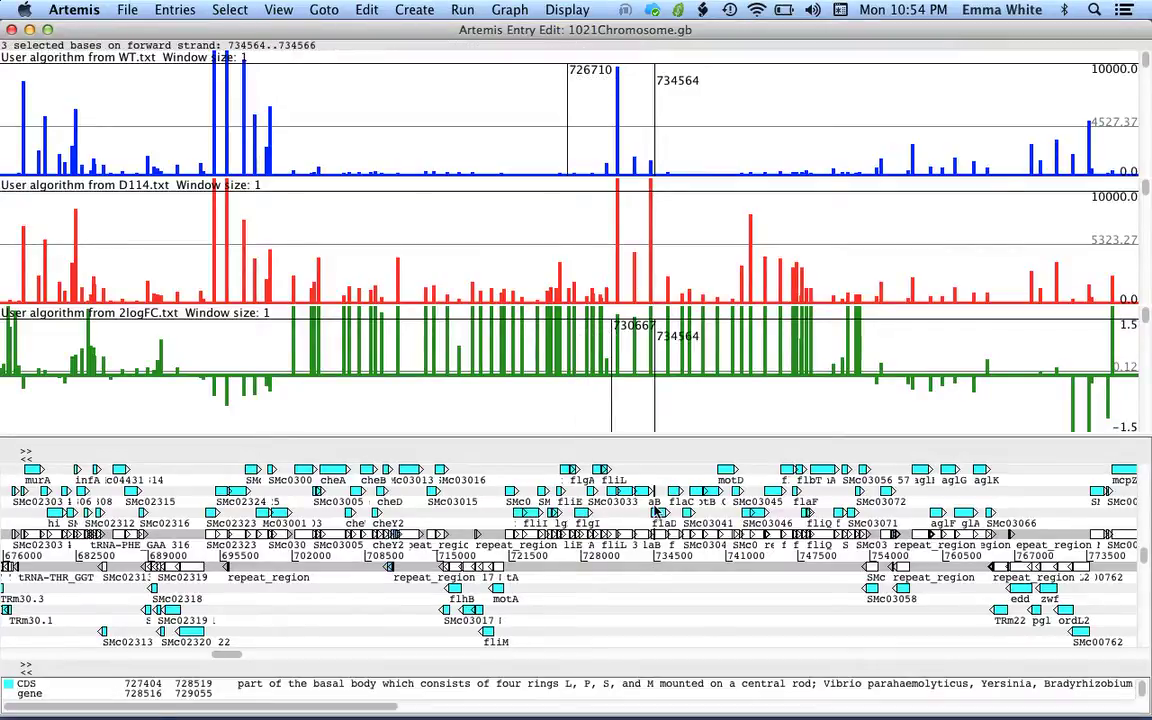
pyautogui.click(658, 512)
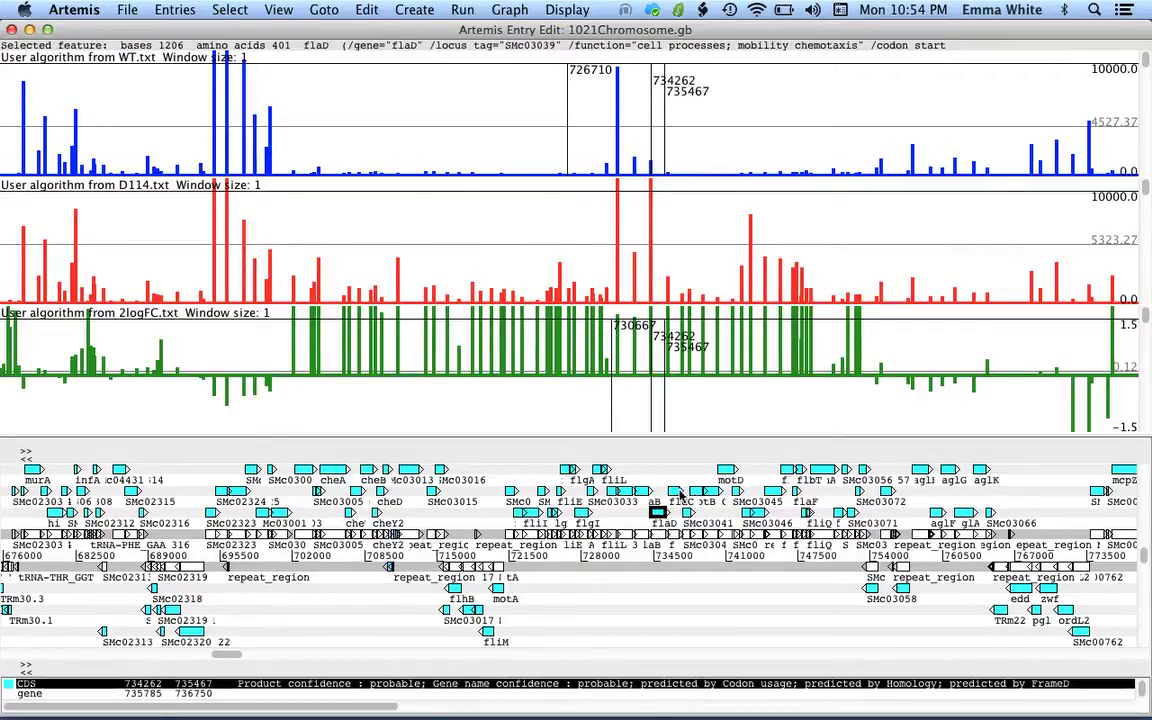
pyautogui.click(727, 469)
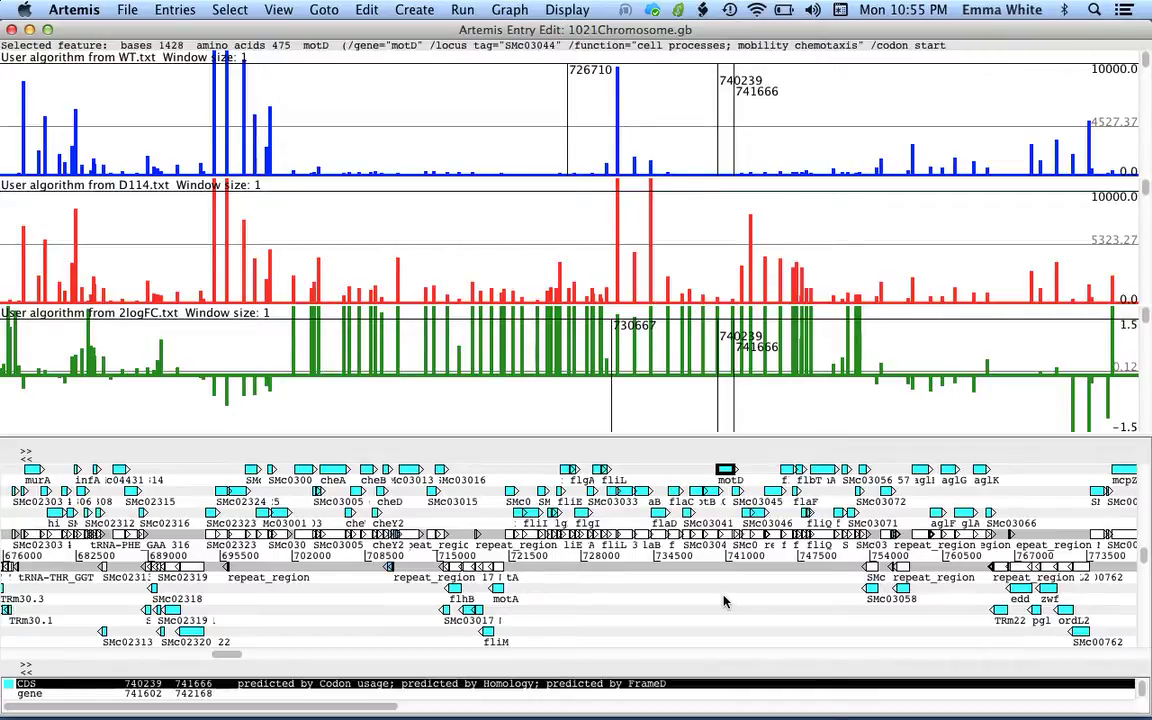
# Step: Submit the motD protein to NCBI blastp with default settings (nr database, 500 hits)
pyautogui.click(462, 9)
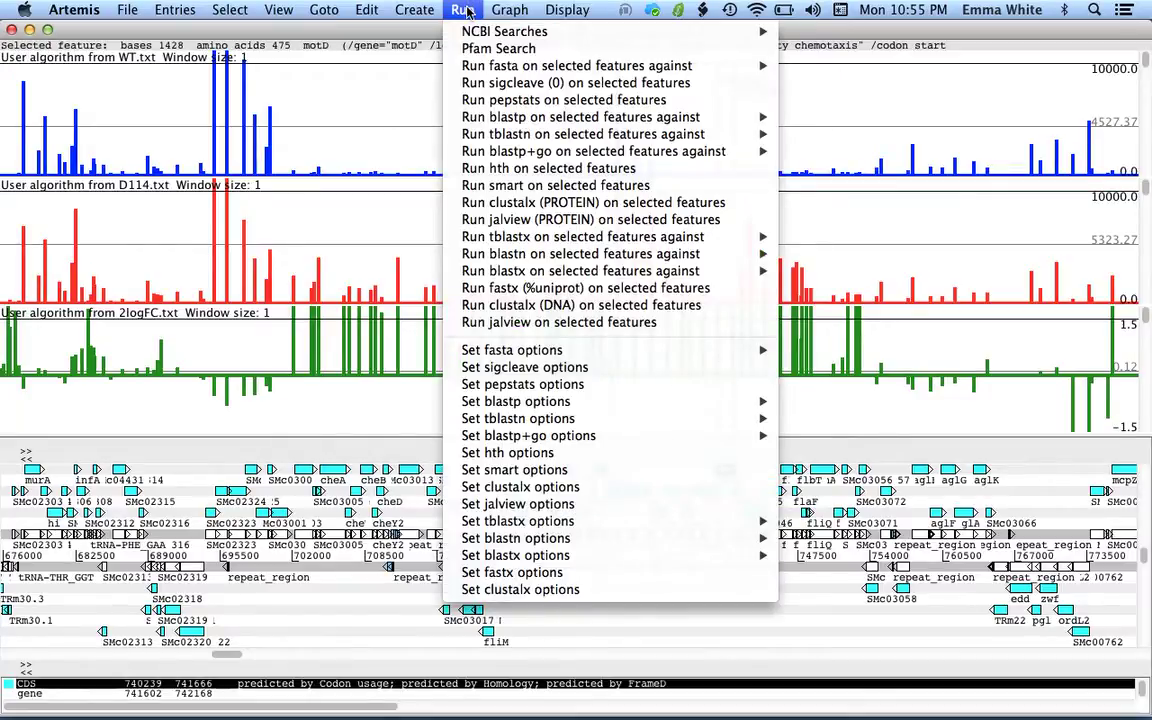
pyautogui.moveTo(452, 33)
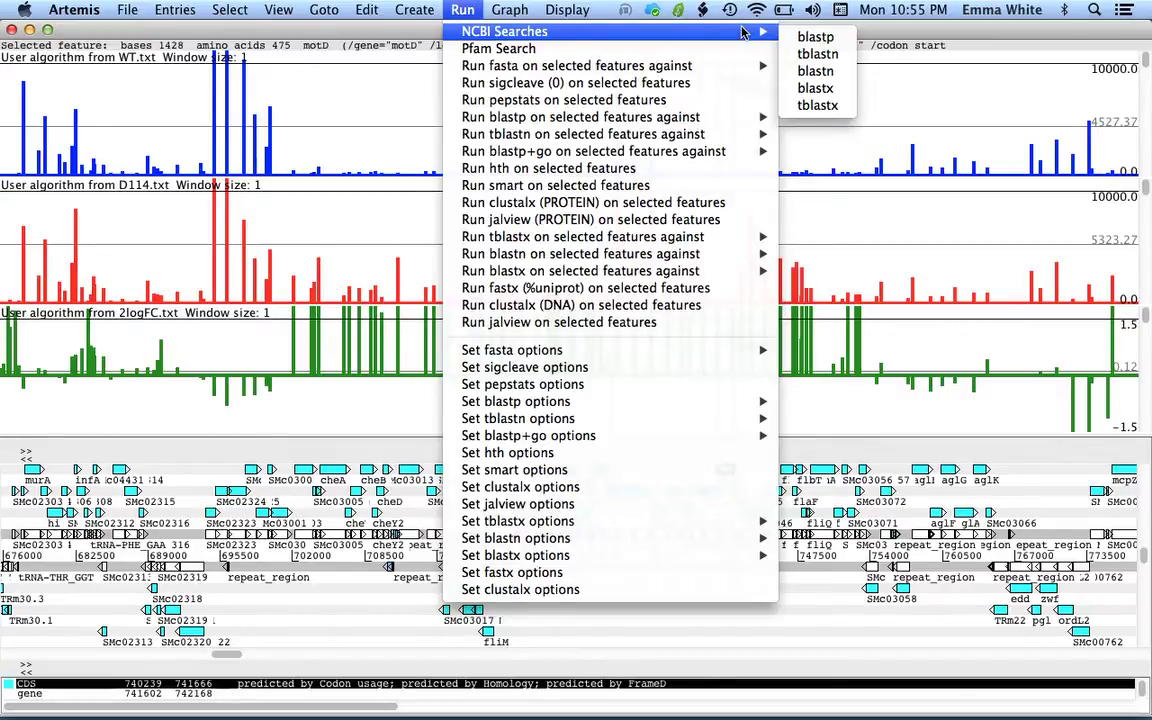
pyautogui.click(812, 37)
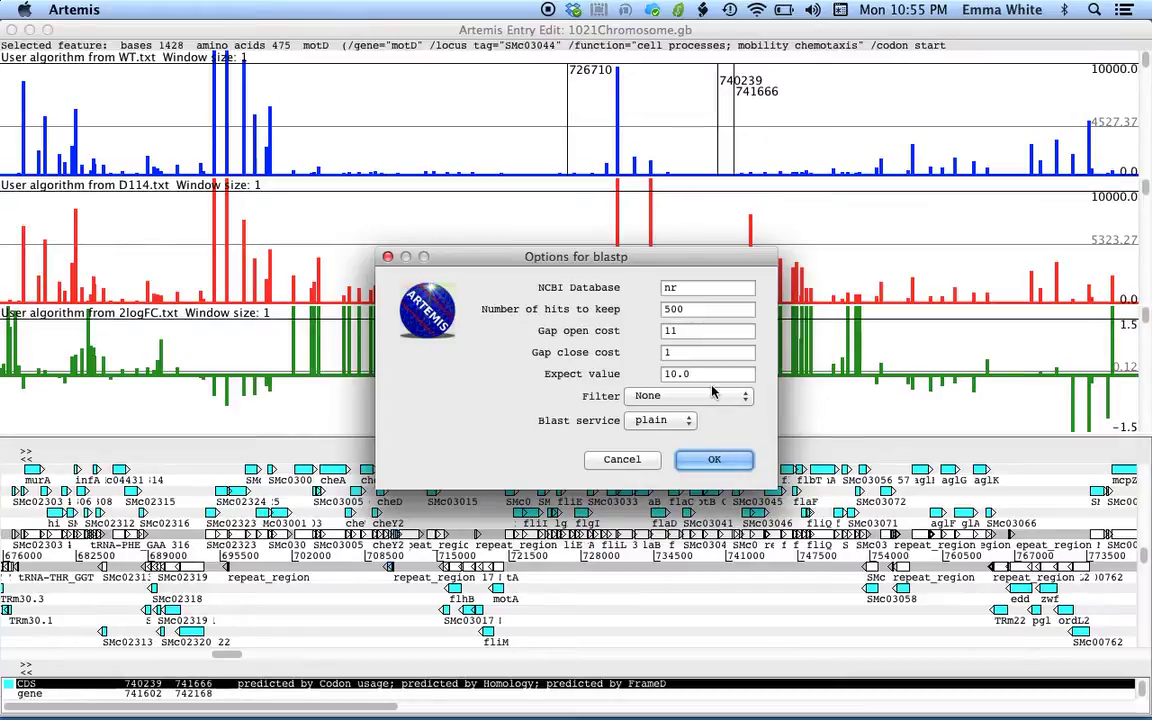
pyautogui.click(714, 460)
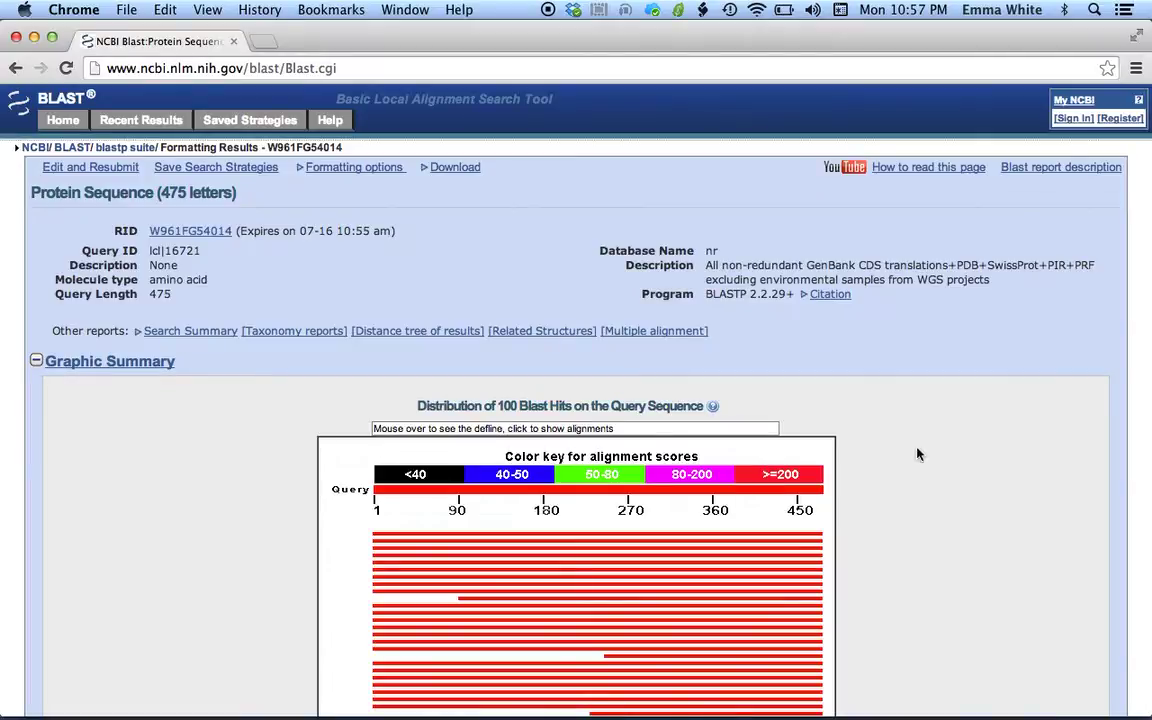
# Step: Scroll through the BLAST graphic summary and Descriptions table, then back up to the top MotD hits
pyautogui.scroll(-3, 926, 463)
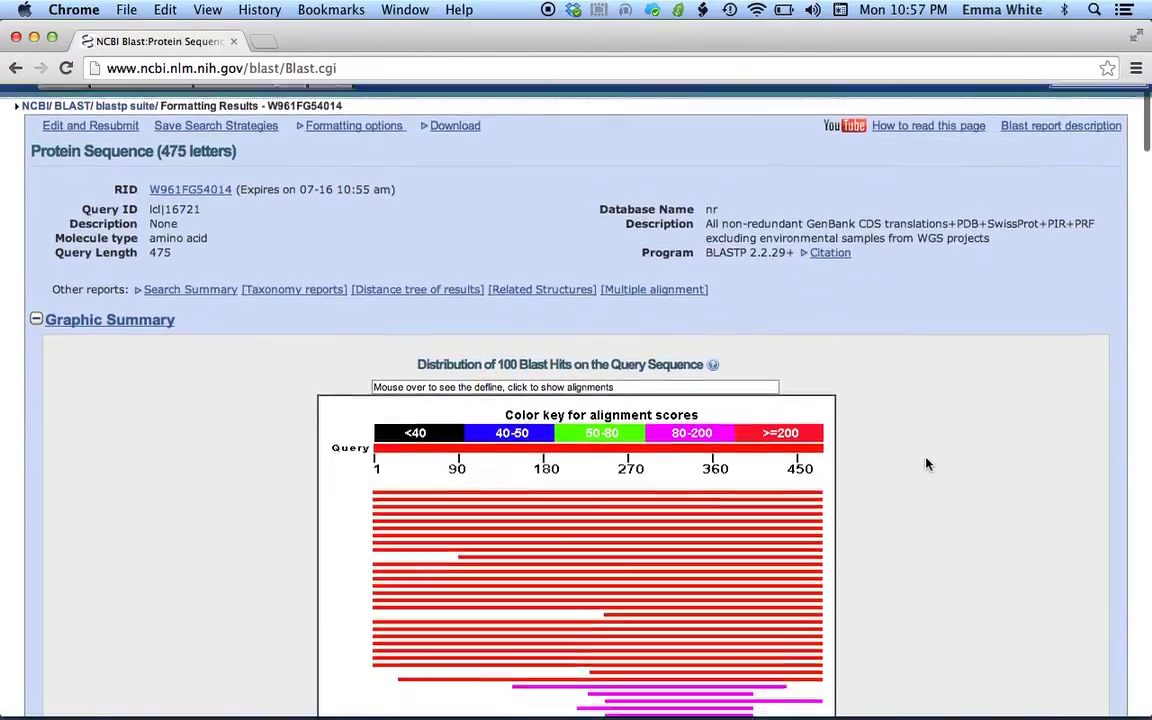
pyautogui.scroll(-5, 926, 463)
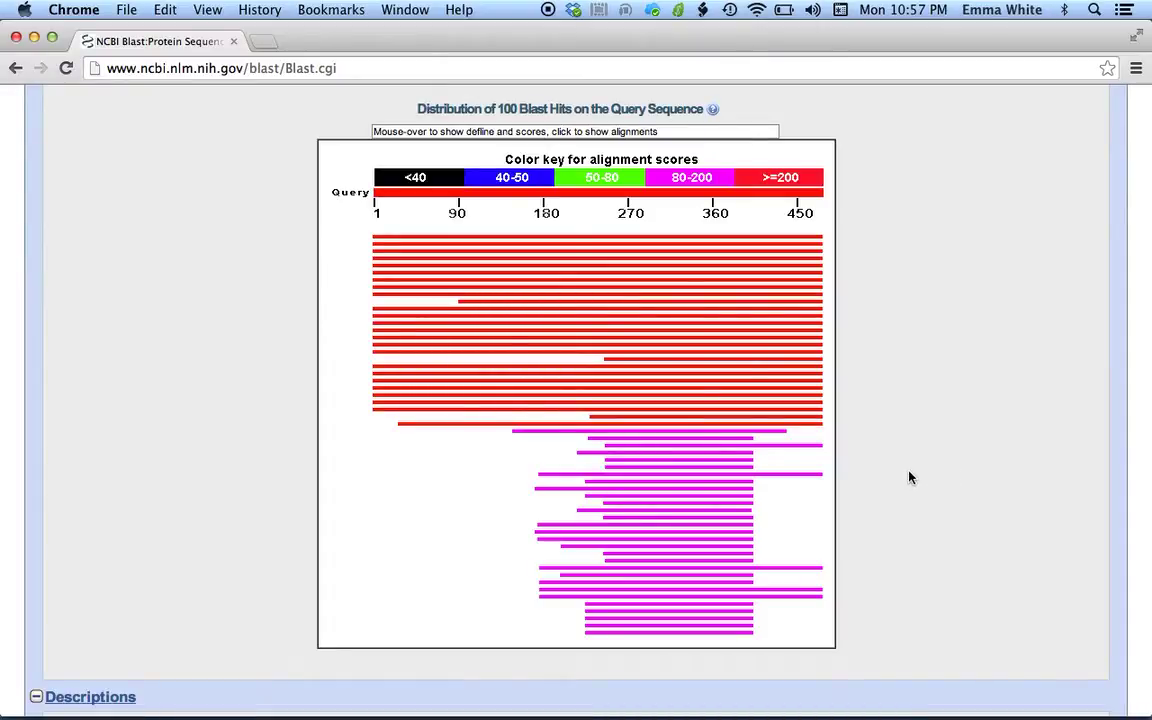
pyautogui.scroll(-5, 910, 477)
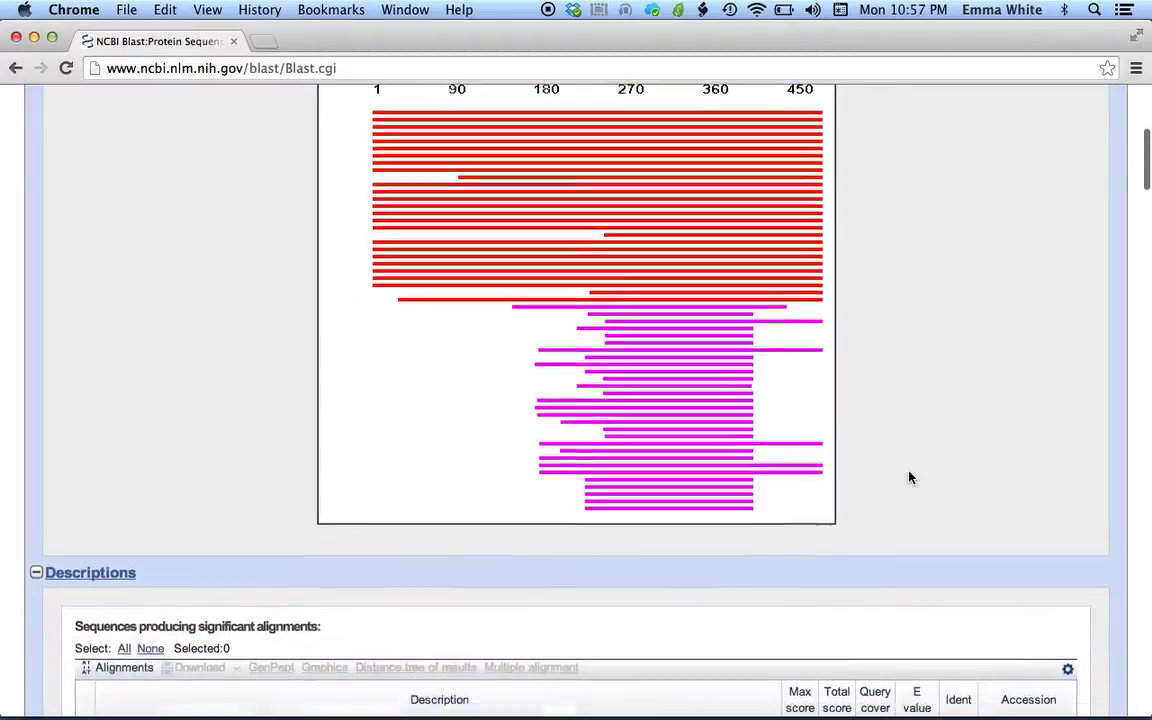
pyautogui.scroll(-5, 617, 522)
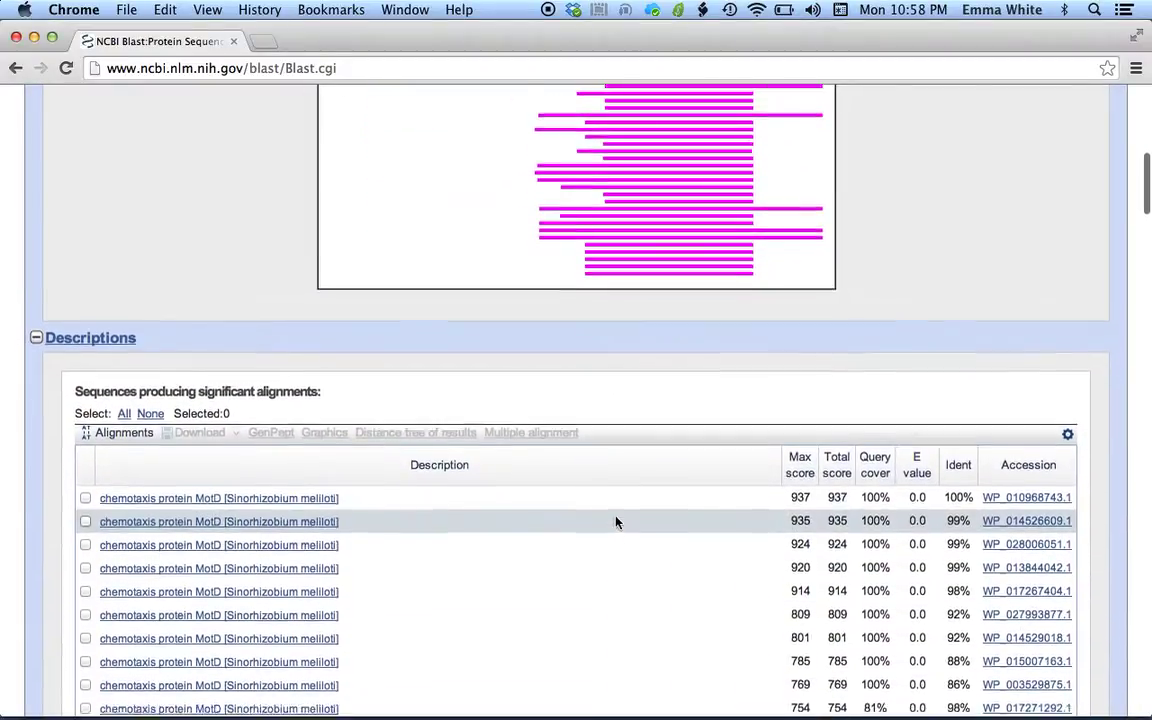
pyautogui.scroll(-1, 617, 522)
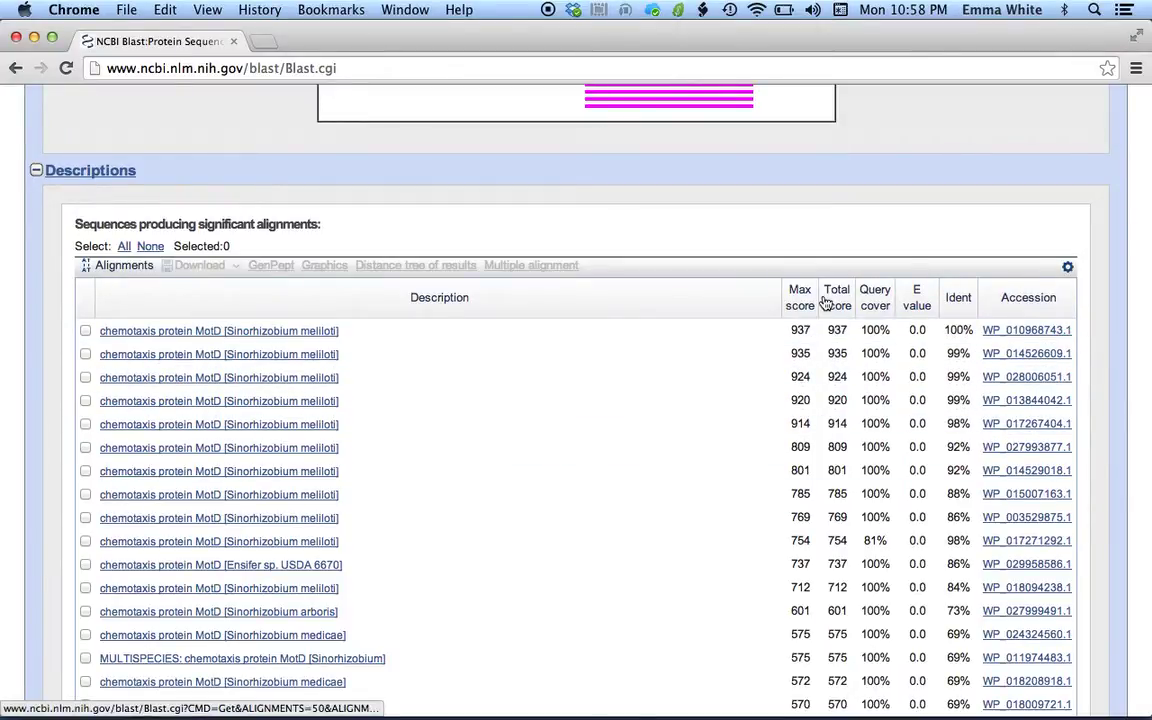
pyautogui.scroll(-3, 720, 384)
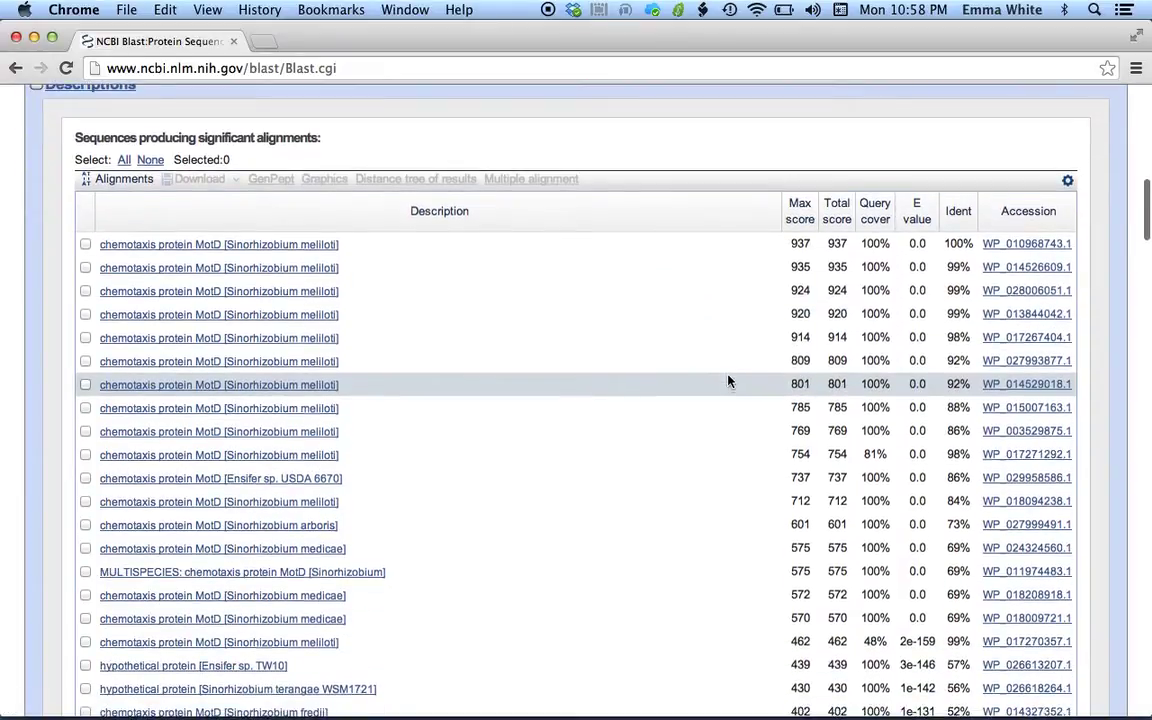
pyautogui.scroll(-3, 728, 381)
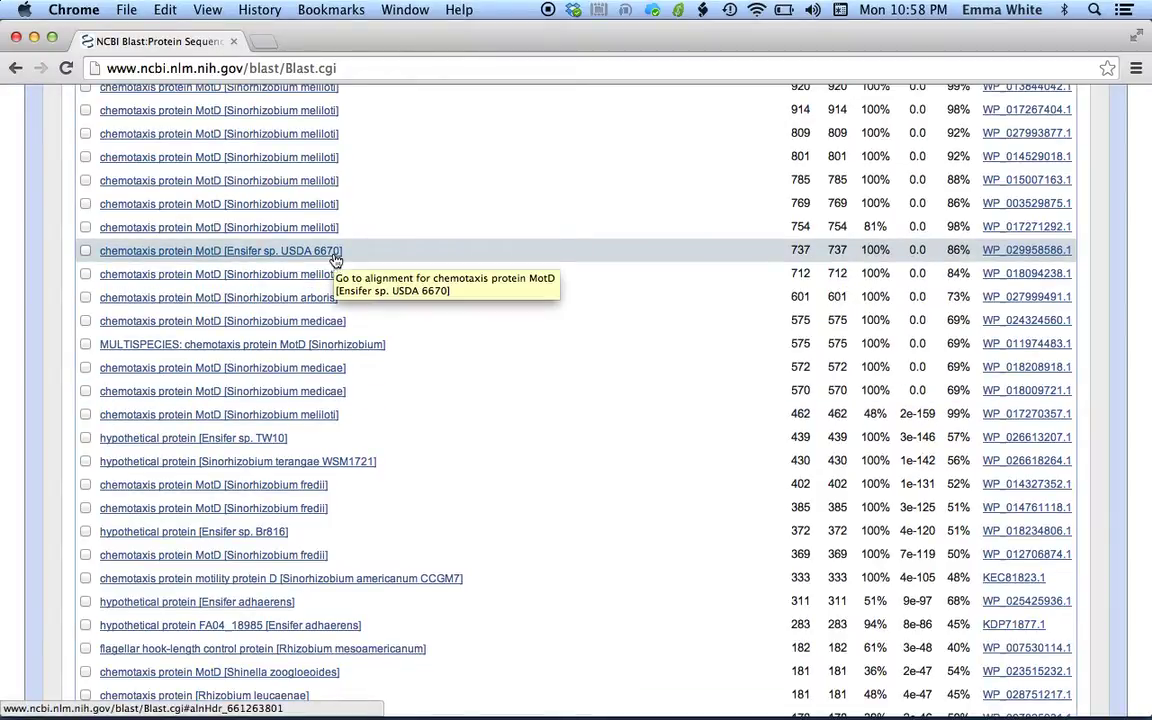
pyautogui.scroll(-3, 581, 458)
pyautogui.scroll(-5, 583, 459)
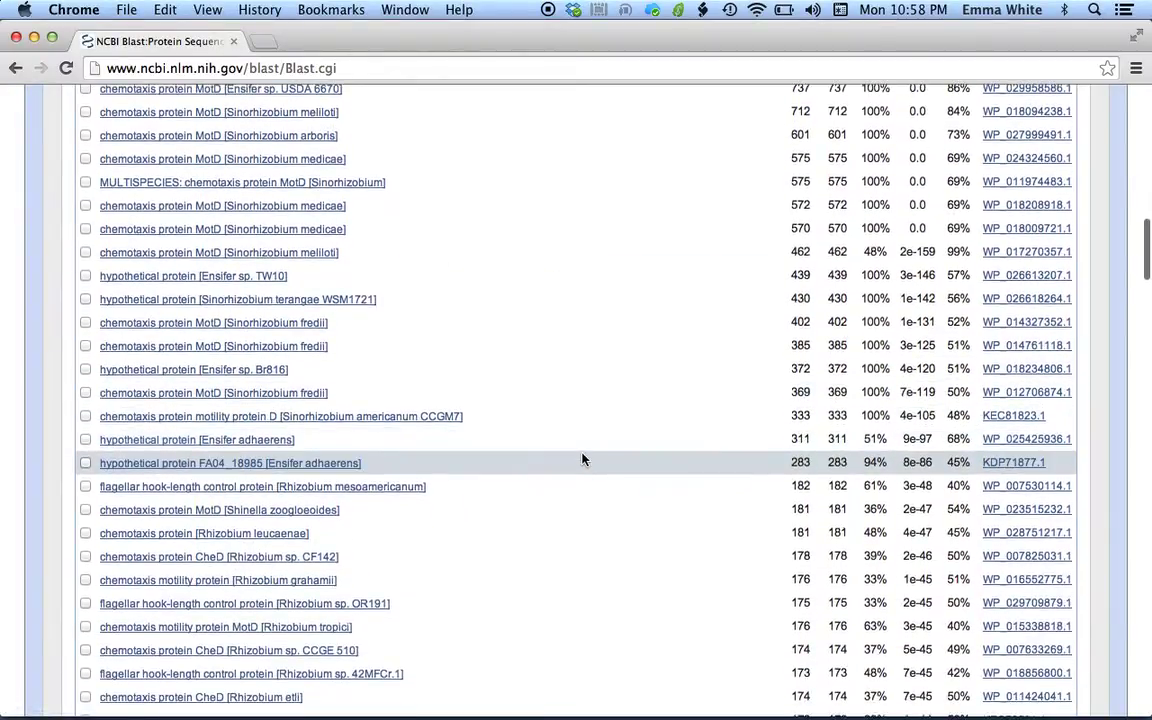
pyautogui.scroll(-6, 583, 459)
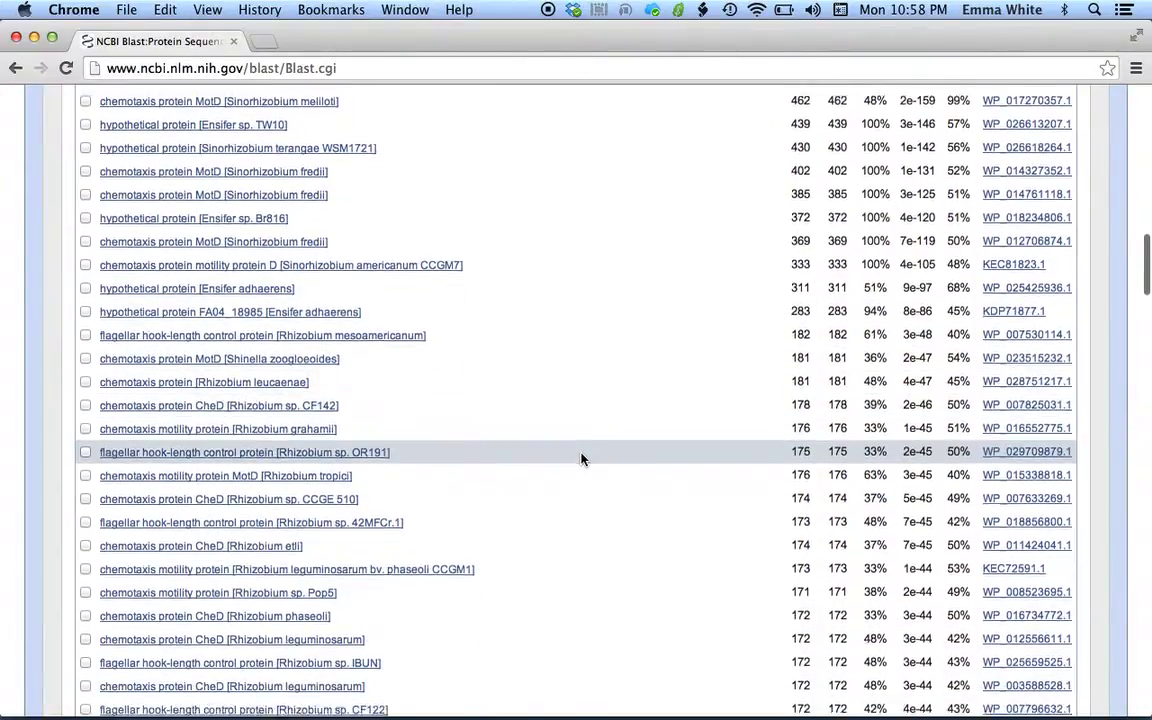
pyautogui.scroll(-8, 583, 459)
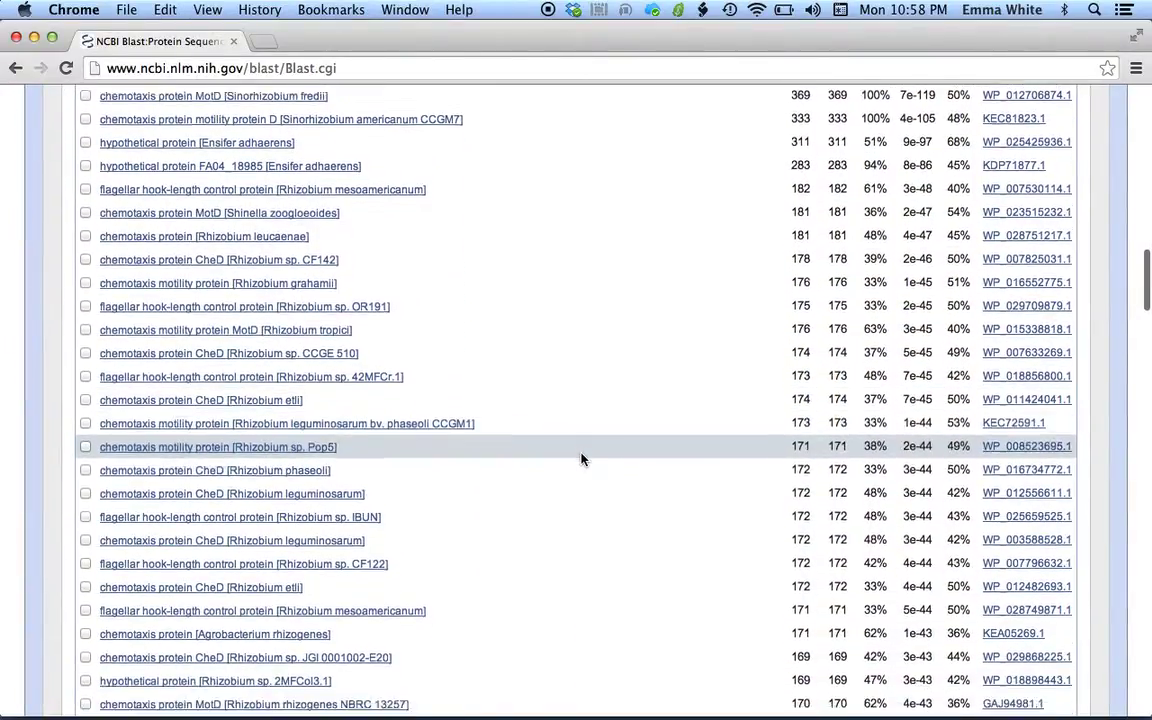
pyautogui.scroll(-1, 583, 459)
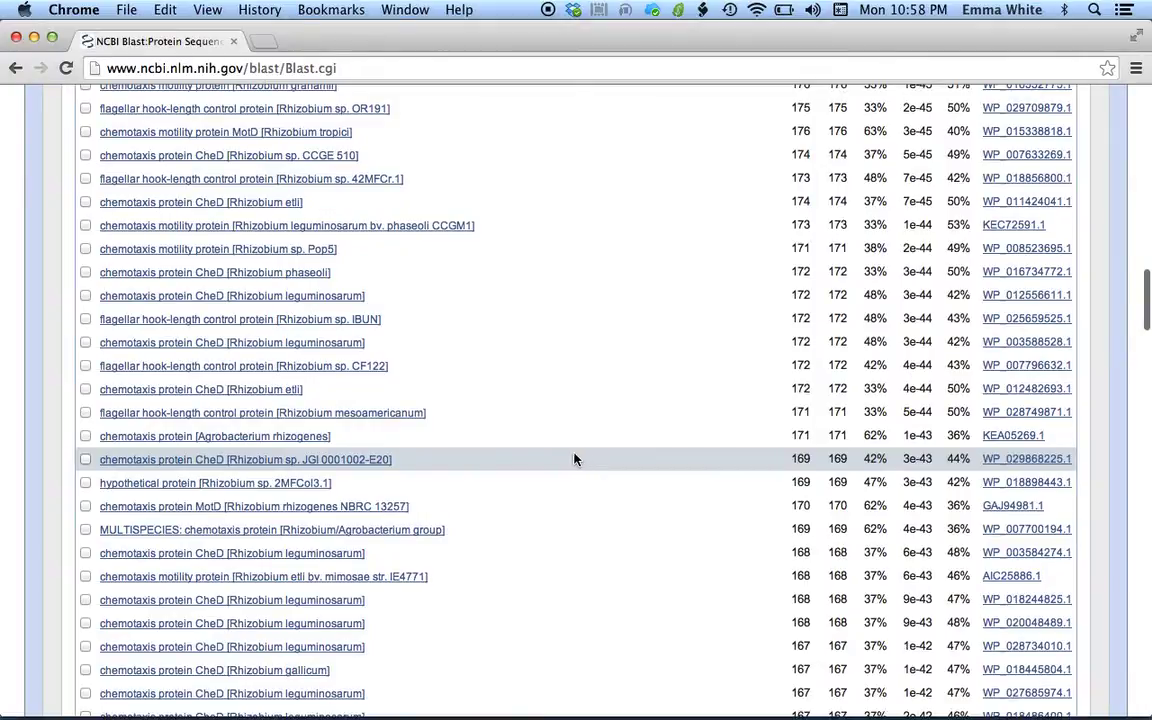
pyautogui.scroll(-20, 467, 486)
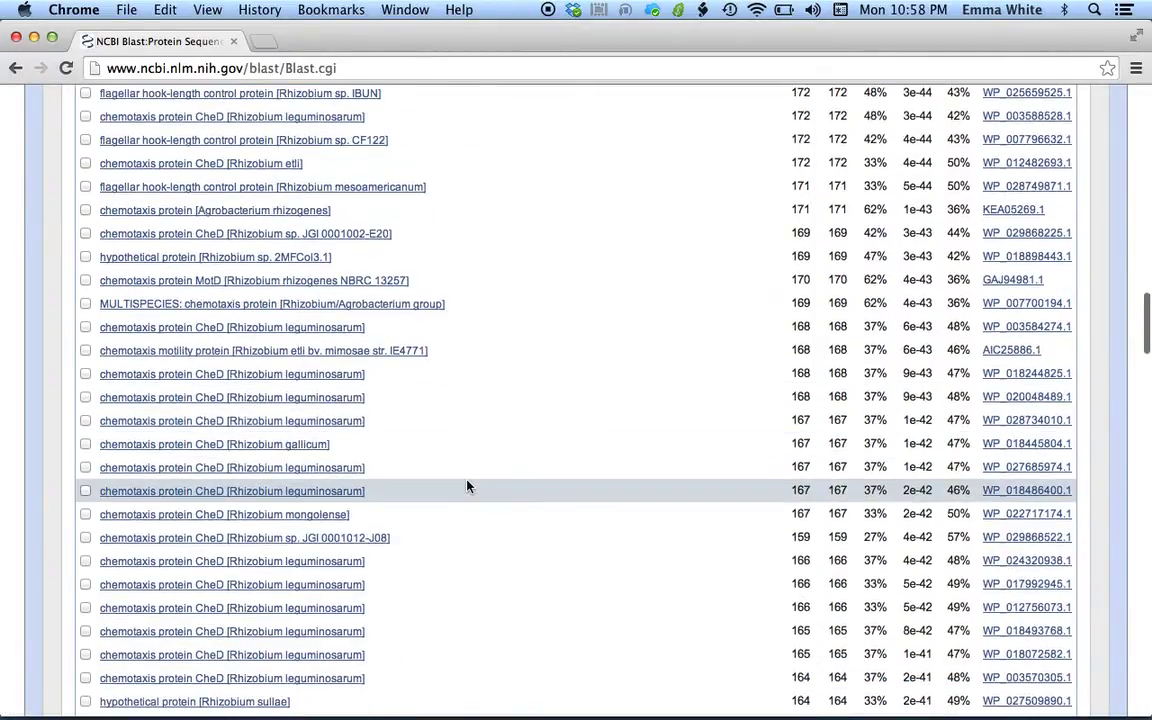
pyautogui.scroll(-5, 467, 486)
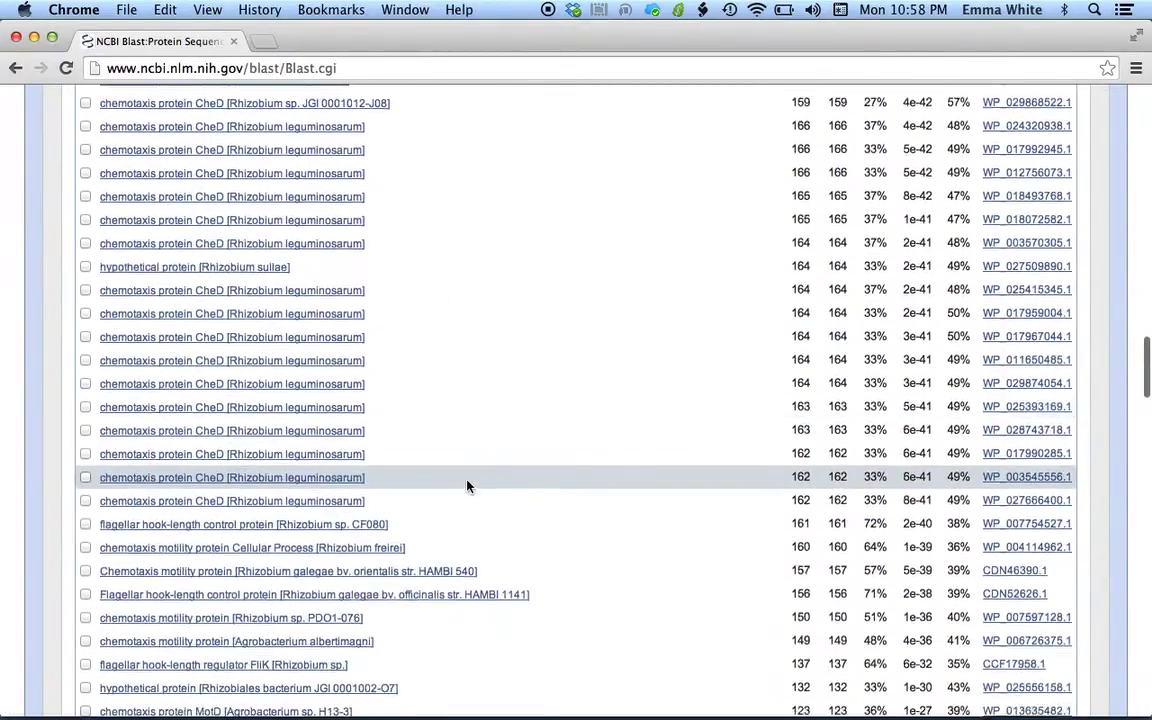
pyautogui.scroll(10, 467, 486)
pyautogui.scroll(15, 467, 486)
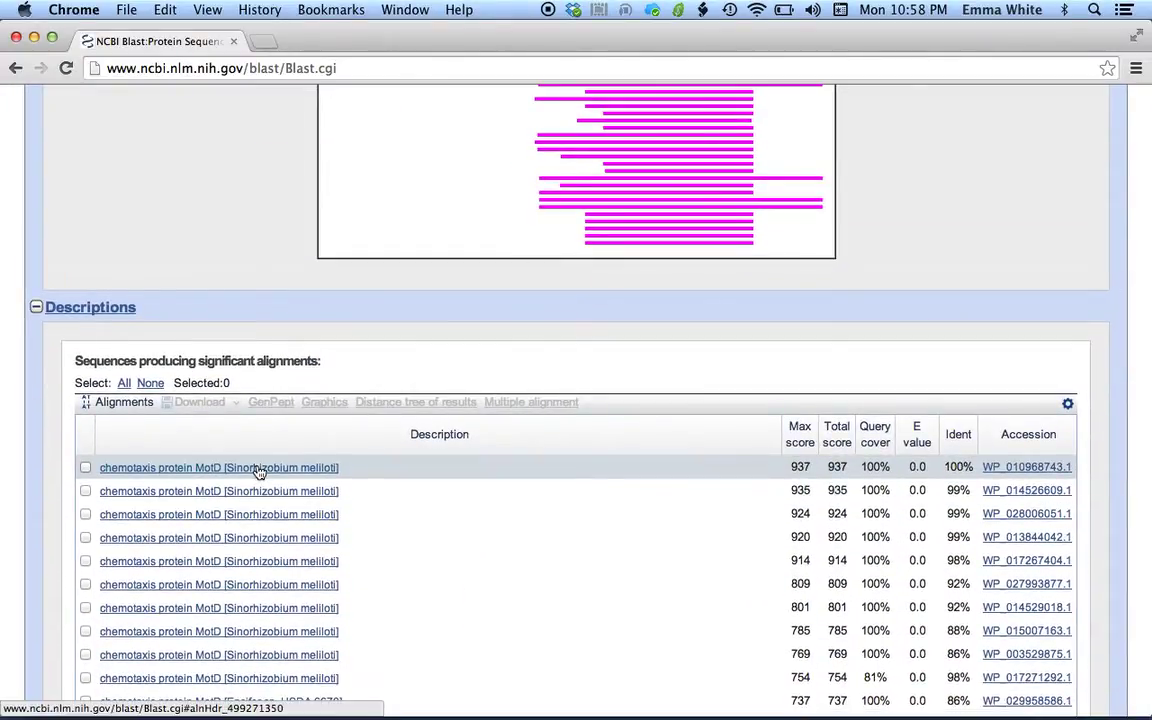
# Step: Open the top hit's GenPept record WP_010968743.1 (Sinorhizobium meliloti MotD, 475 aa) and scroll through it
pyautogui.click(258, 469)
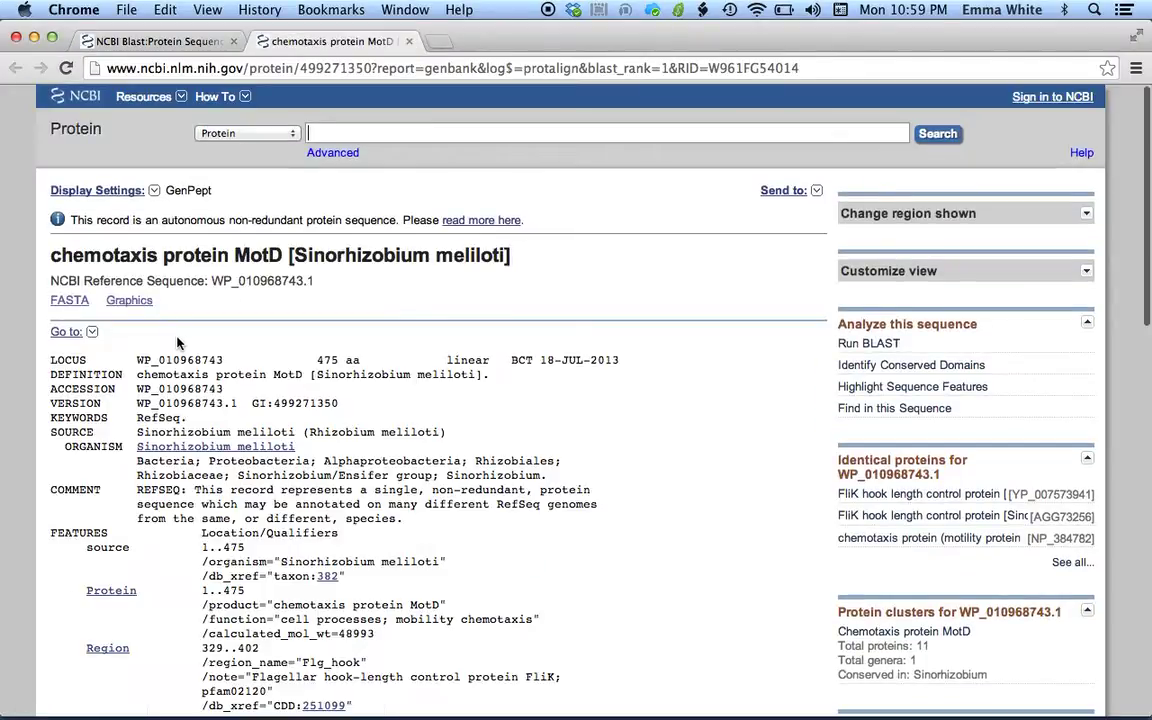
pyautogui.scroll(-5, 557, 456)
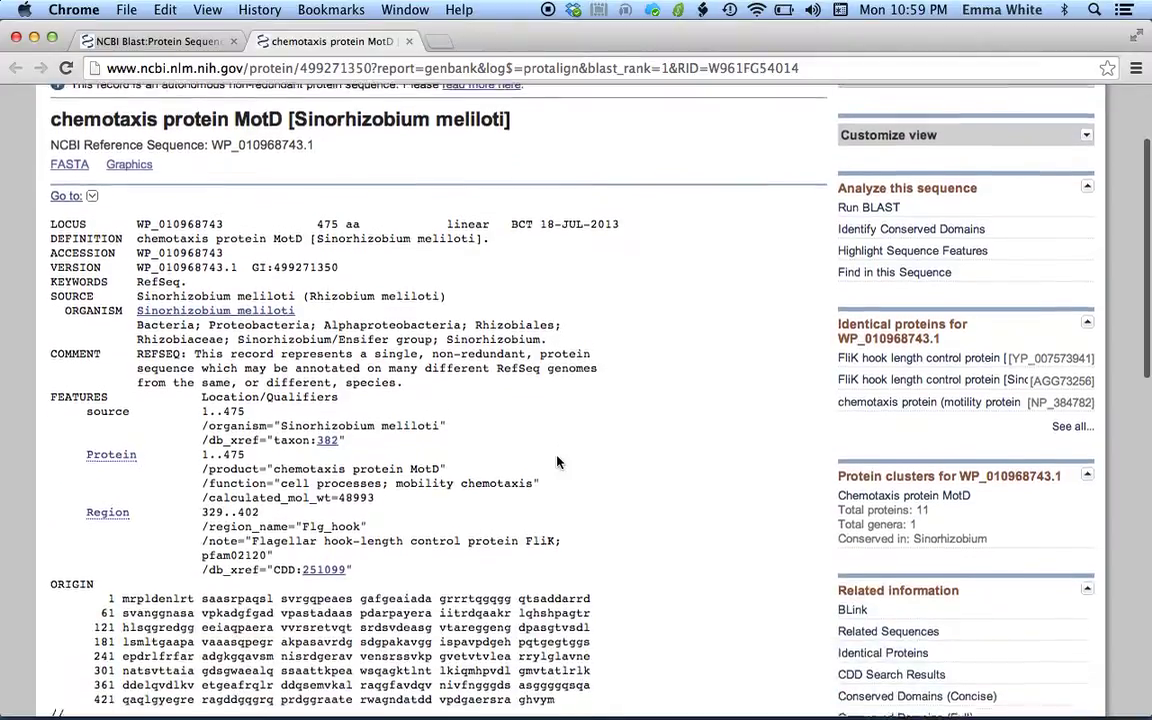
pyautogui.scroll(1, 557, 456)
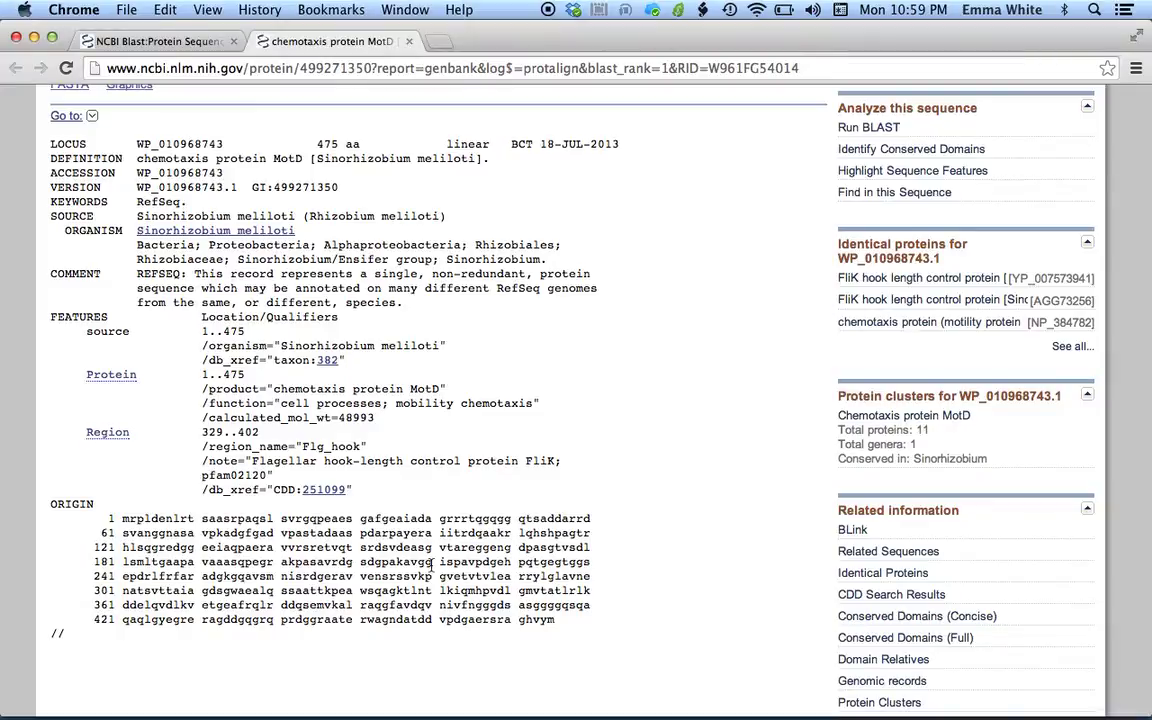
pyautogui.scroll(5, 432, 565)
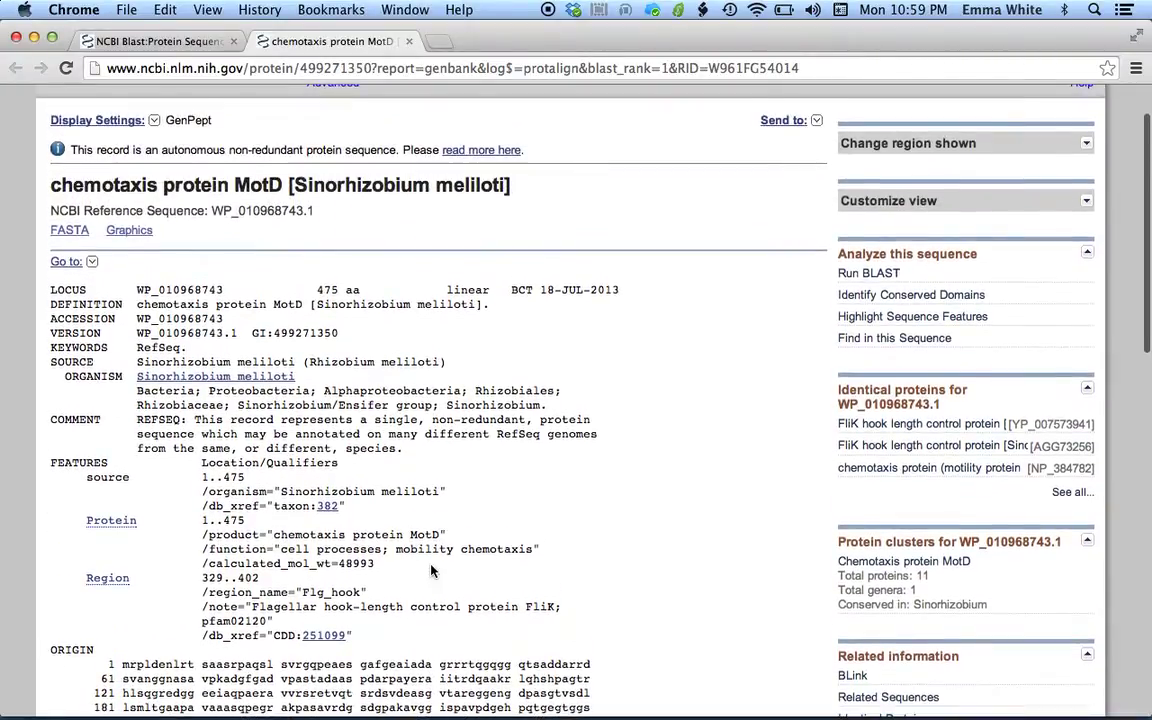
pyautogui.scroll(1, 432, 565)
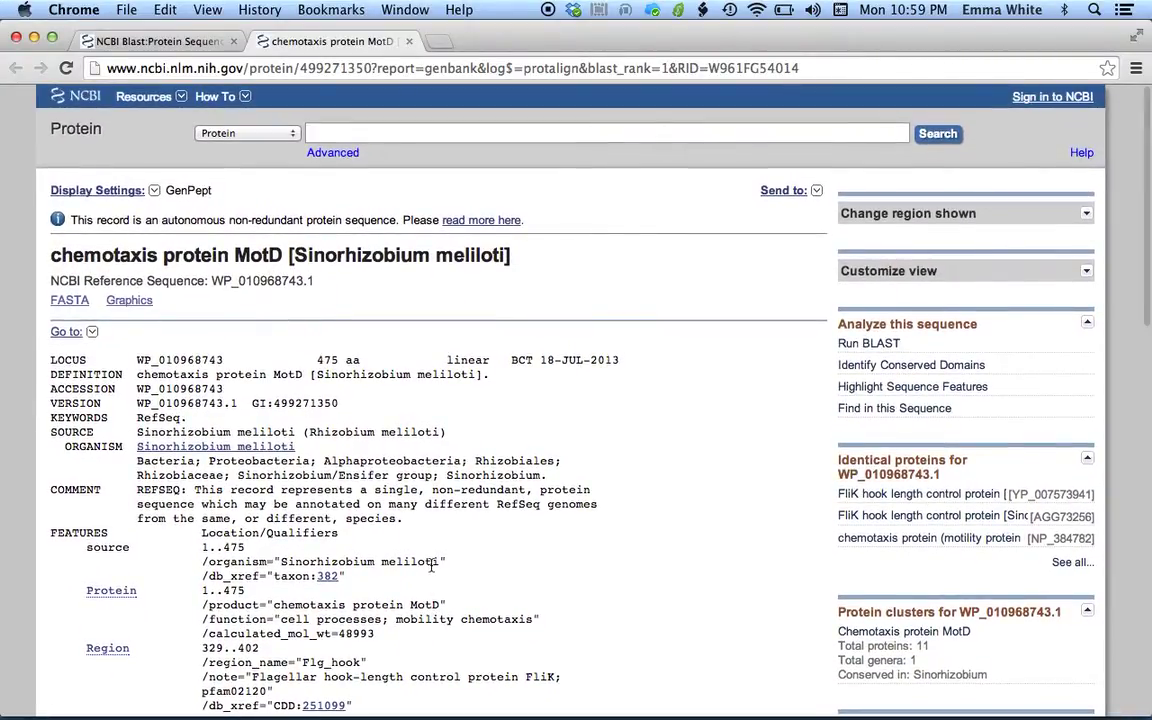